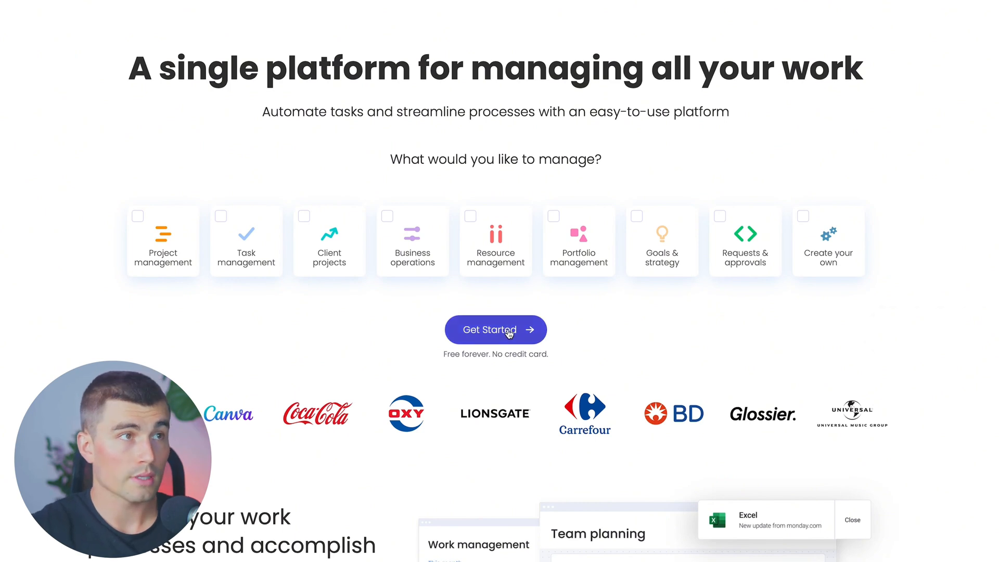
Start the account setup and answer the first questions with Work as the purpose and Team leader as the role
left_click(509, 331)
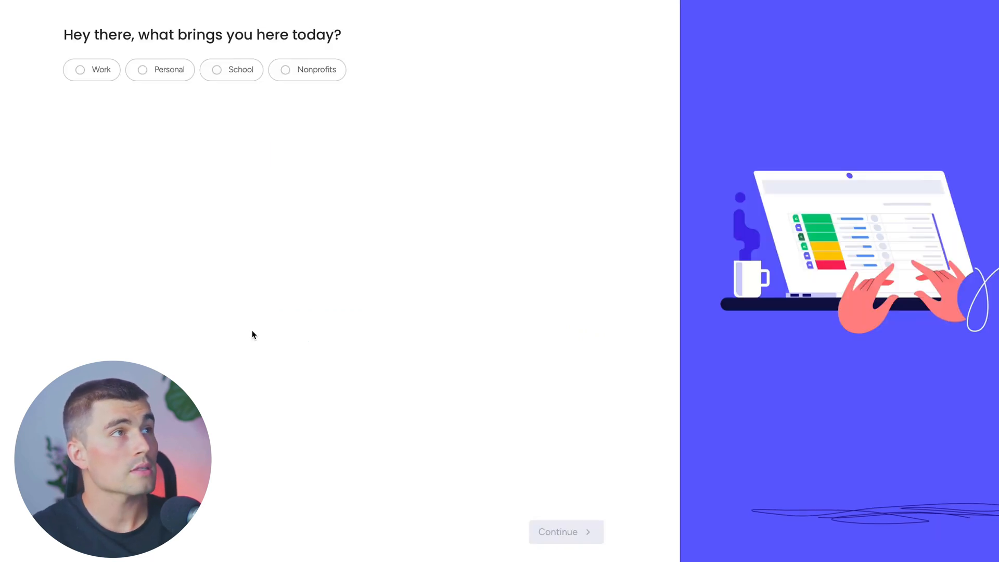
left_click(110, 81)
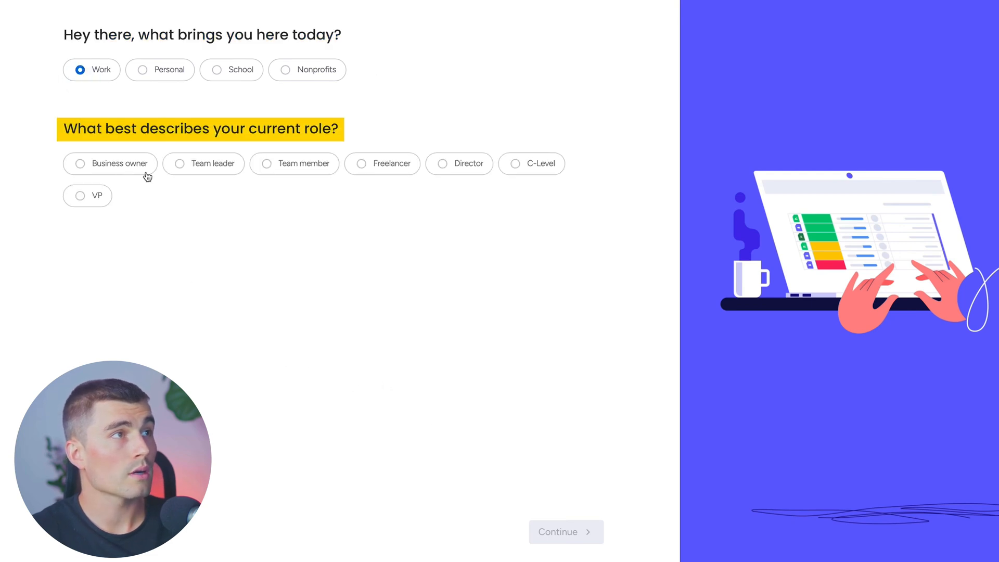
left_click(230, 172)
left_click(588, 534)
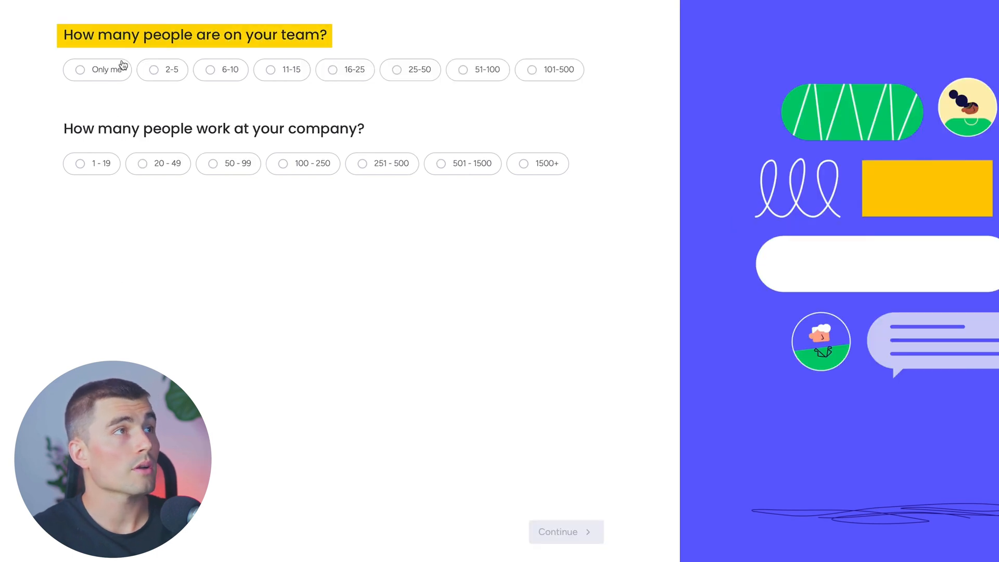
Set the team size to 6-10 people and the company size to 20-49, and continue the setup
left_click(208, 70)
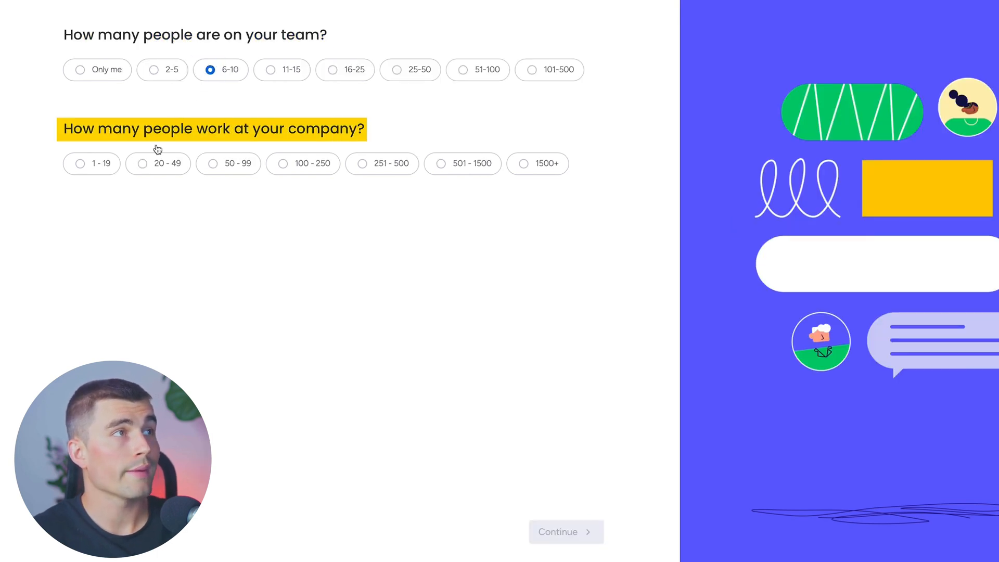
left_click(144, 162)
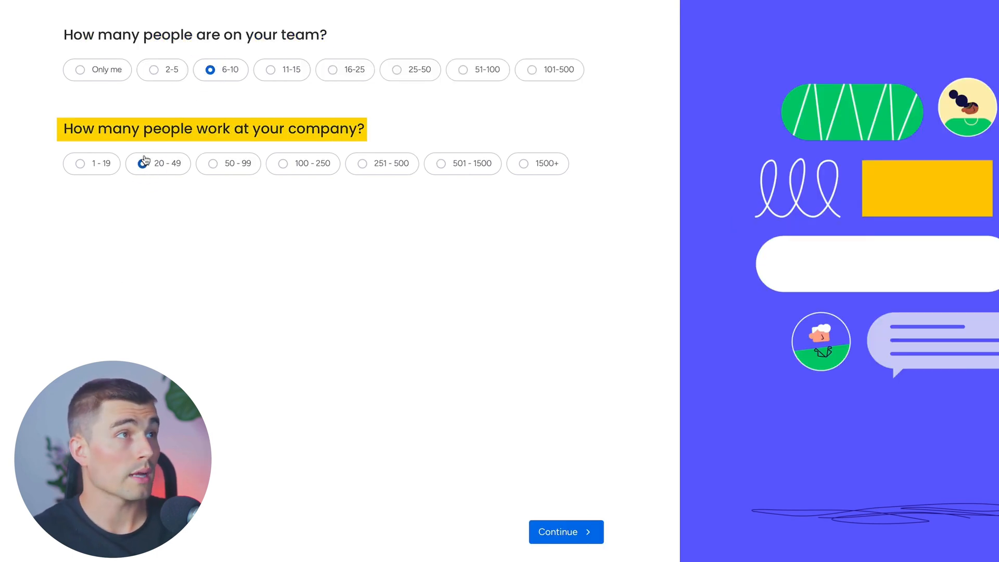
left_click(536, 527)
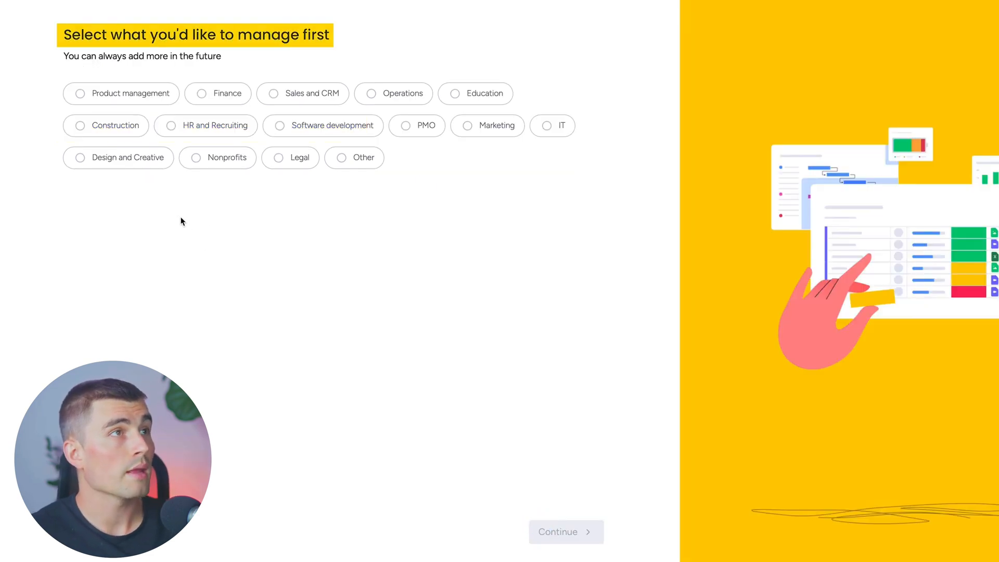
Choose Operations as the area to manage and Operations processes as the focus, continuing after each choice
left_click(391, 95)
left_click(556, 531)
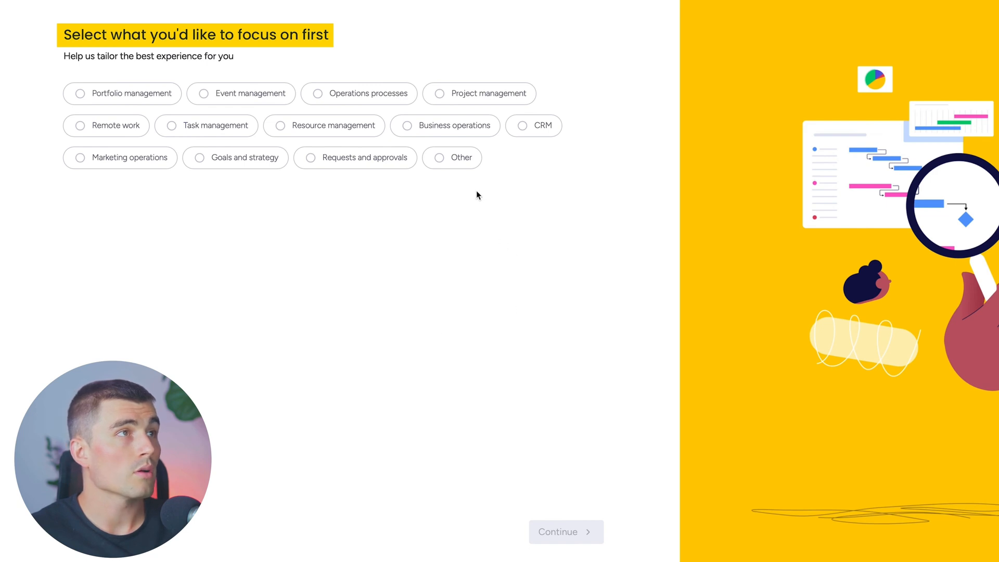
left_click(367, 98)
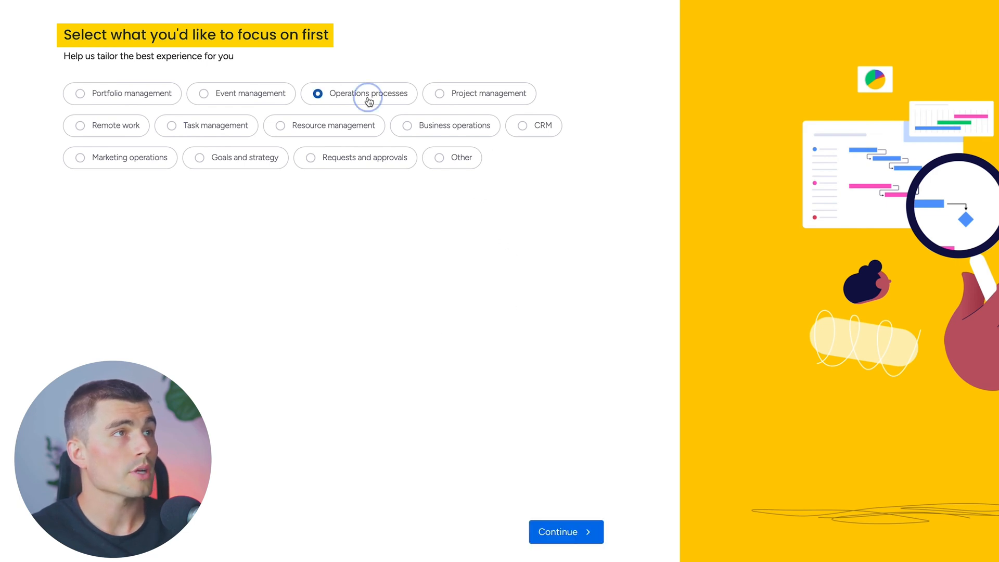
left_click(565, 532)
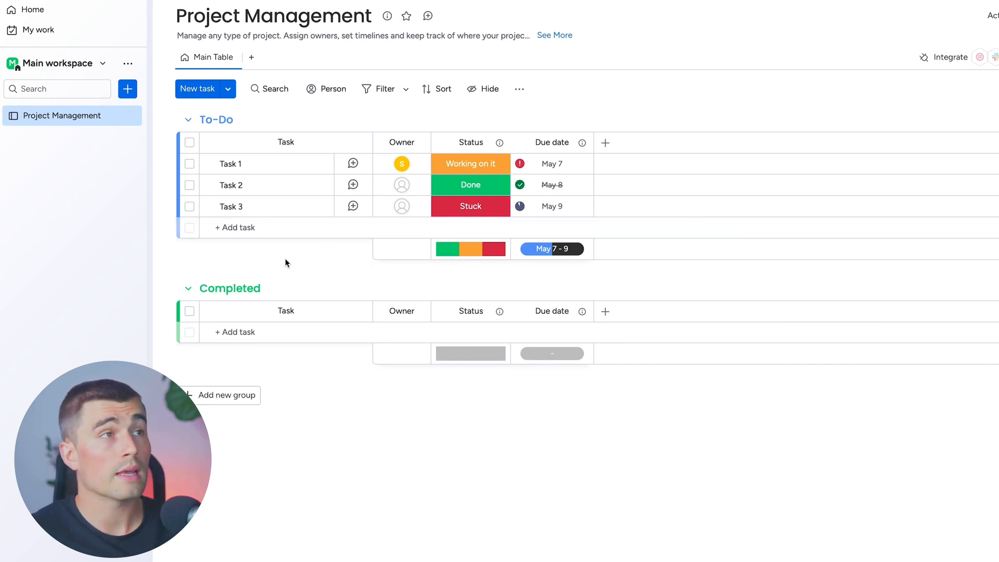
Go to the home page and rename the Main workspace to Logistics
left_click(32, 10)
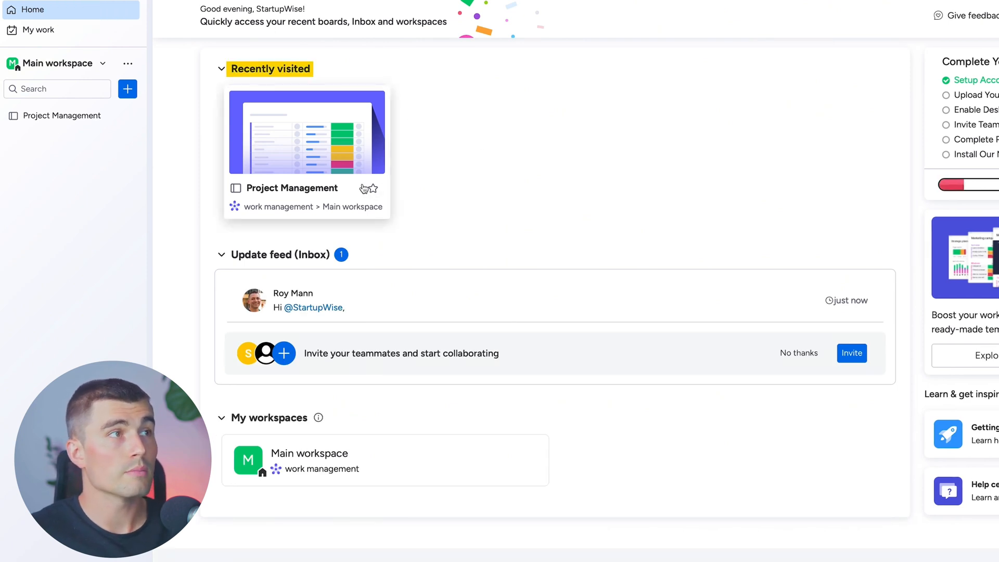
scroll(376, 202, "down", 1)
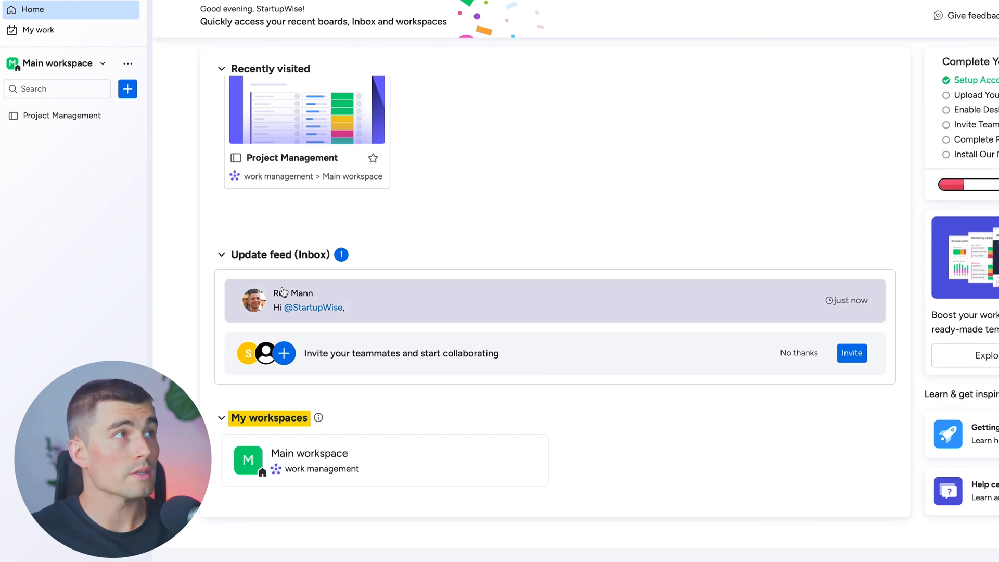
left_click(66, 68)
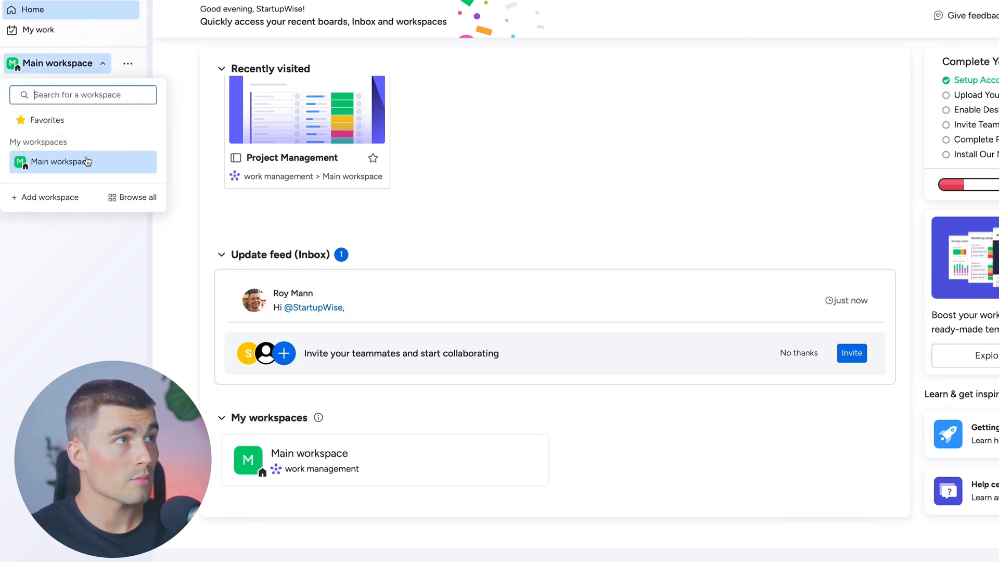
left_click(170, 115)
key("ctrl+a")
type("Logistics")
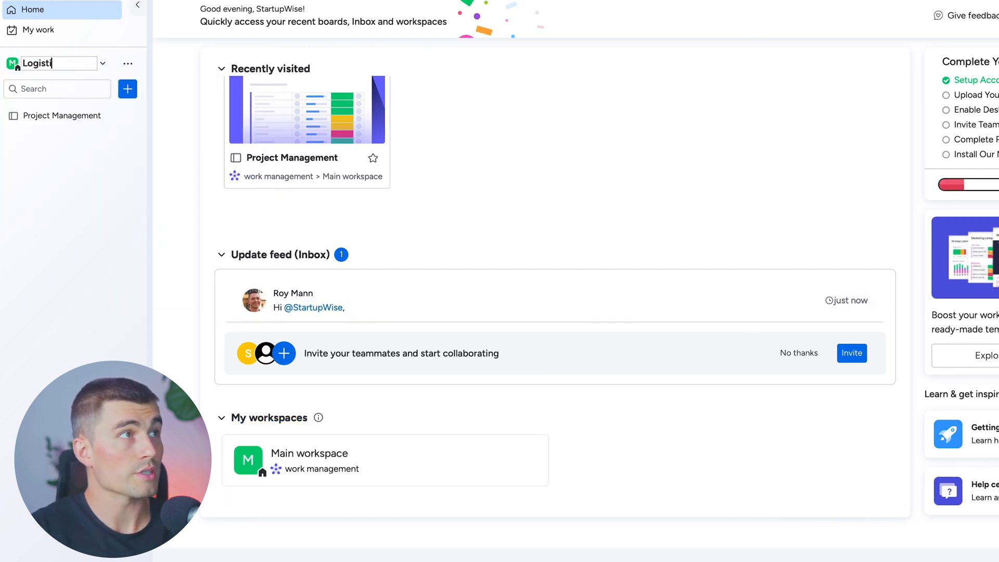
key("Return")
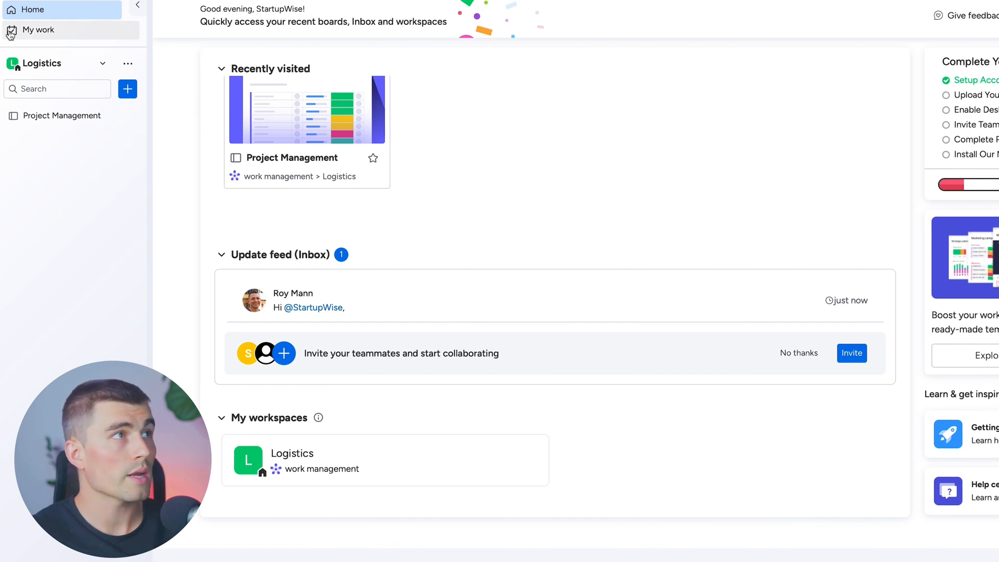
Change the Logistics workspace icon's background color to orange
left_click(128, 63)
mouse_move(191, 146)
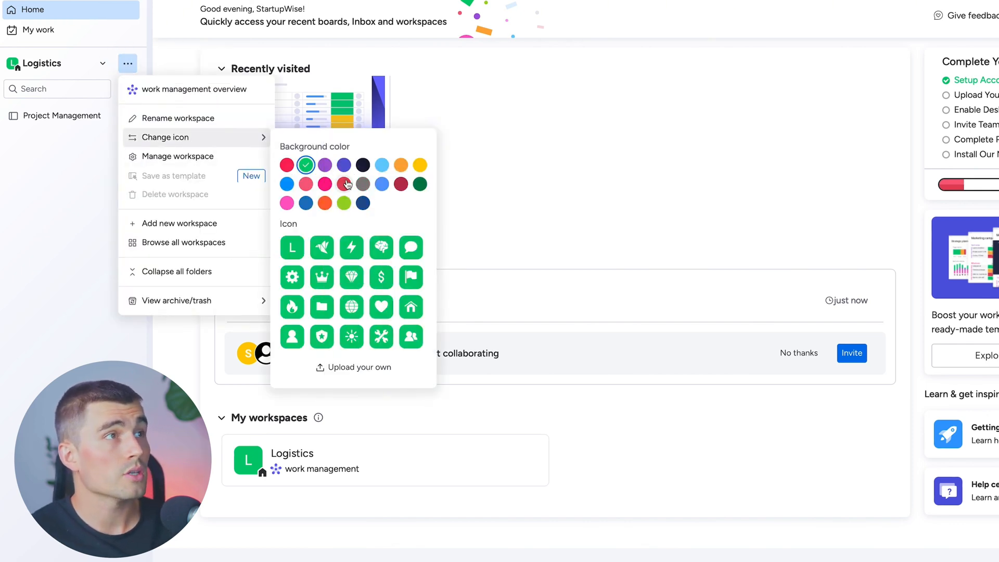
left_click(325, 202)
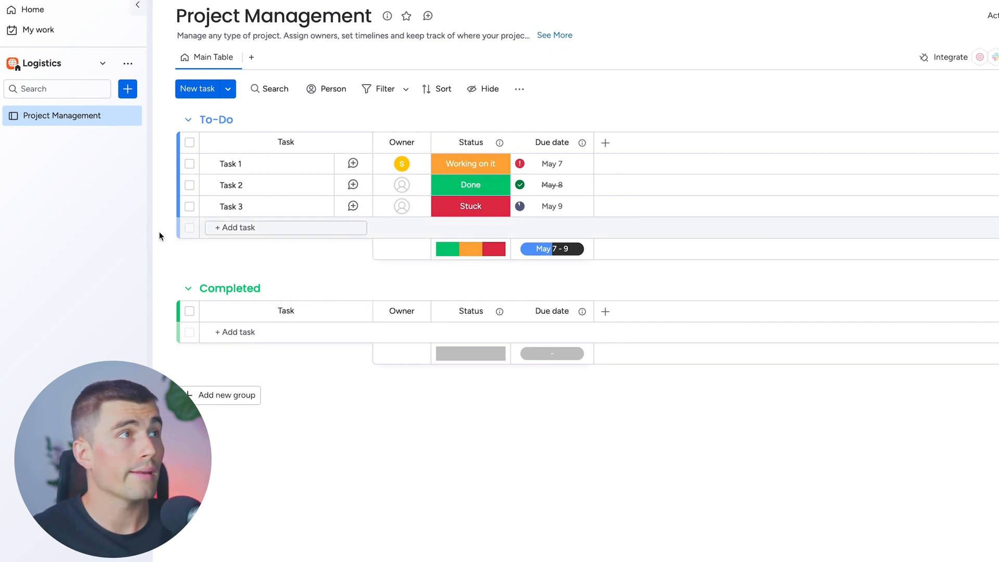
Delete the Project Management board from the Logistics workspace
left_click(130, 116)
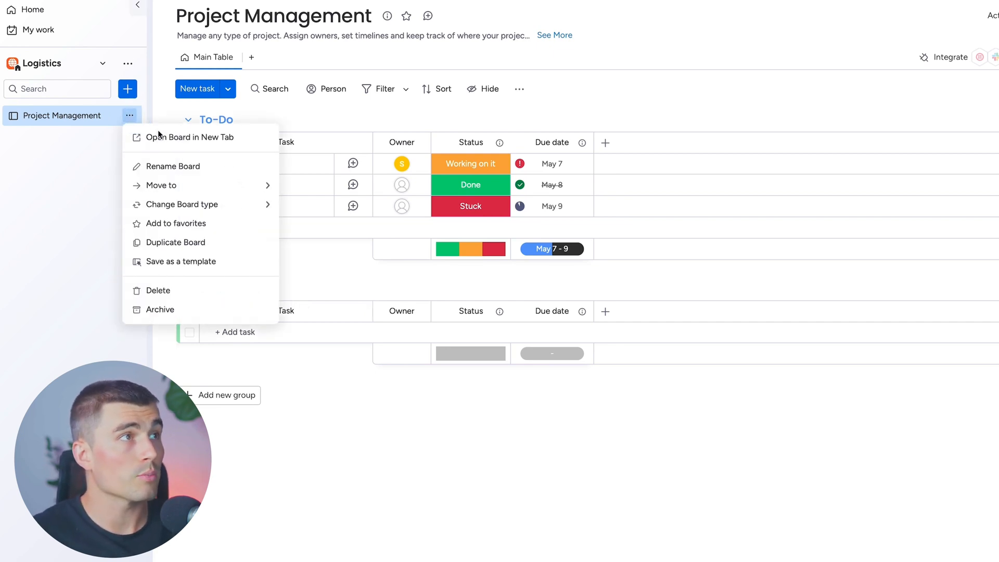
left_click(183, 289)
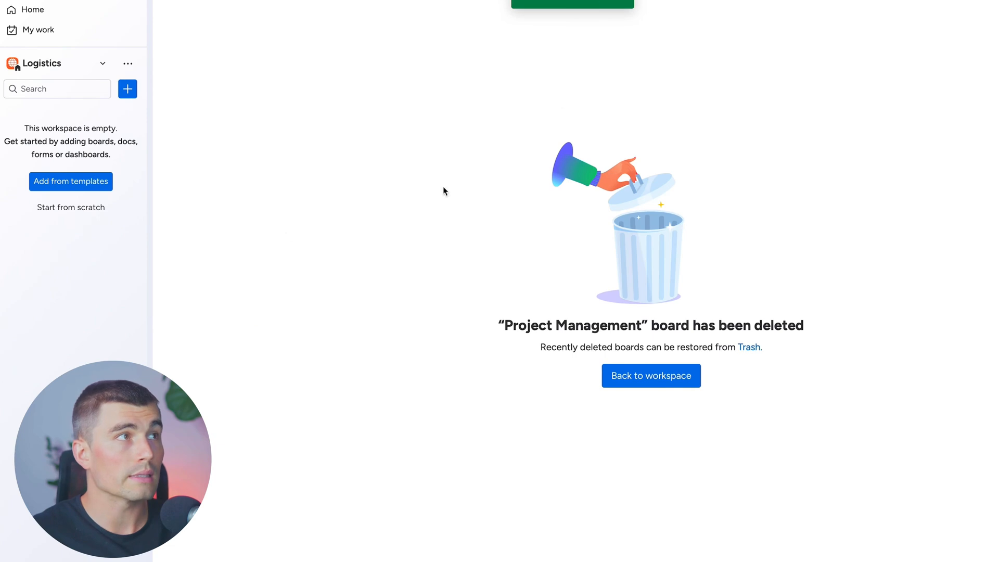
Create a board named Inventory Management Board in the workspace, with Main privacy and Items as what it manages
left_click(126, 94)
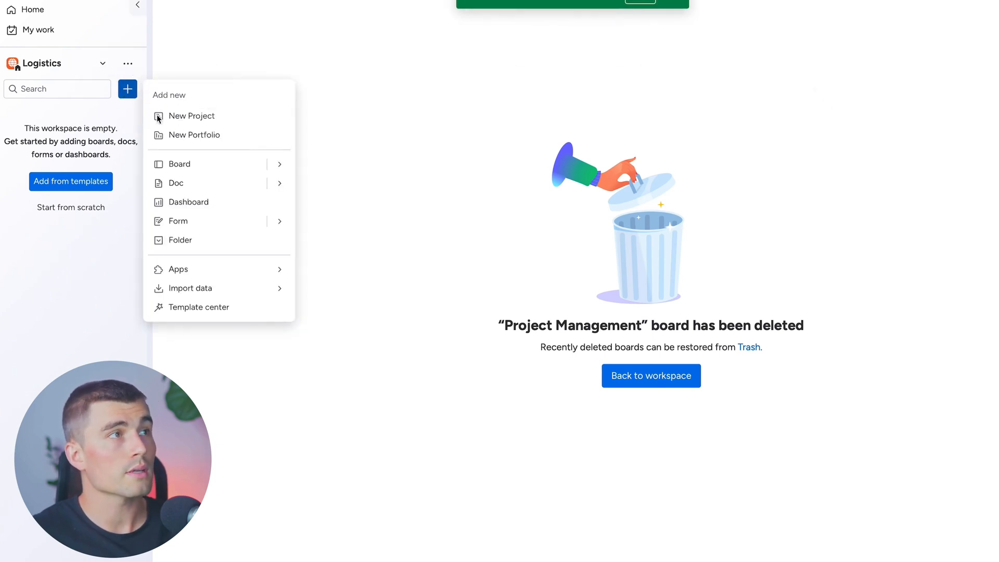
left_click(196, 163)
type("Inventory Management Board")
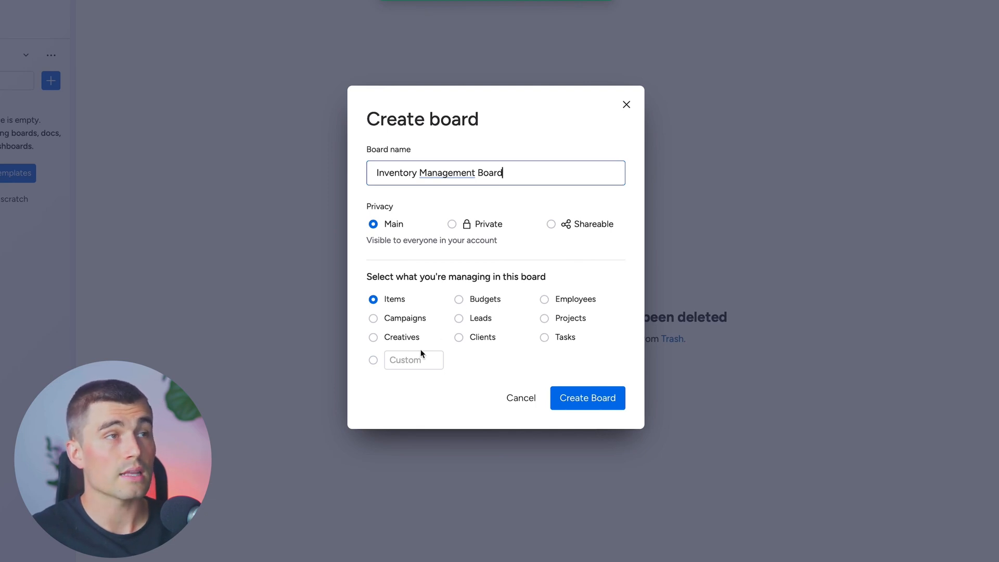
left_click(588, 399)
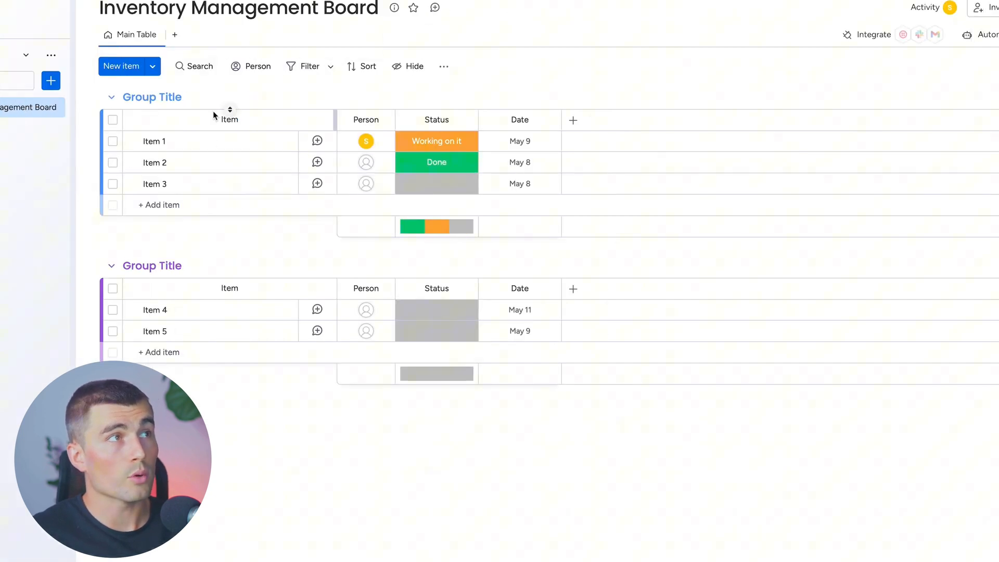
Delete the second group, containing Item 4 and Item 5, from the board
left_click(123, 96)
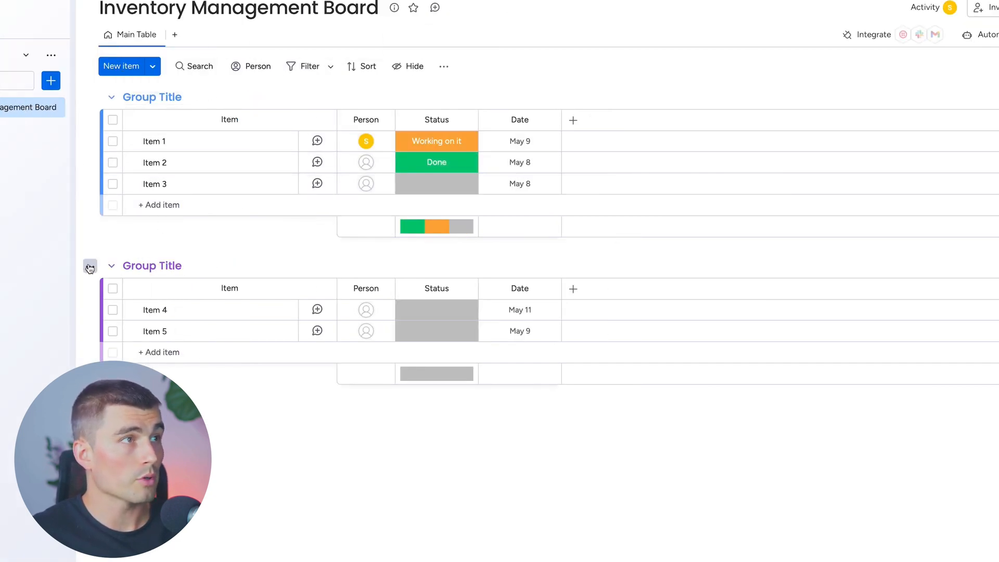
left_click(90, 266)
left_click(168, 520)
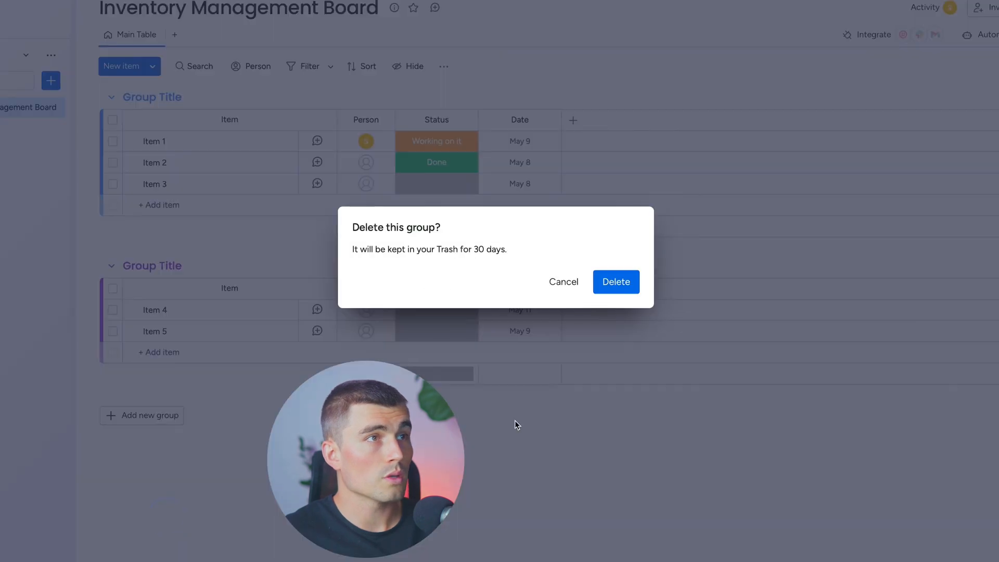
left_click(614, 293)
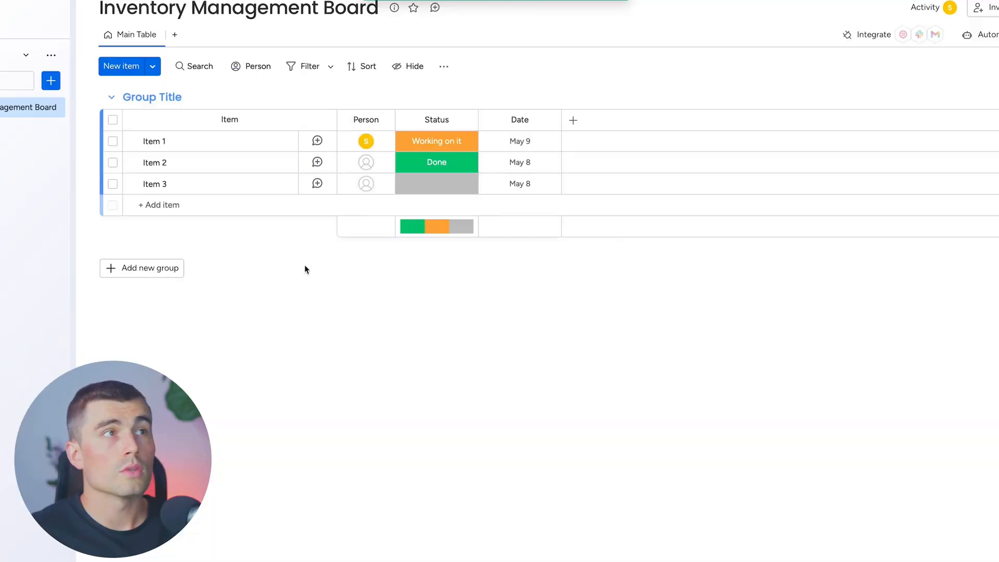
Delete the Person, Status and Date columns from the remaining group
left_click(382, 121)
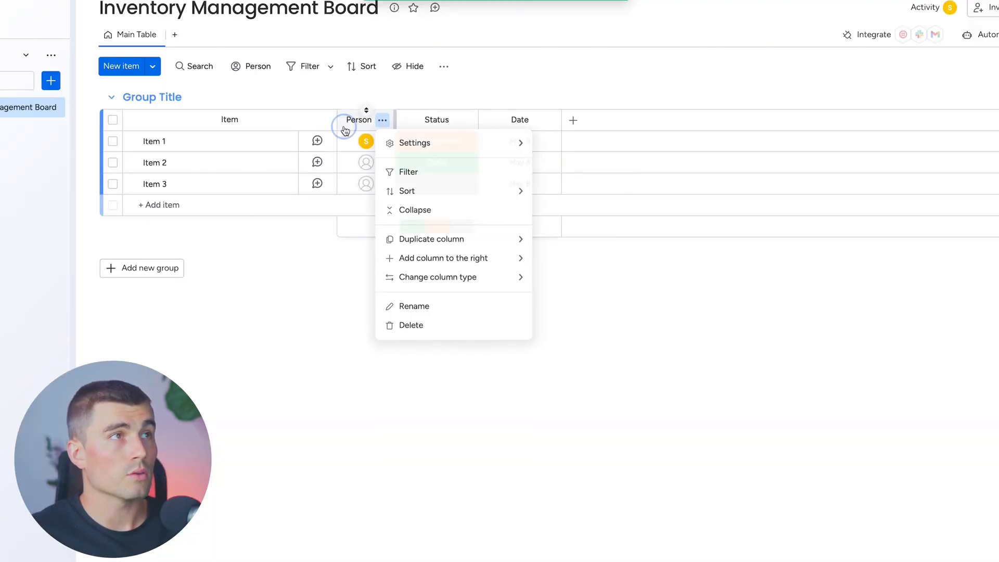
left_click(428, 325)
left_click(644, 27)
left_click(407, 120)
left_click(469, 327)
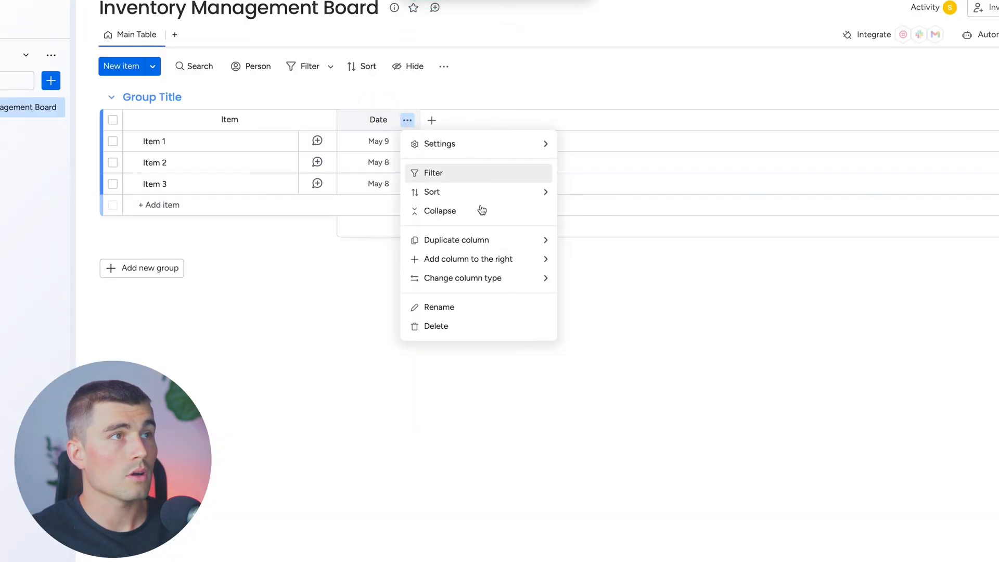
left_click(462, 328)
key("Return")
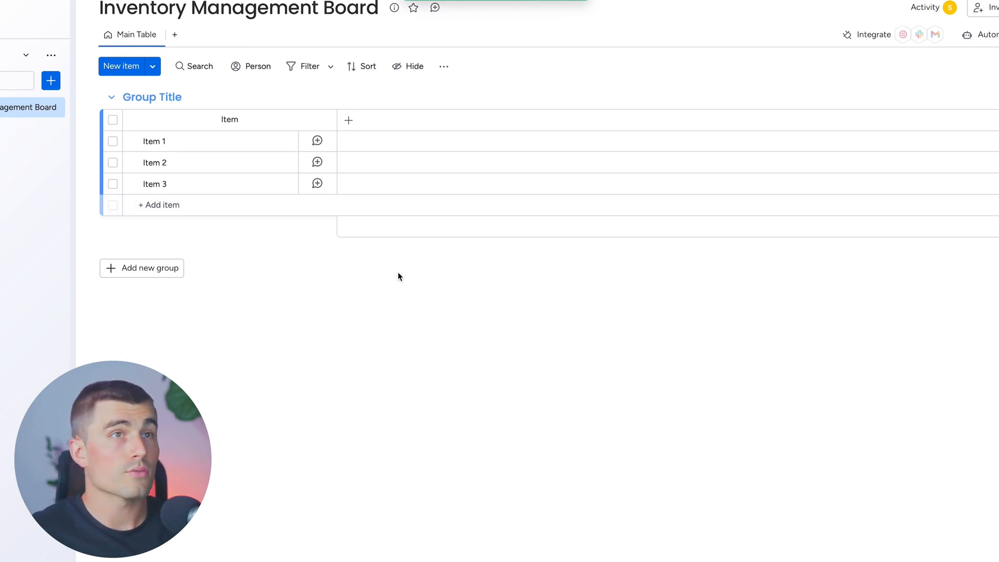
Add an Item ID column from the full column catalog and widen it so the IDs fit
left_click(350, 120)
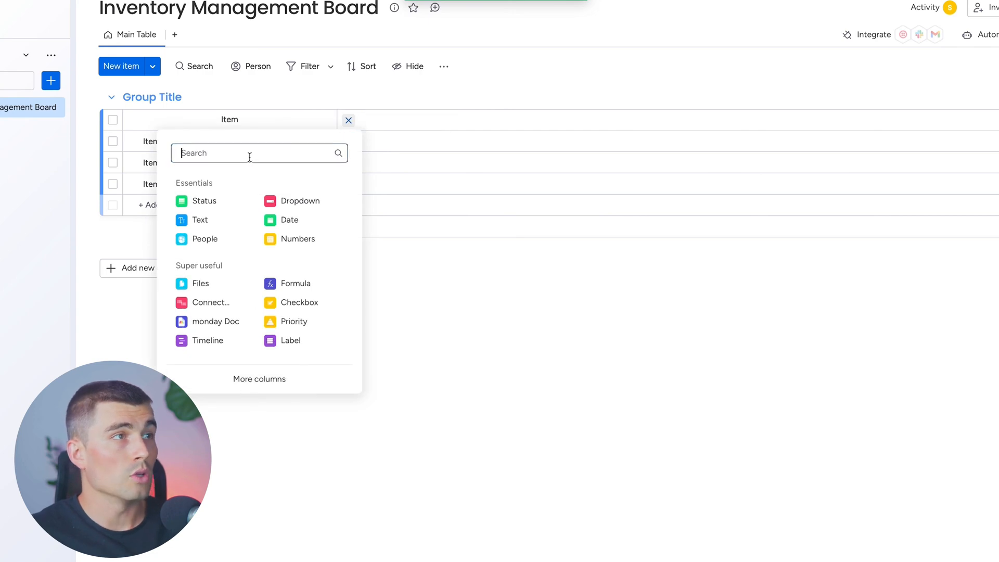
left_click(254, 379)
scroll(644, 342, "down", 9)
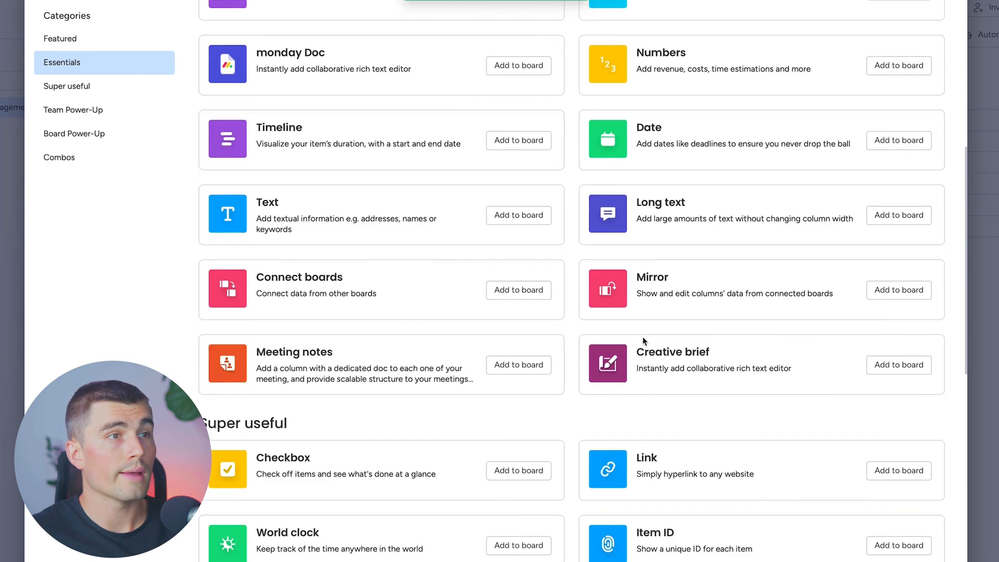
left_click(888, 470)
left_click_drag(379, 119, 430, 118)
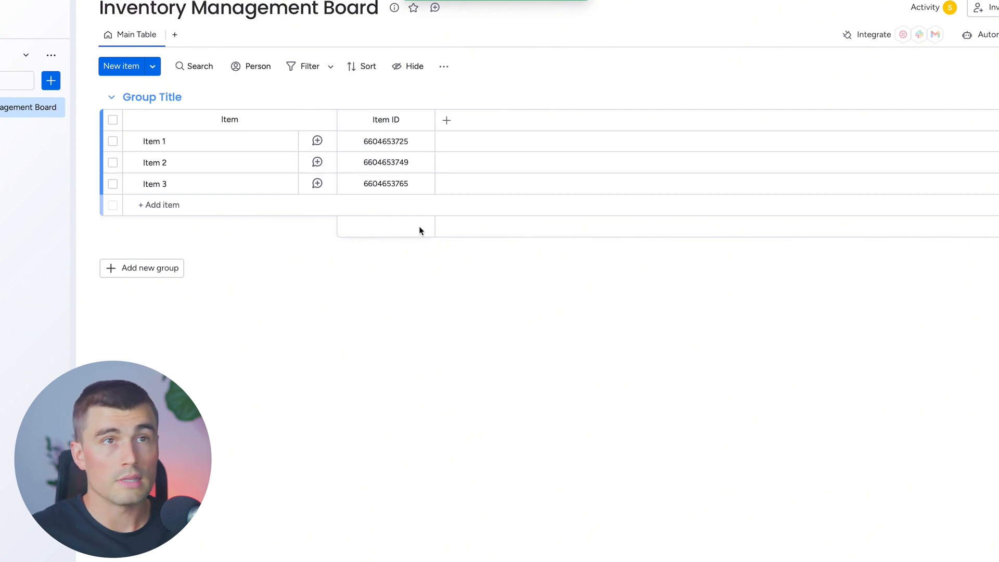
Add a Numbers column after Item ID and name it Quantity in Stock
left_click(446, 121)
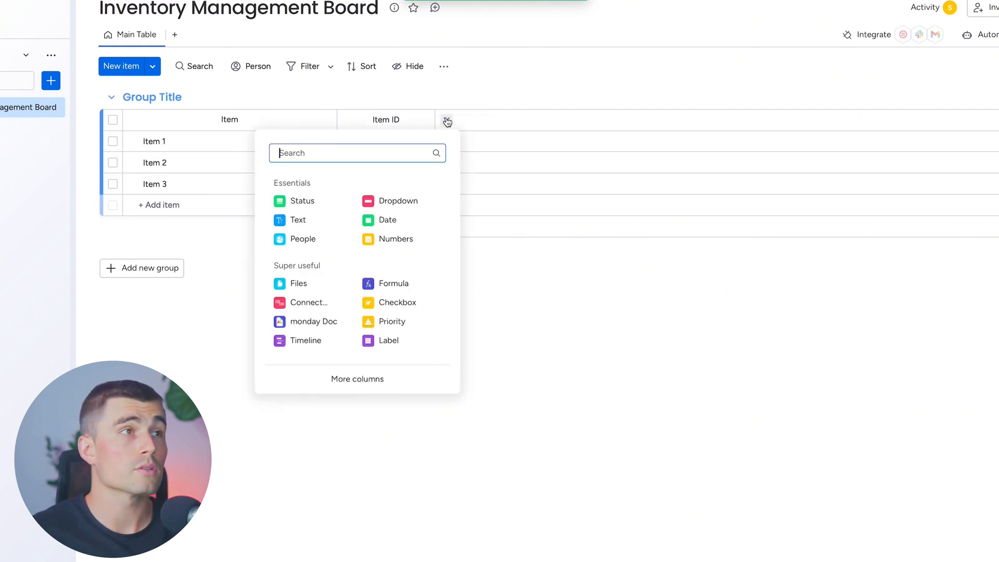
left_click(408, 236)
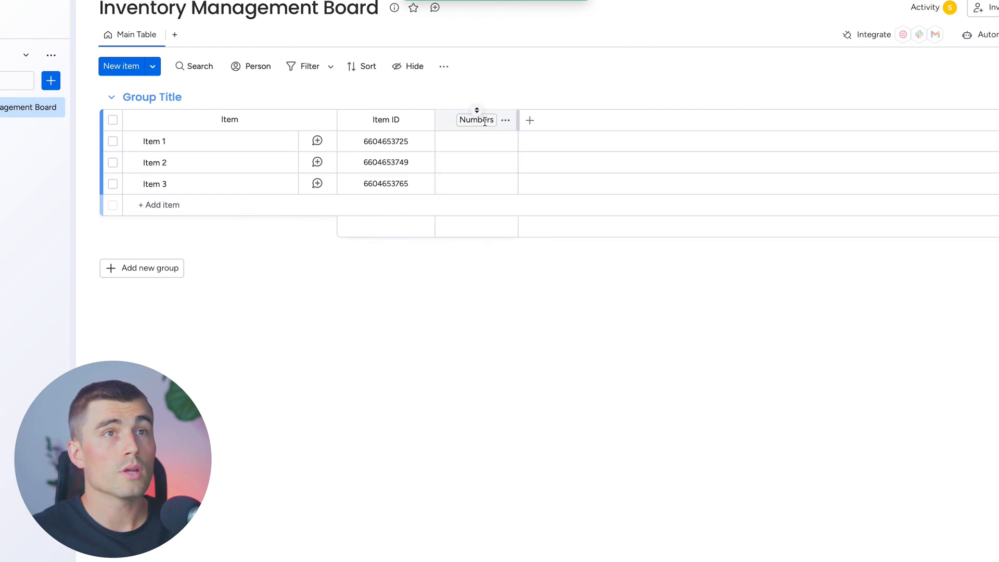
left_click(484, 120)
type("Quartity in Stock")
key("Return")
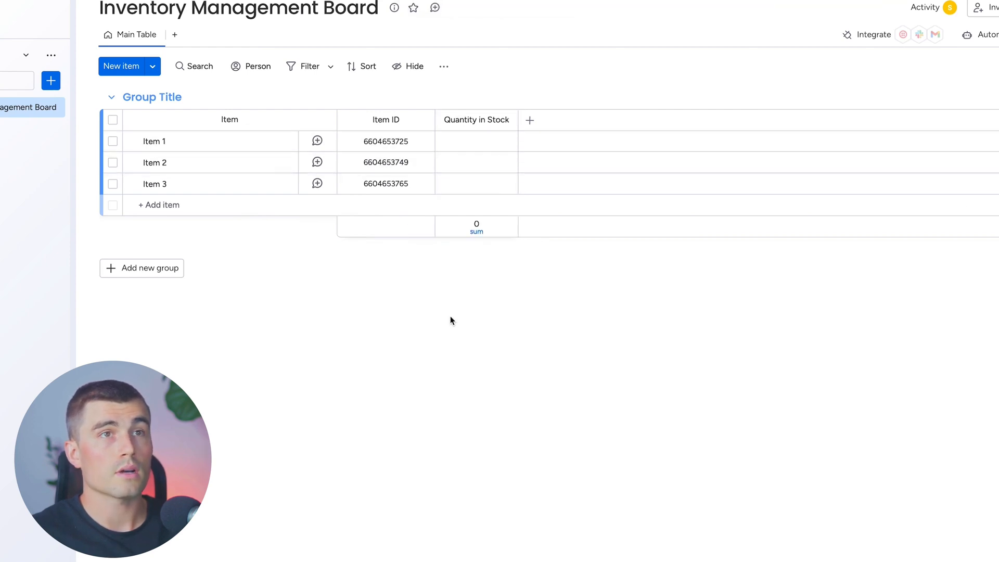
Add a Numbers column after Quantity in Stock and name it Reorder Level
left_click(536, 123)
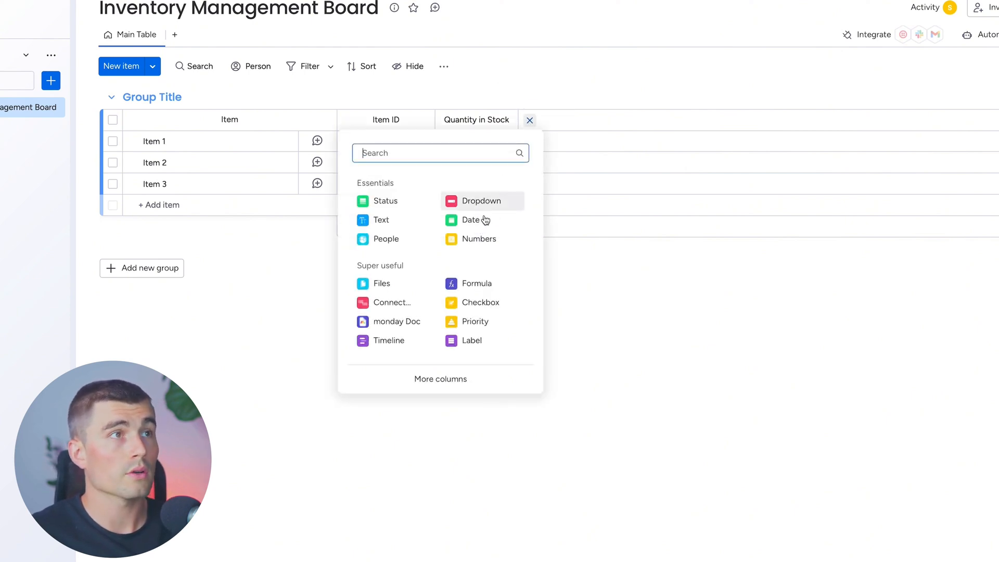
left_click(474, 241)
left_click(553, 137)
left_click(559, 120)
type("Reorder Level")
Add a Text column after Reorder Level and name it Supplier
left_click(612, 120)
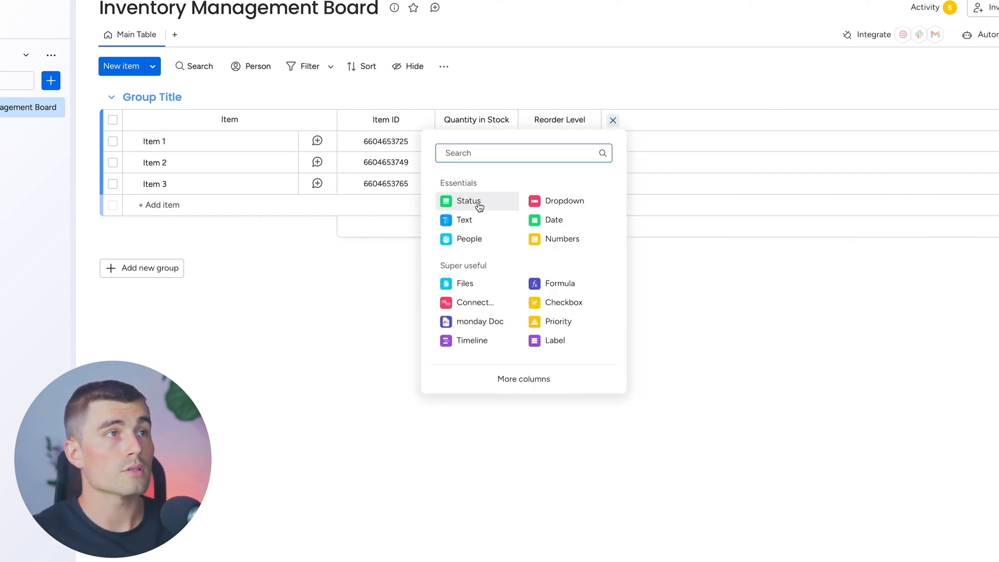
left_click(474, 221)
type("Supplier")
Add a Timeline column after Supplier and set Item 1's date range to May 8 - June 21
left_click(694, 120)
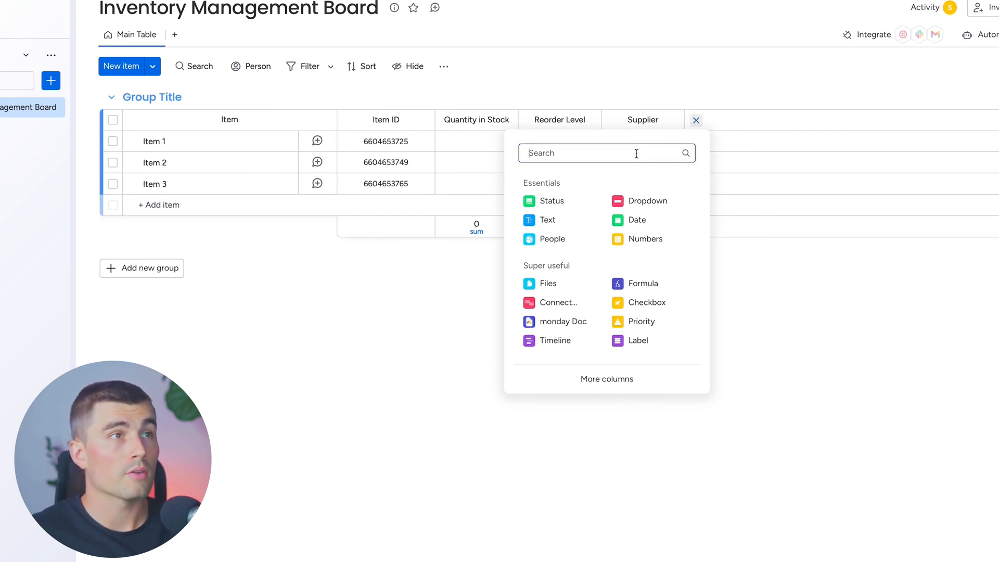
type("time")
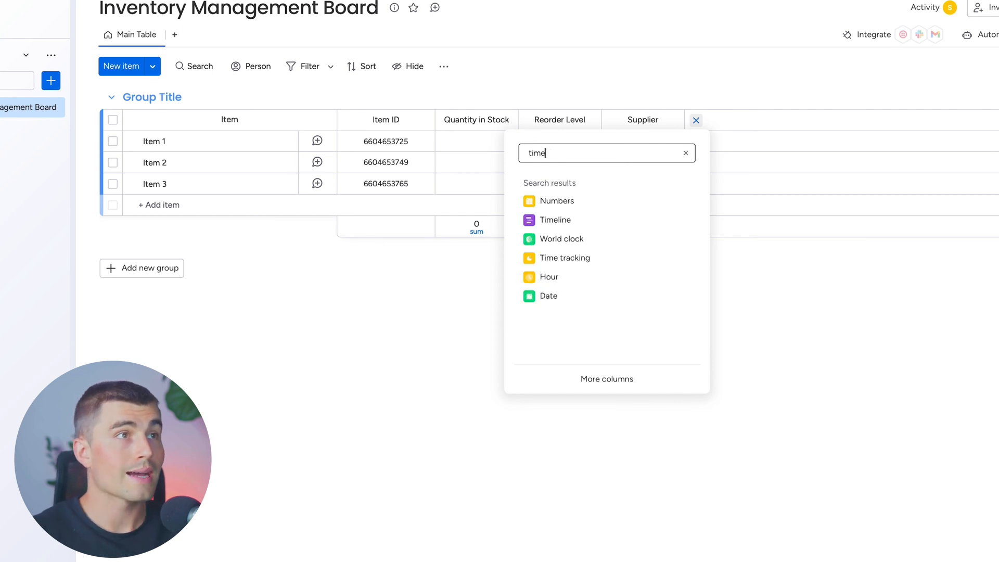
left_click(555, 219)
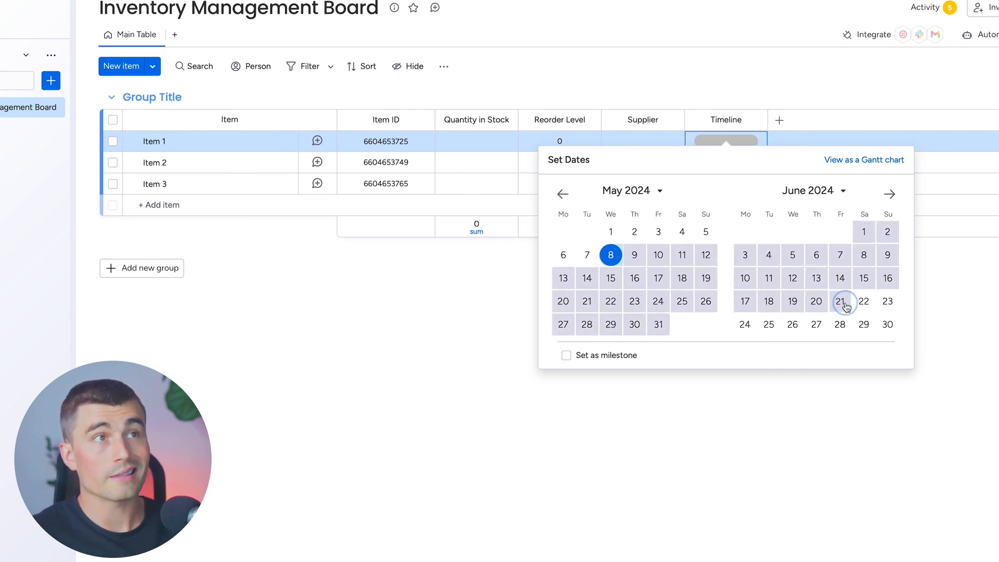
left_click(841, 302)
left_click(983, 309)
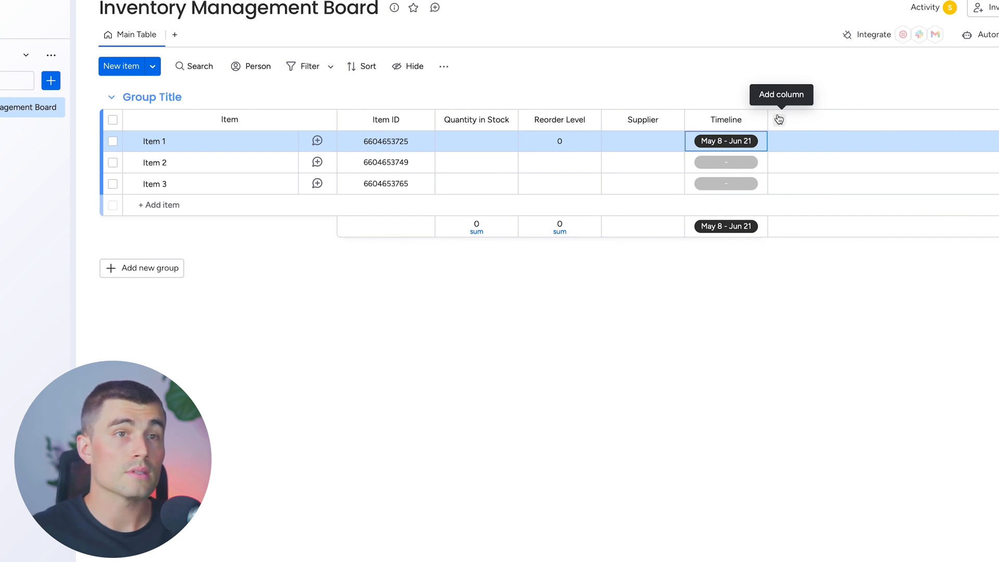
Add a Status column after Timeline and rename its three labels In Stock, Low Stock and Out of Stock
left_click(778, 121)
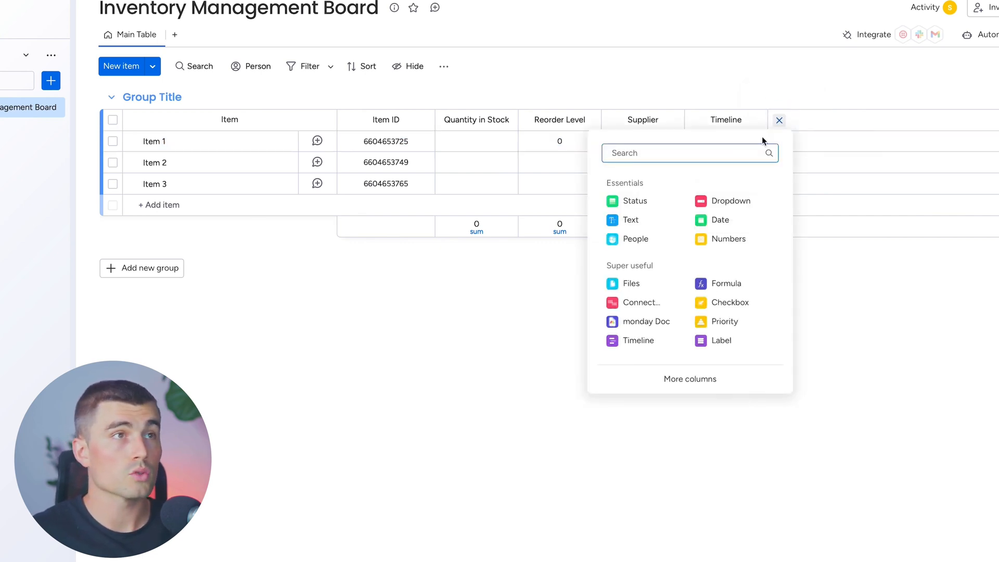
left_click(632, 200)
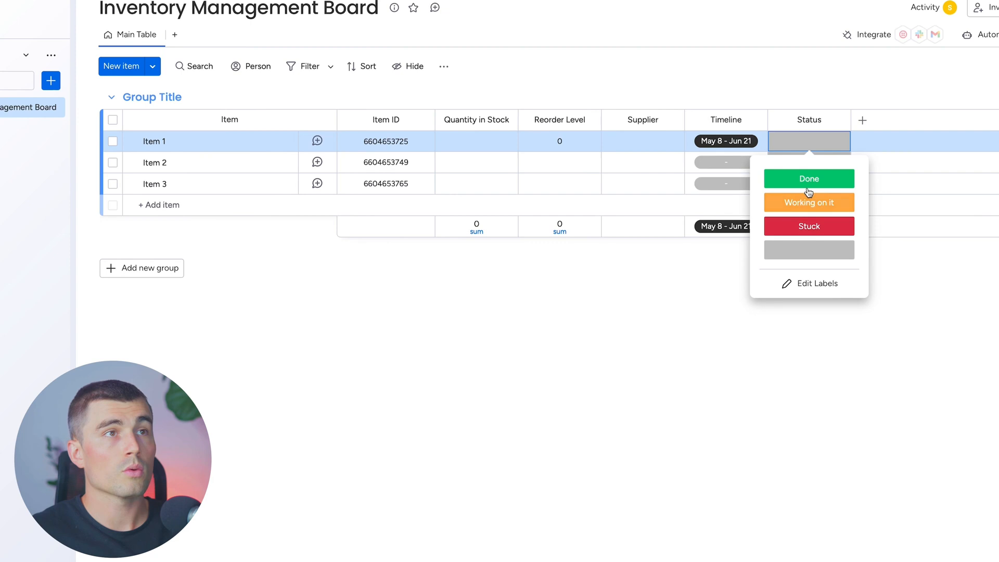
left_click(810, 284)
key("BackSpace")
key("BackSpace")
key("BackSpace")
key("BackSpace")
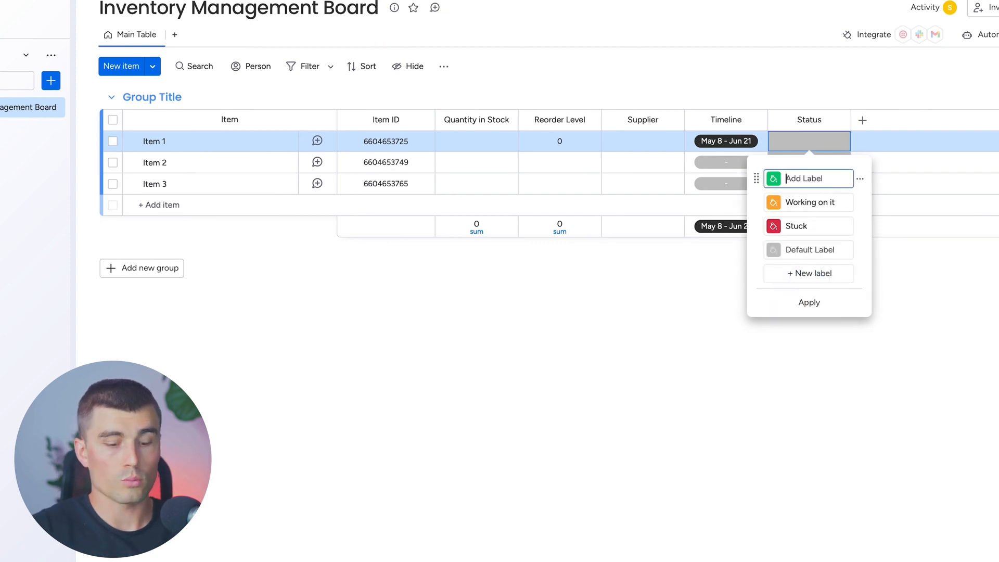
type("In Stock")
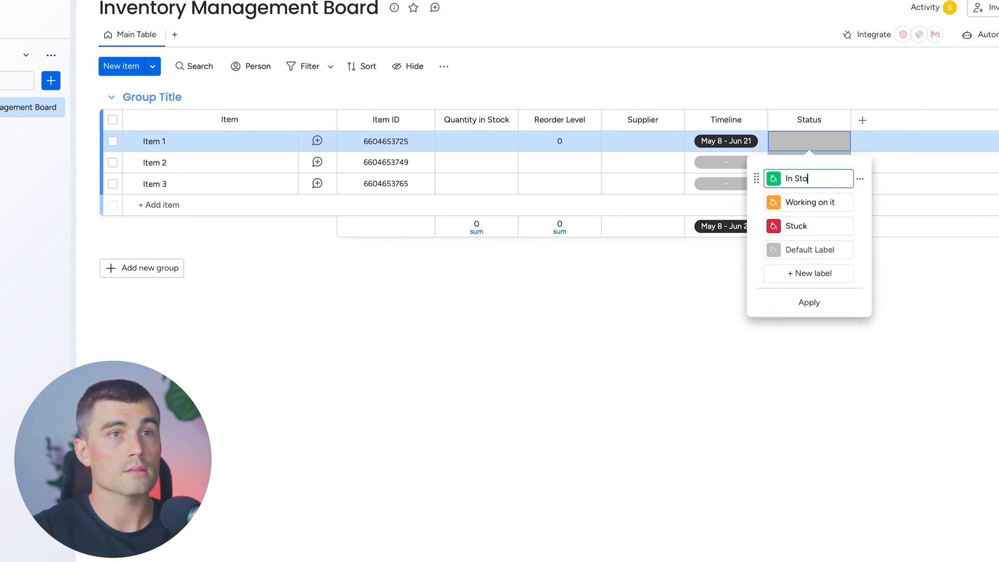
left_click(813, 202)
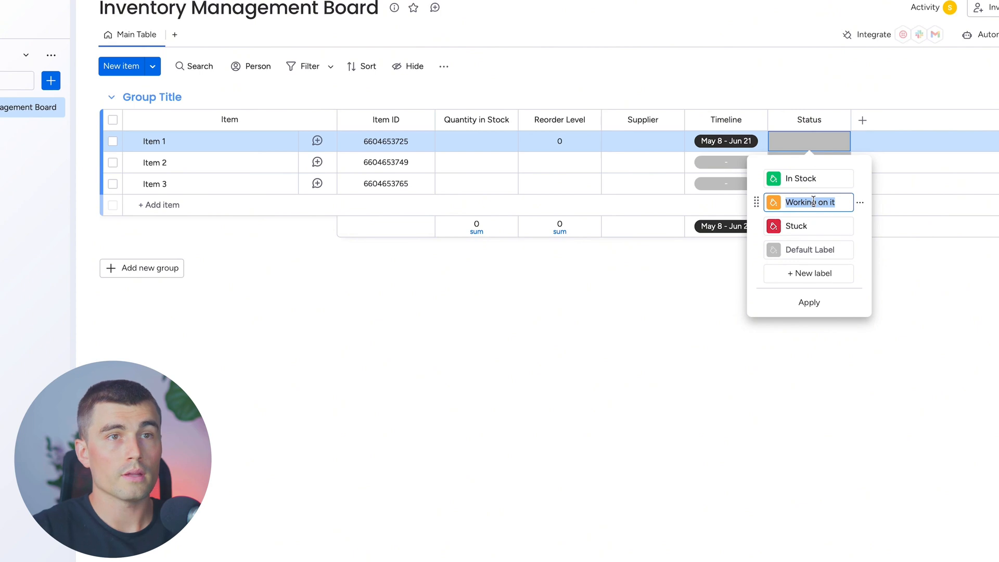
type("Low Stock")
left_click(803, 225)
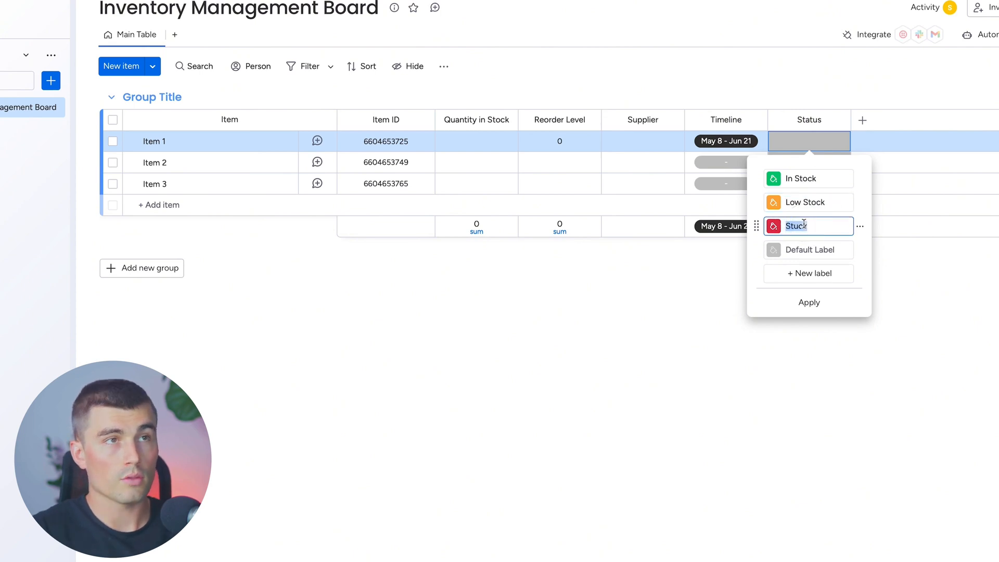
type("Out of Stock")
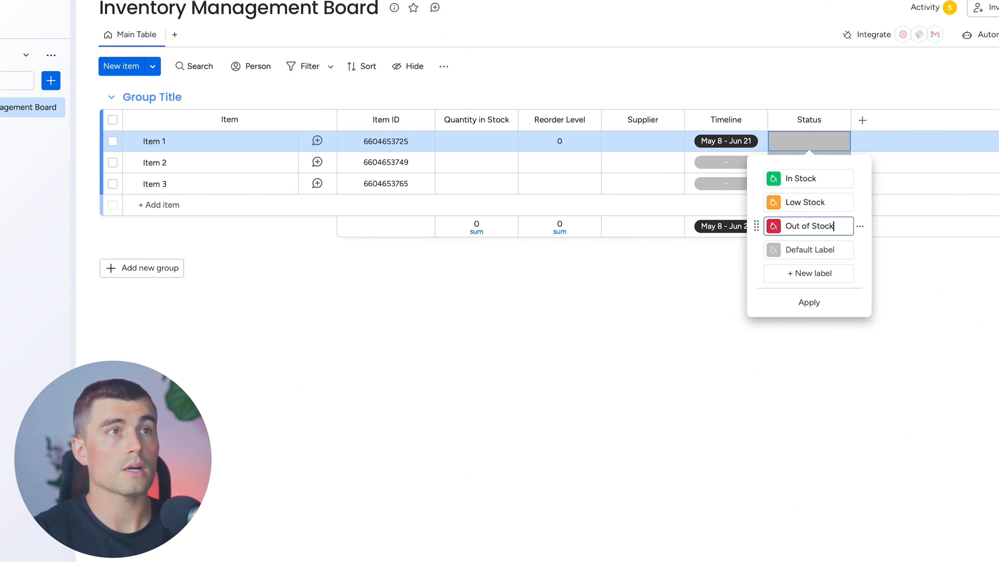
left_click(861, 178)
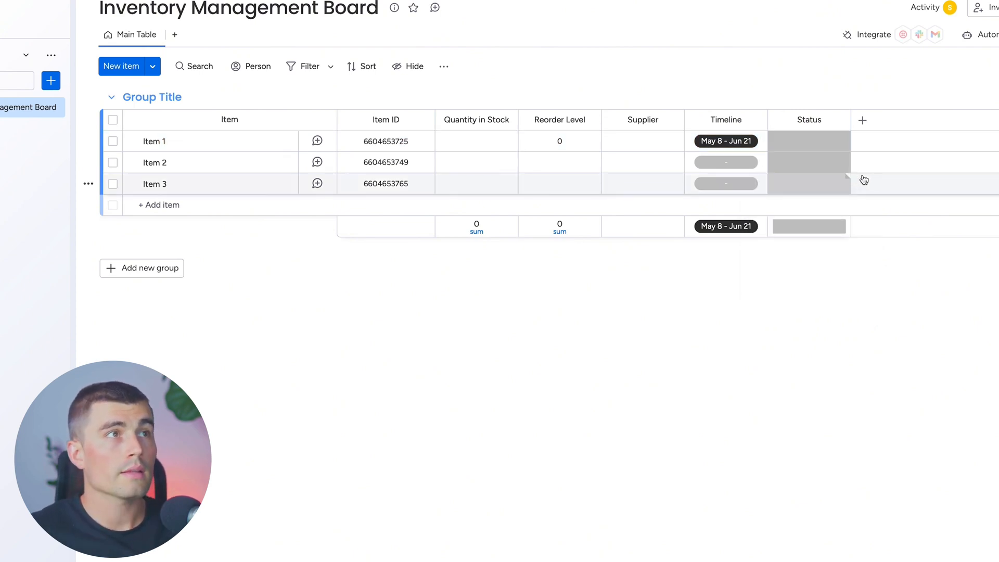
Add a Date column after Status and name it Last Ordered
left_click(862, 122)
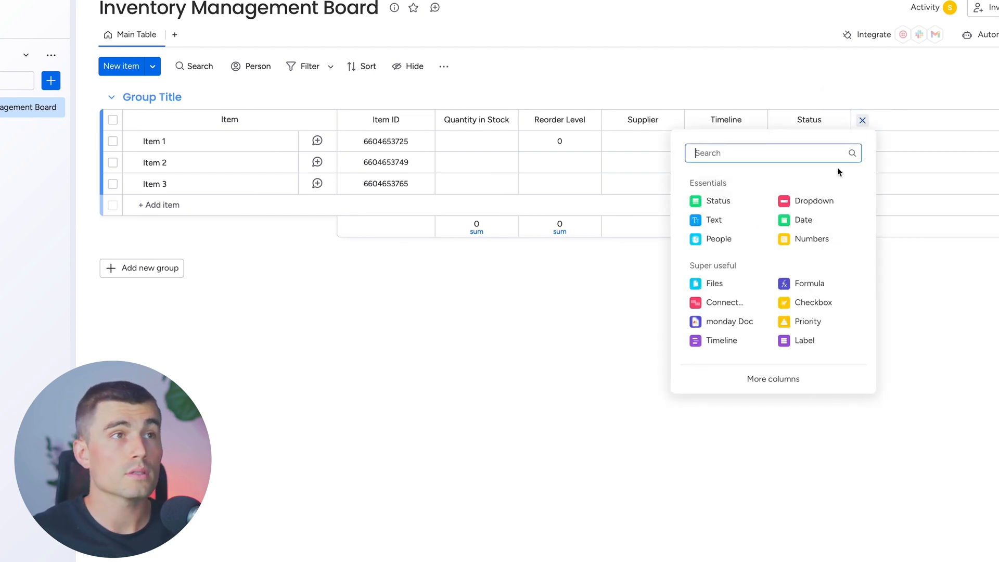
left_click(797, 223)
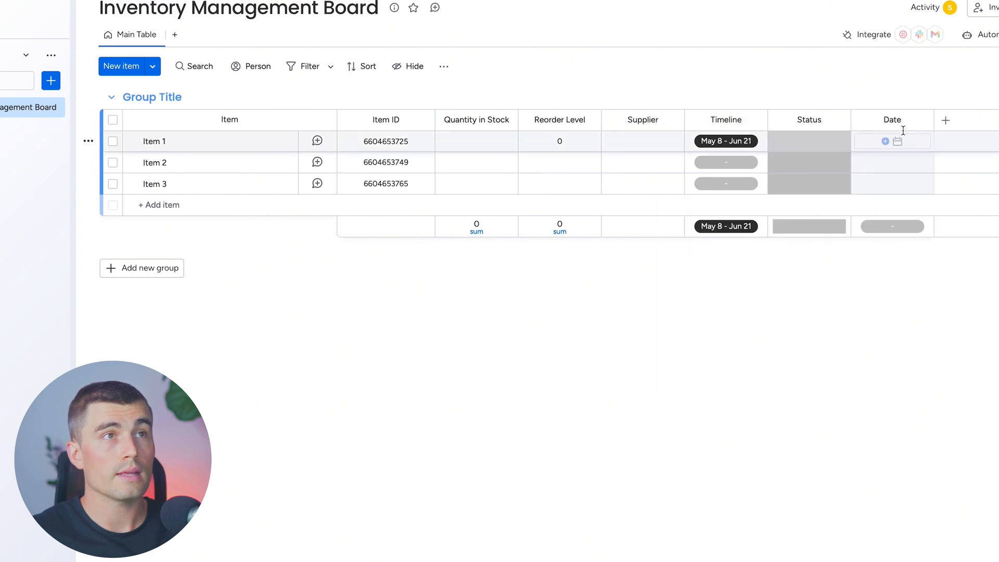
left_click(901, 127)
type("Last Or")
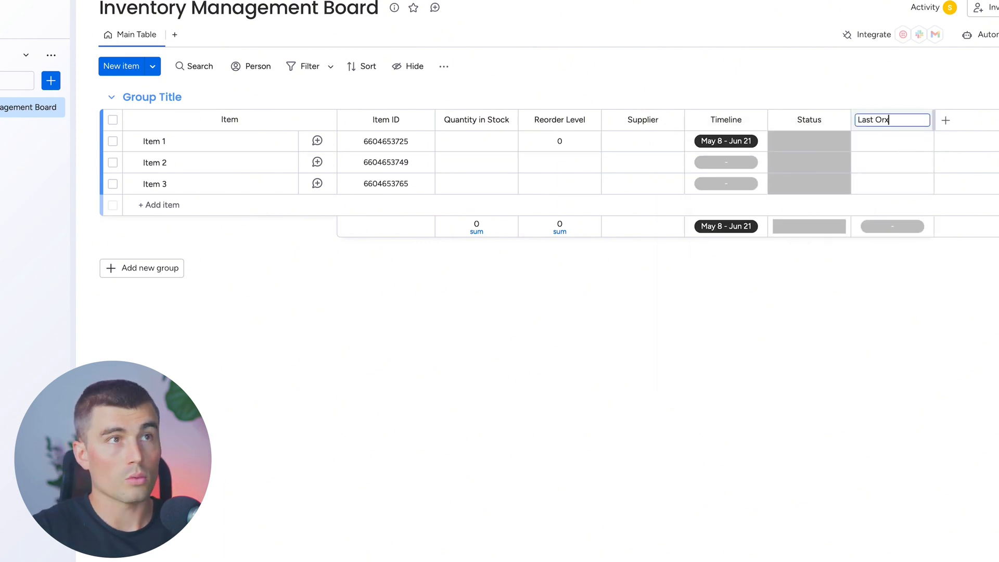
type("dered")
key("Return")
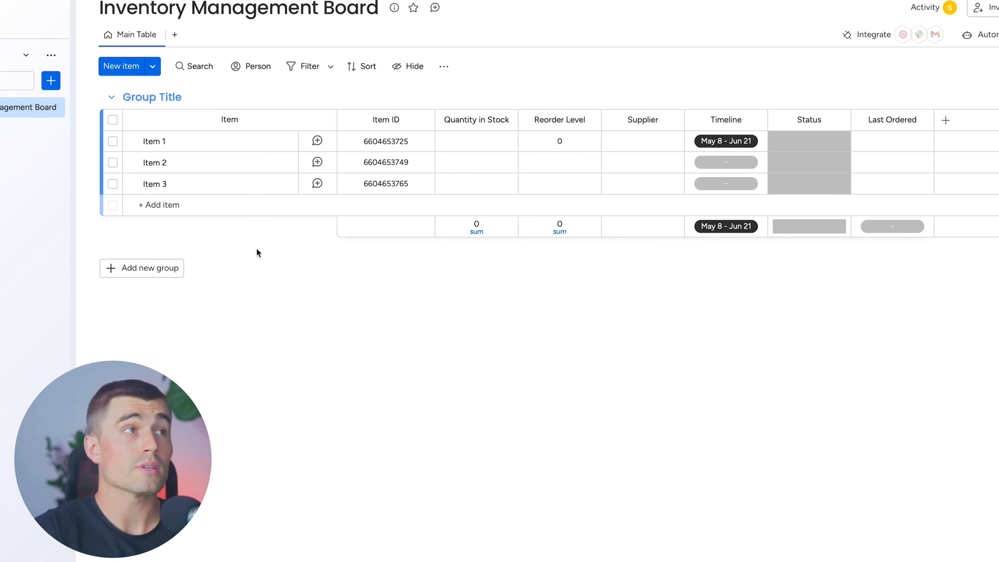
Add a second group to the board and name the two groups Product 1 and Product 2
left_click(156, 268)
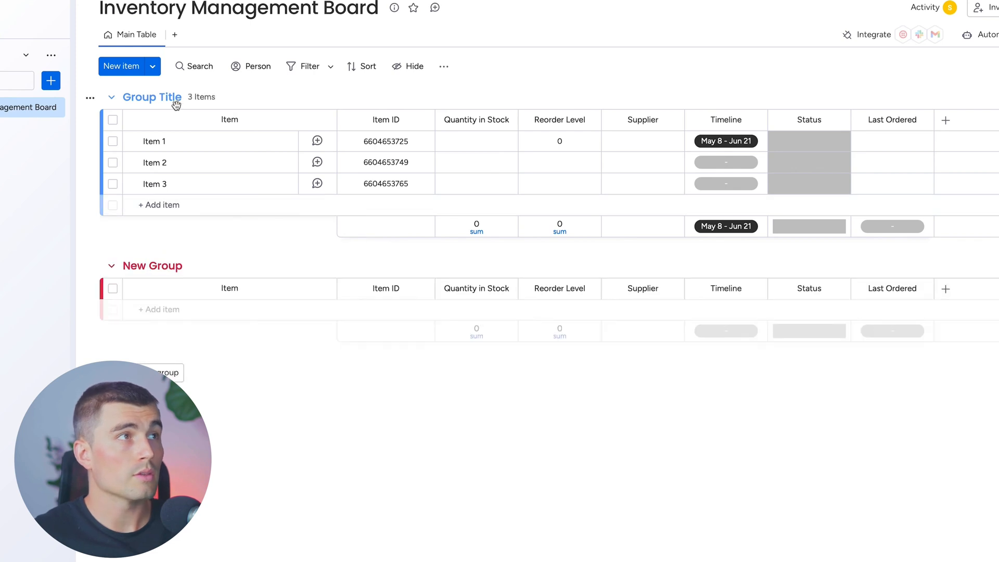
left_click(170, 99)
type("Product 1")
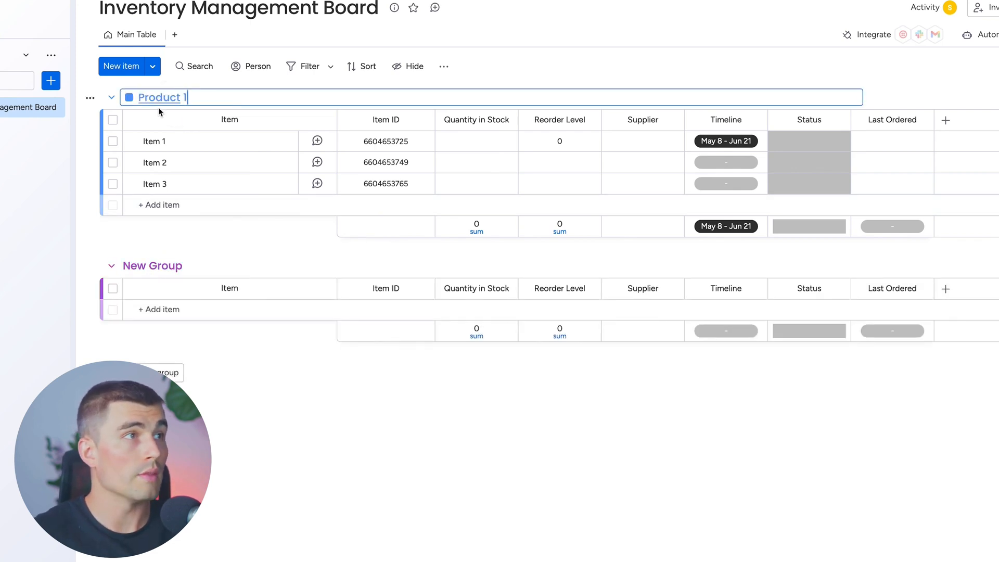
left_click(152, 266)
type("Product 2")
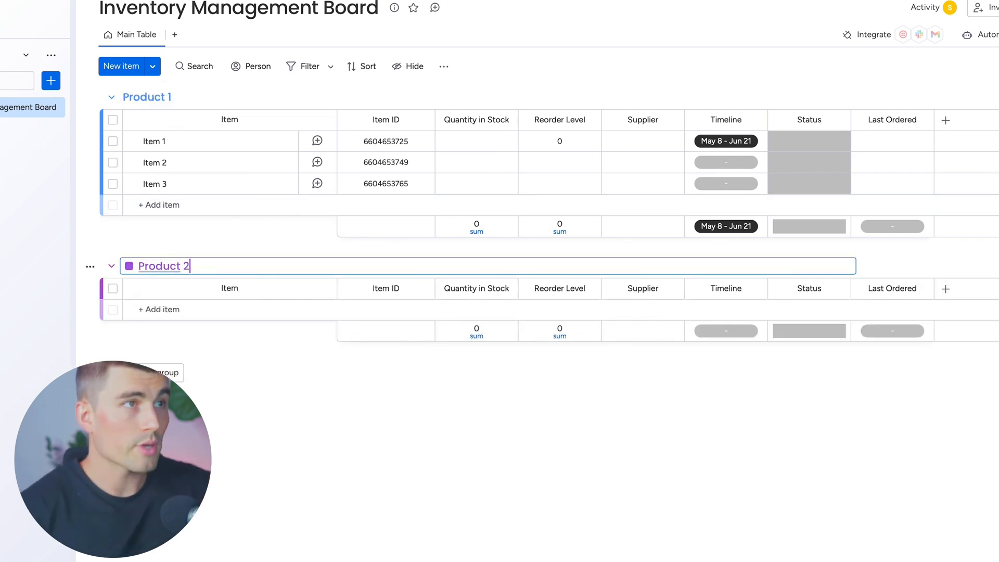
left_click(430, 339)
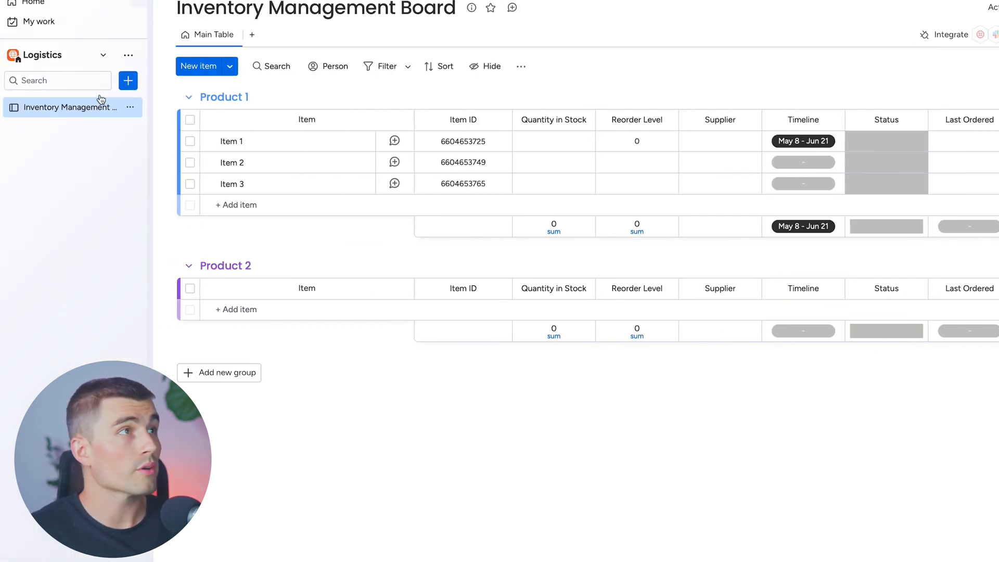
Create a new main board named Order Fulfillment in the Logistics workspace, managing Items
left_click(126, 82)
left_click(211, 155)
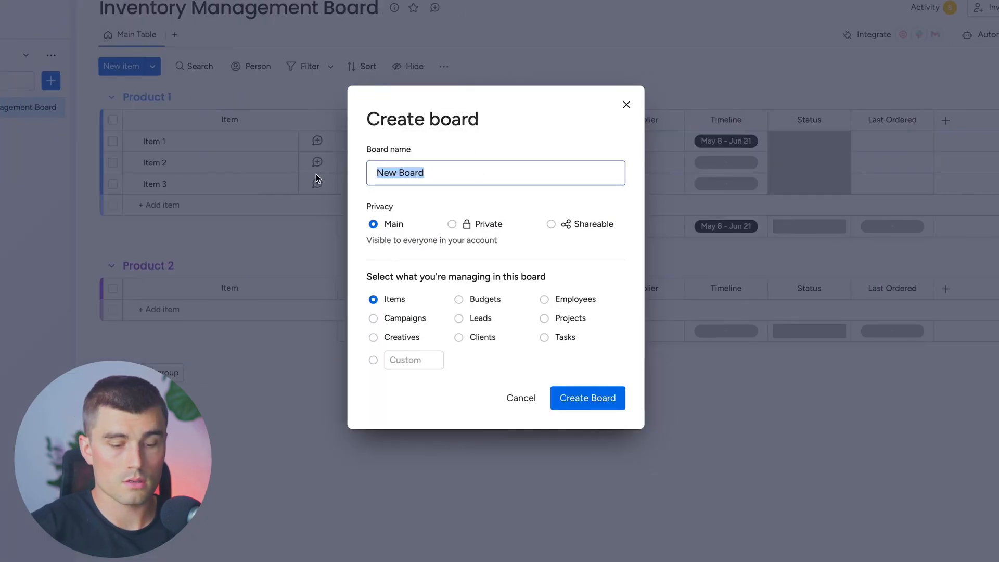
type("Order")
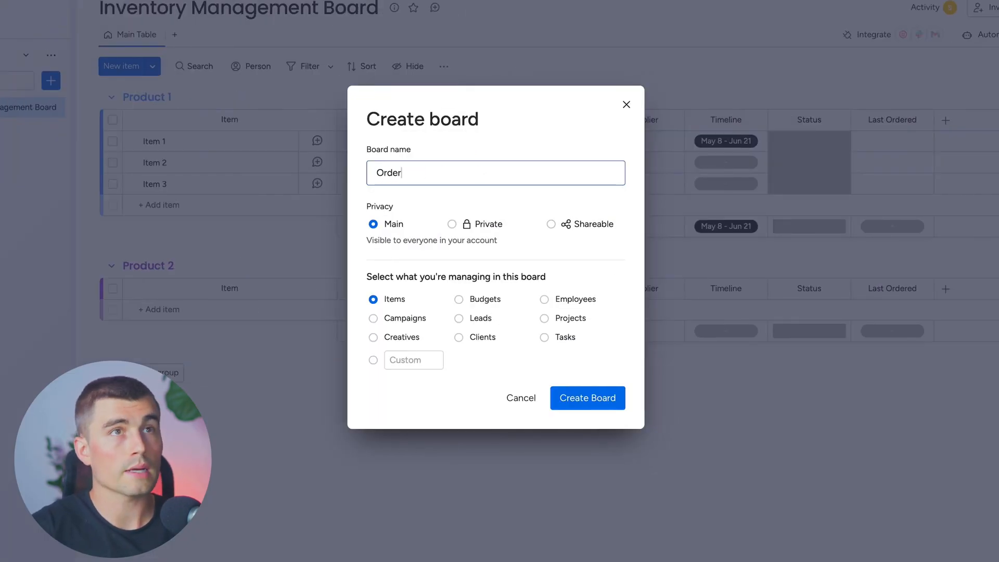
type(" Fulfillment")
key("Return")
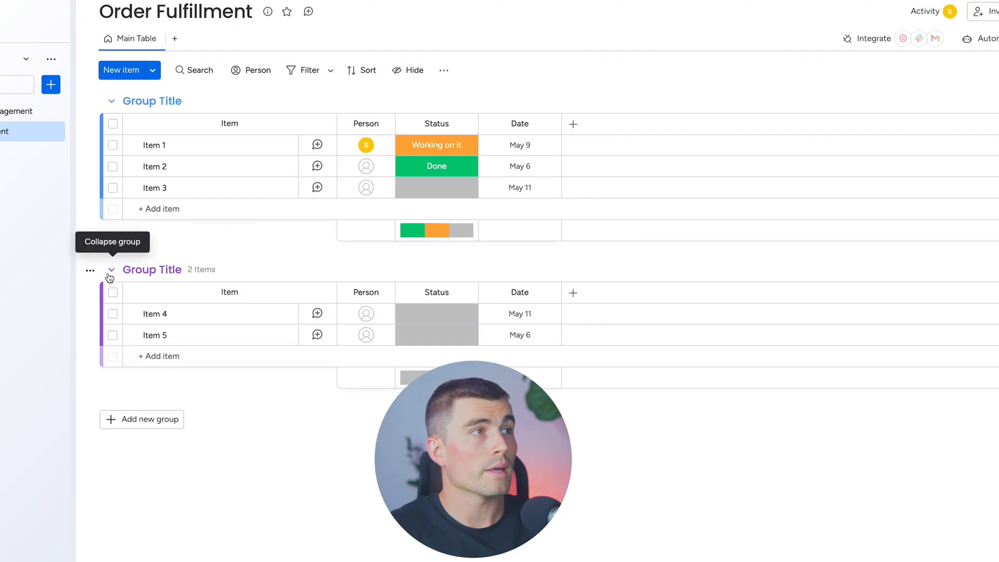
Delete the second group and the default Person, Status and Date columns from the Order Fulfillment board
left_click(92, 271)
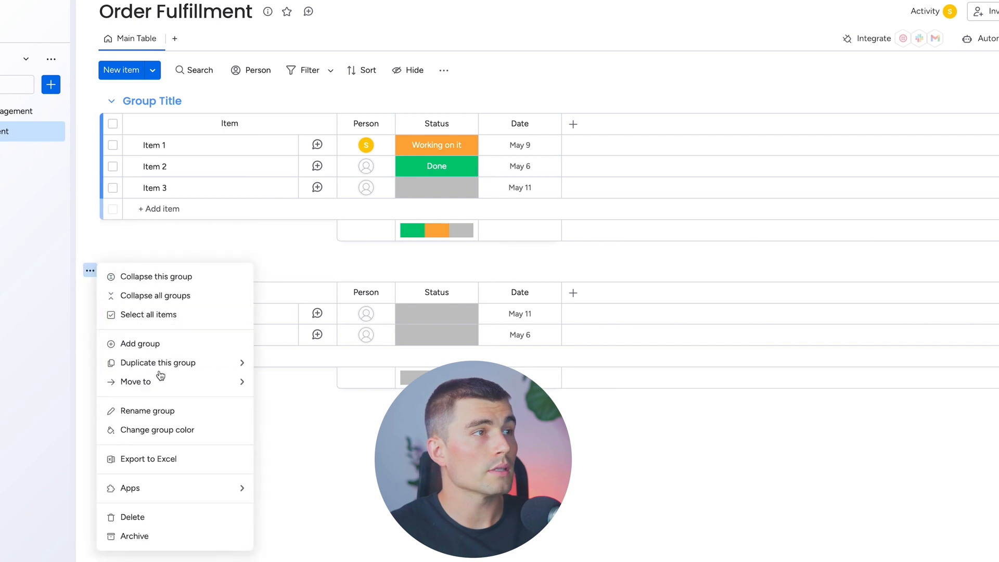
left_click(174, 516)
left_click(383, 123)
left_click(422, 336)
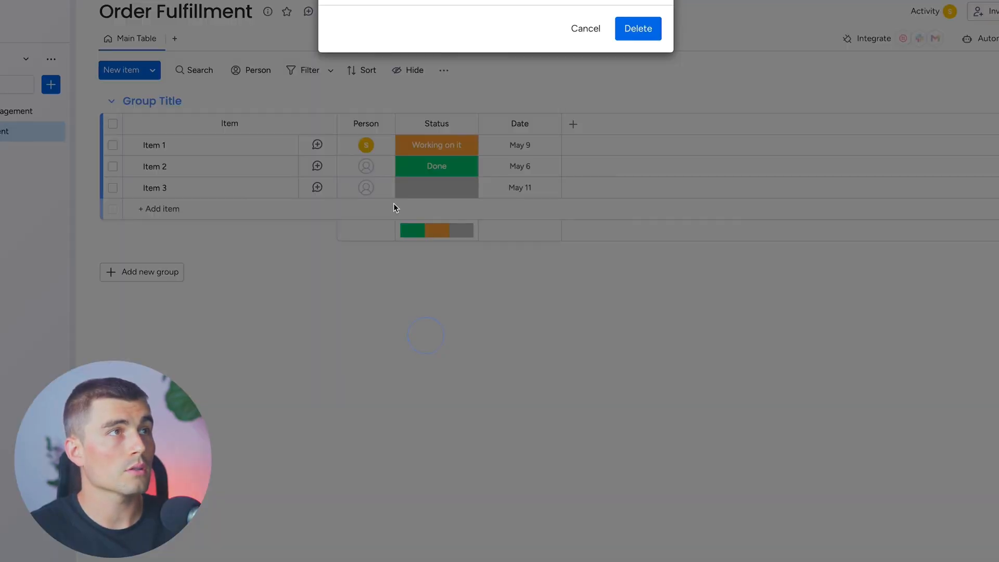
left_click(635, 29)
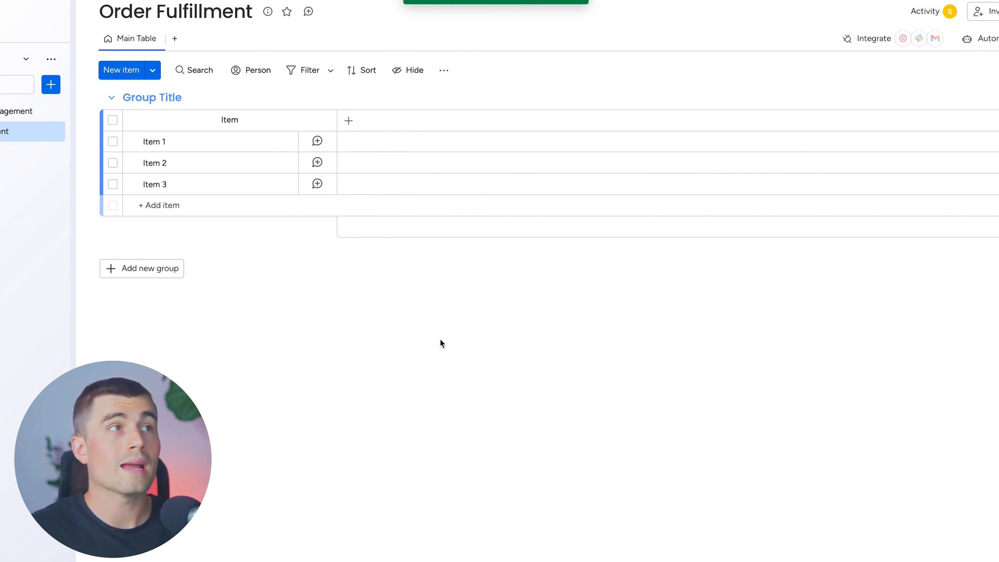
Add an Item ID column and a Text column named Customer Details to the Order Fulfillment board
left_click(447, 120)
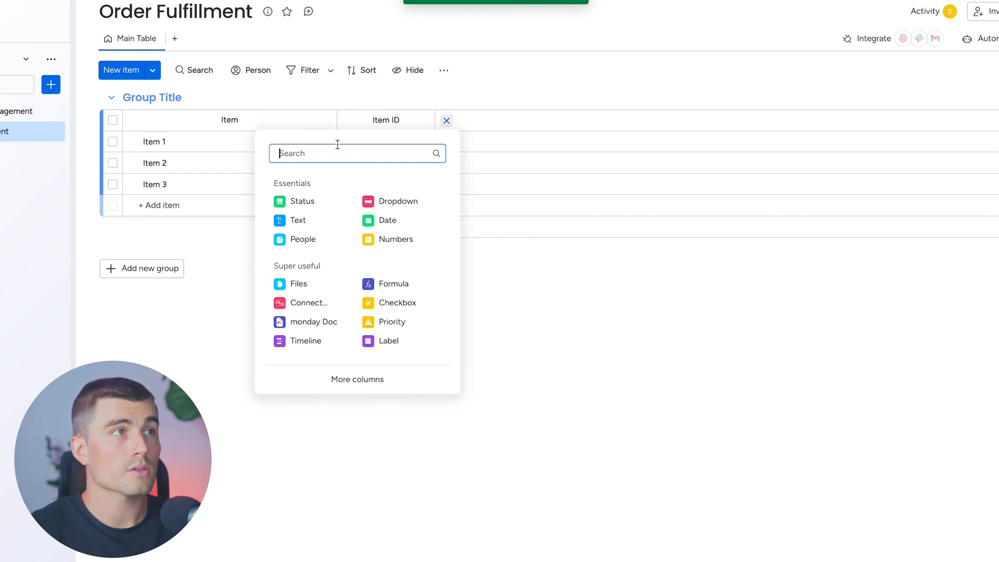
type("Cu")
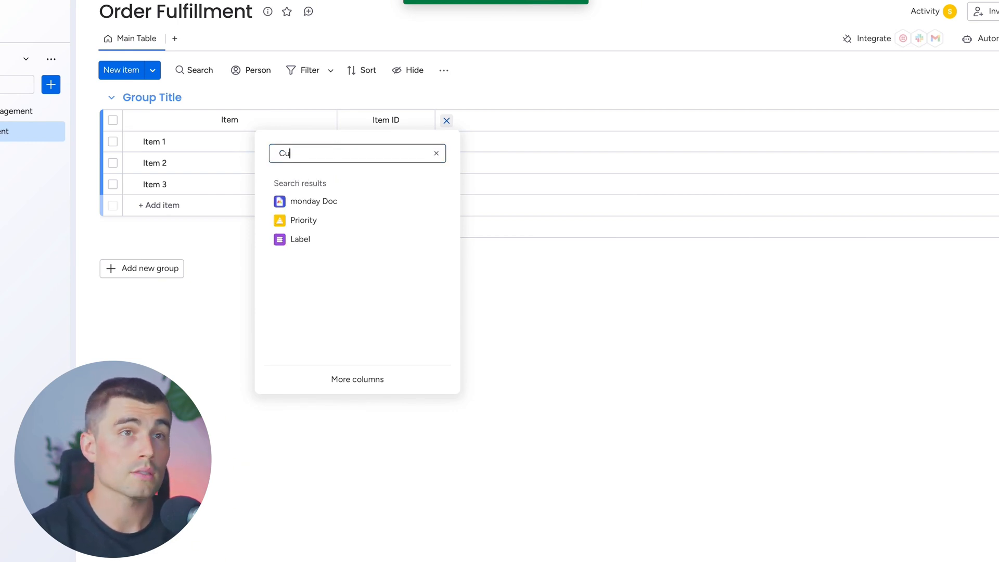
type("s")
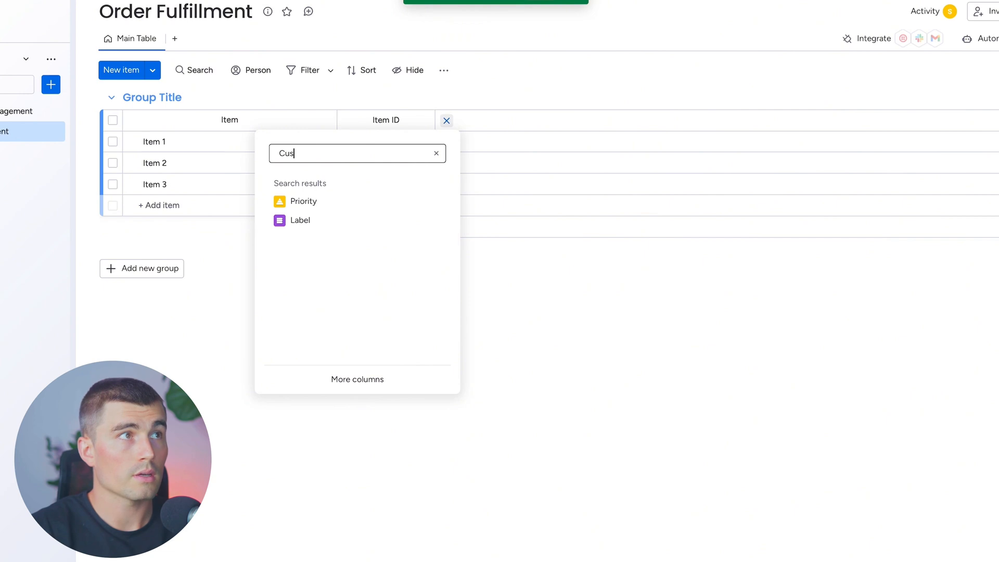
type("tomer")
key("ctrl+a")
type("Text")
left_click(322, 201)
left_click(467, 121)
type("Customer Details")
key("Return")
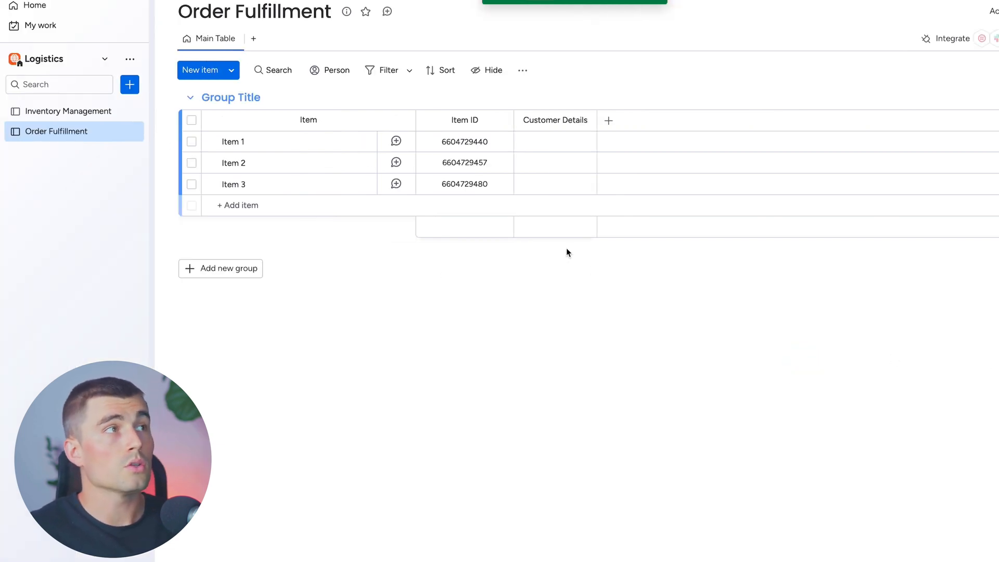
Create a new main board named Customer in the Logistics workspace, managing Clients
left_click(129, 85)
left_click(212, 160)
type("Customer")
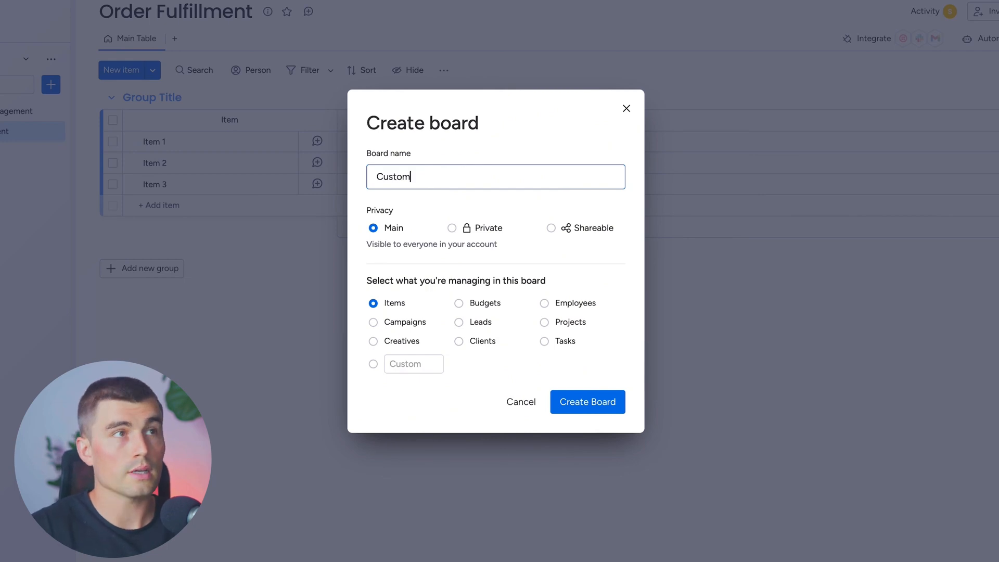
left_click(459, 340)
left_click(587, 401)
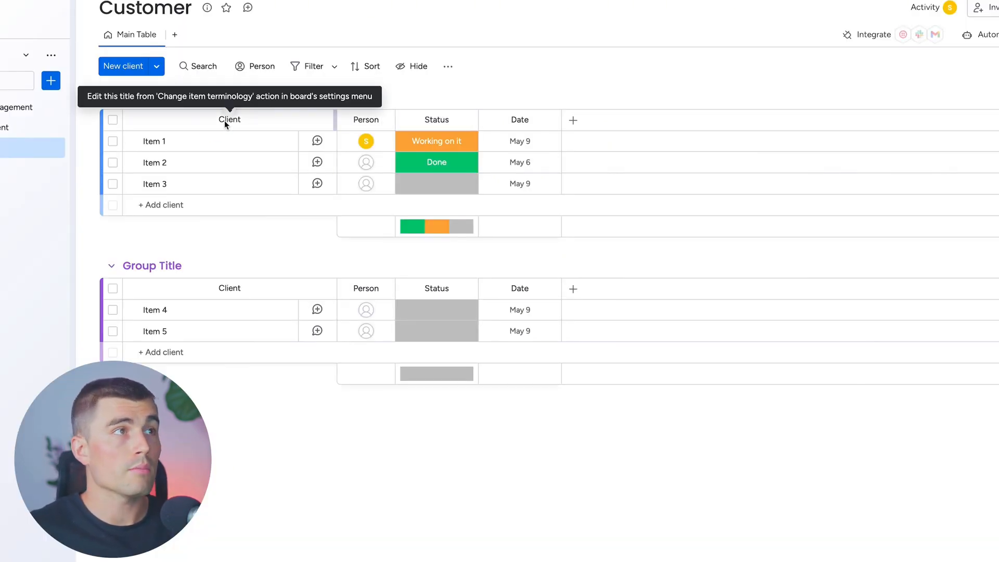
Delete the default Person, Status and Date columns from the Customer board
left_click(360, 120)
type("Phone Number")
left_click(401, 120)
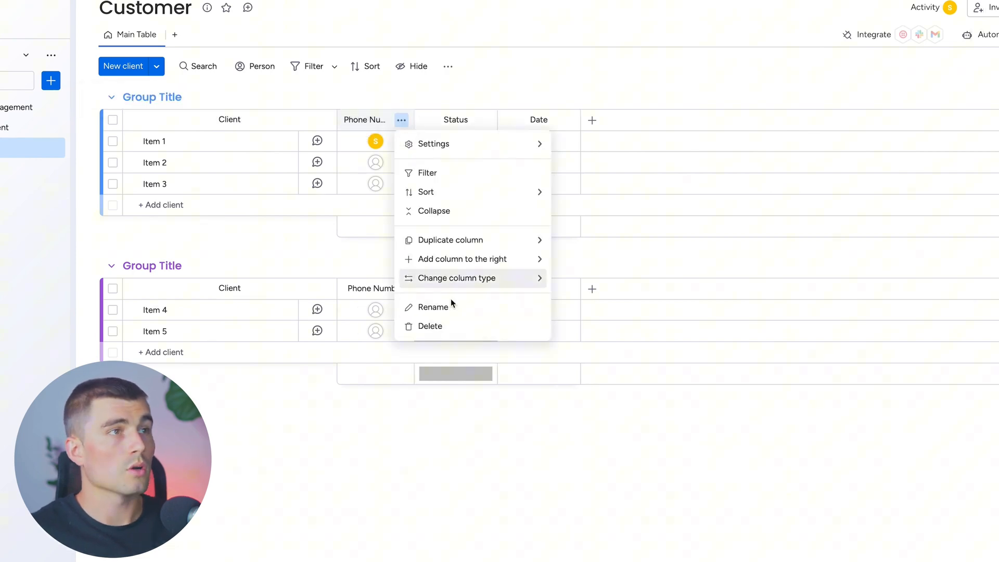
left_click(453, 326)
left_click(638, 22)
Add a Phone column and an Email column to the Customer board
type("pho")
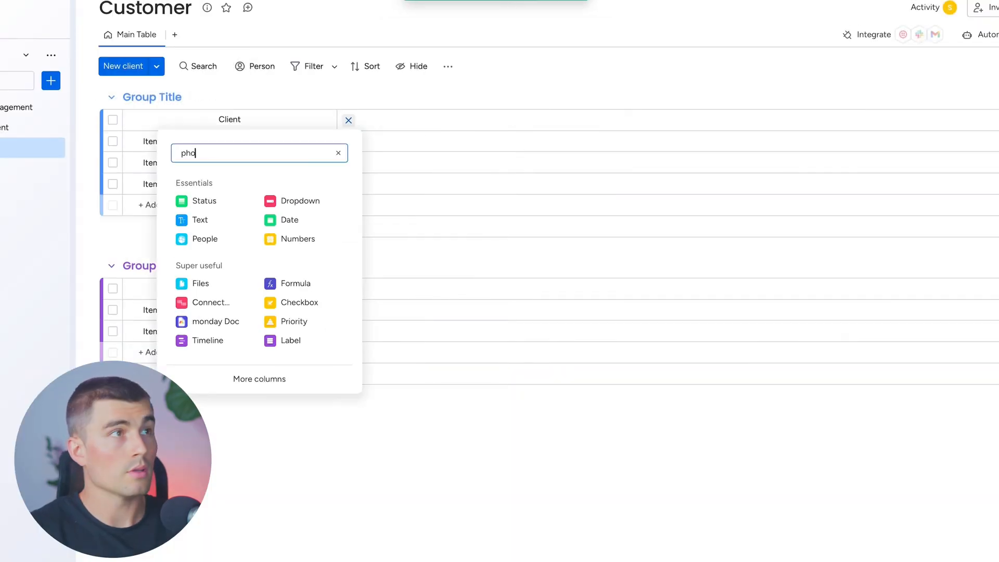
type("n")
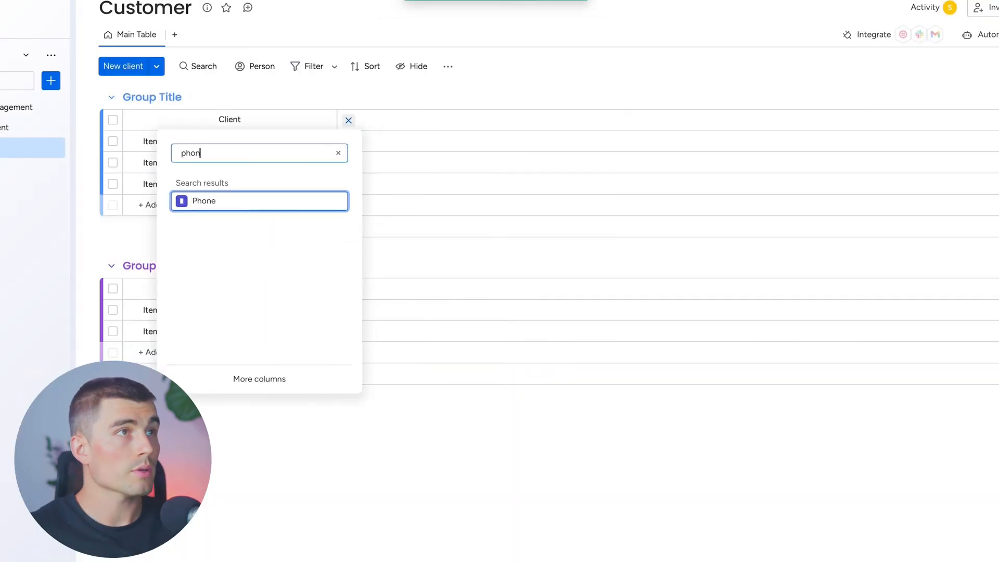
left_click(261, 201)
left_click(456, 120)
type("emai")
left_click(302, 200)
Add a Text column named Address to the Customer board
left_click(538, 120)
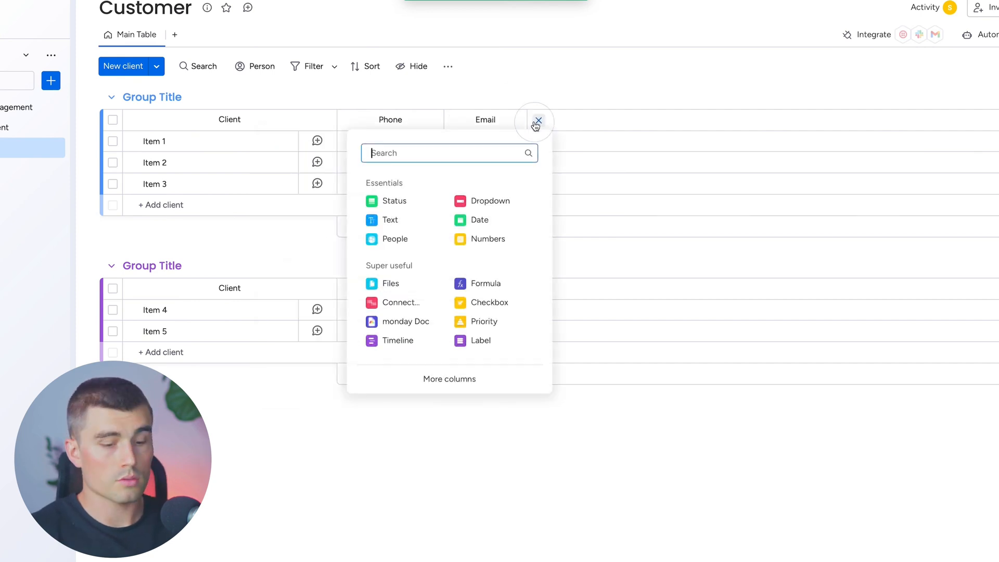
type("text")
left_click(391, 220)
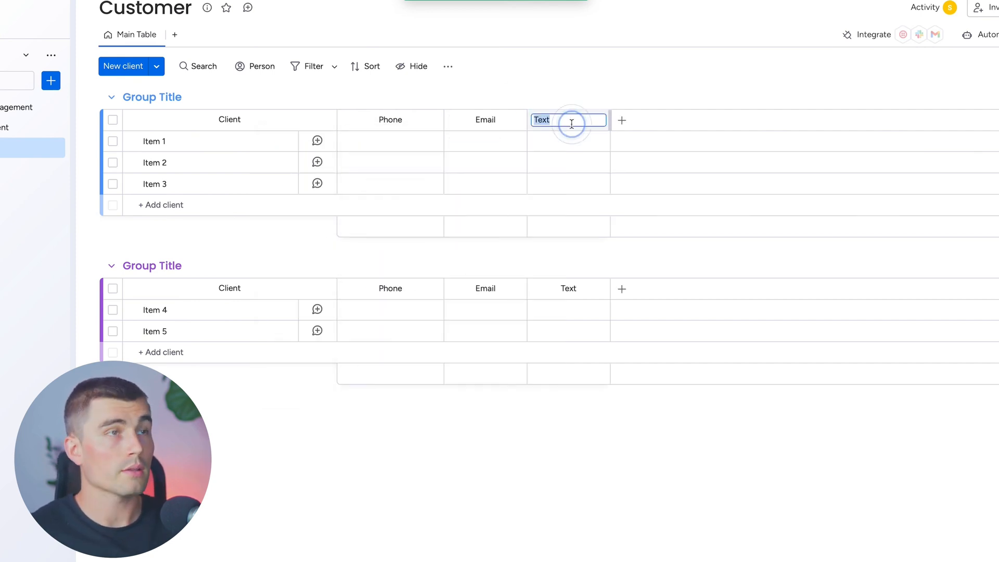
type("Addre")
key("Return")
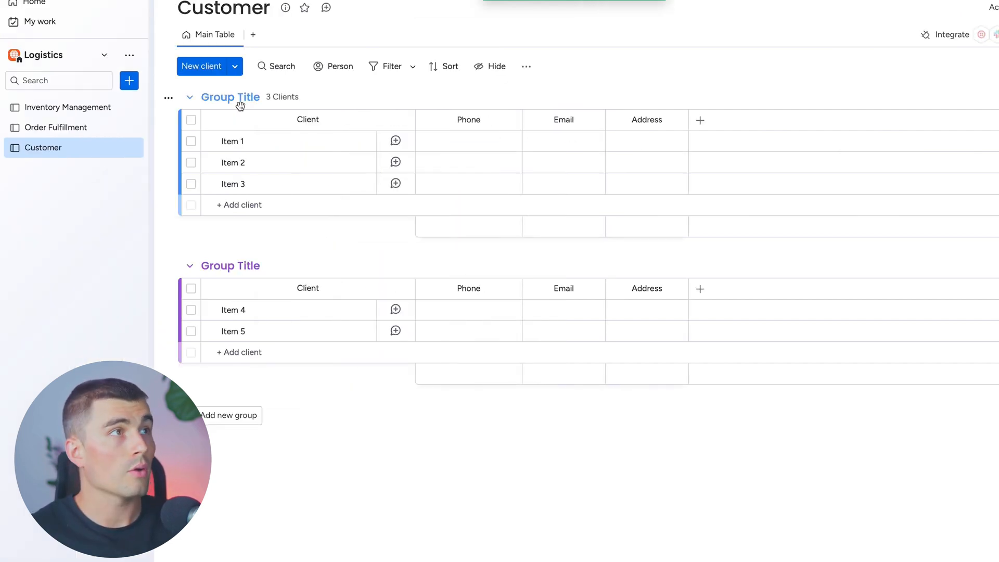
Add a Mirror column from the full column catalogue to the Order Fulfillment board
left_click(78, 128)
left_click(608, 121)
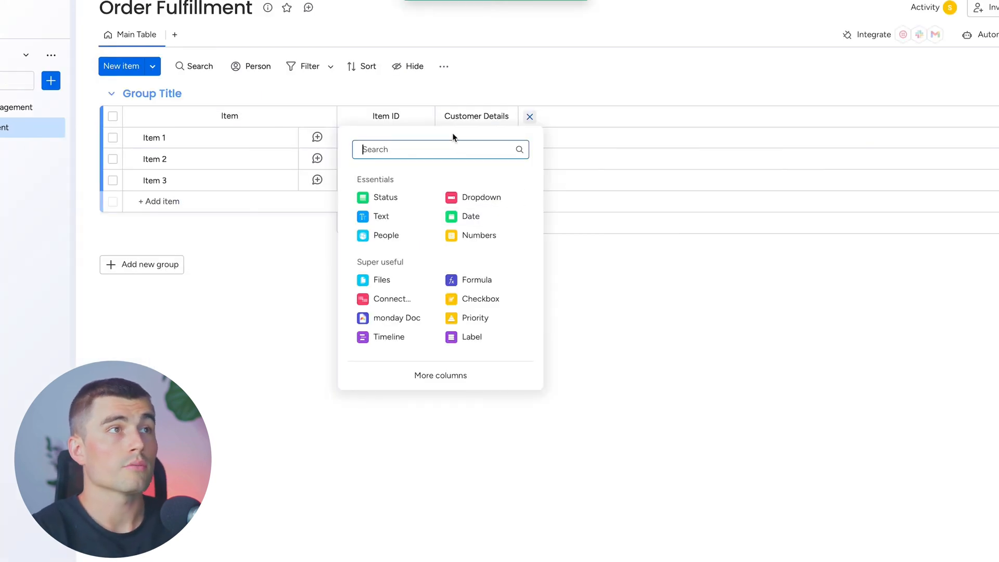
left_click(440, 374)
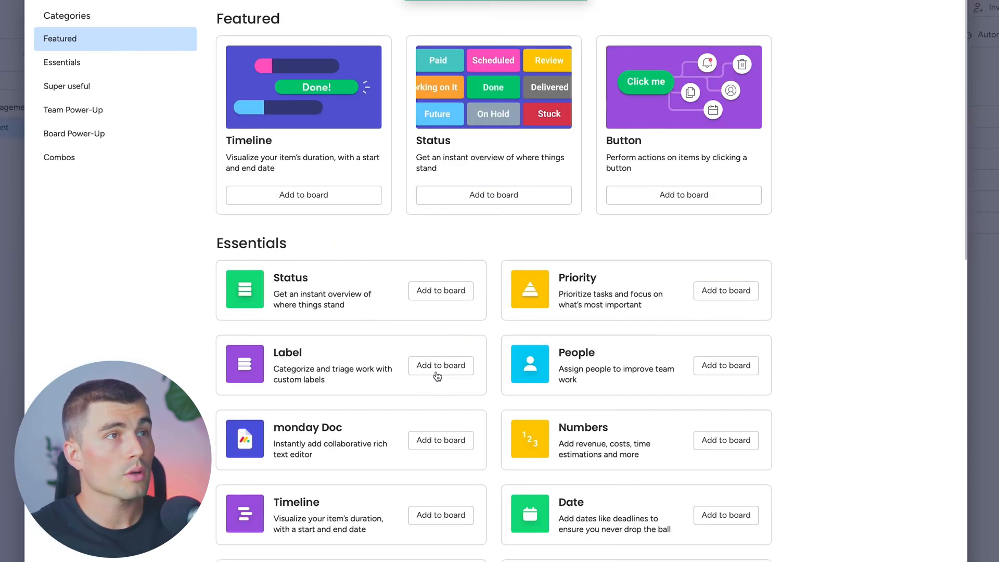
scroll(522, 262, "down", 5)
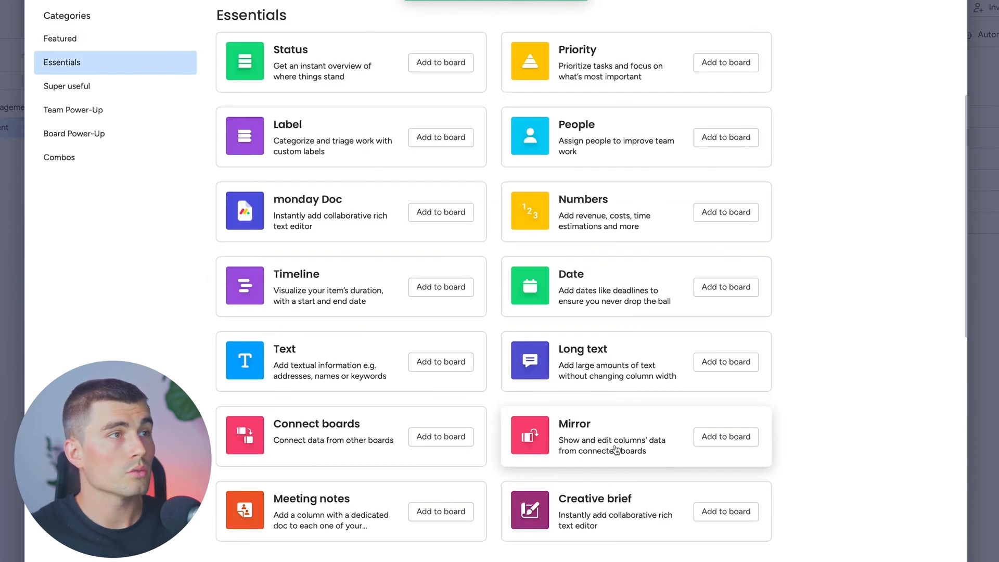
left_click(727, 437)
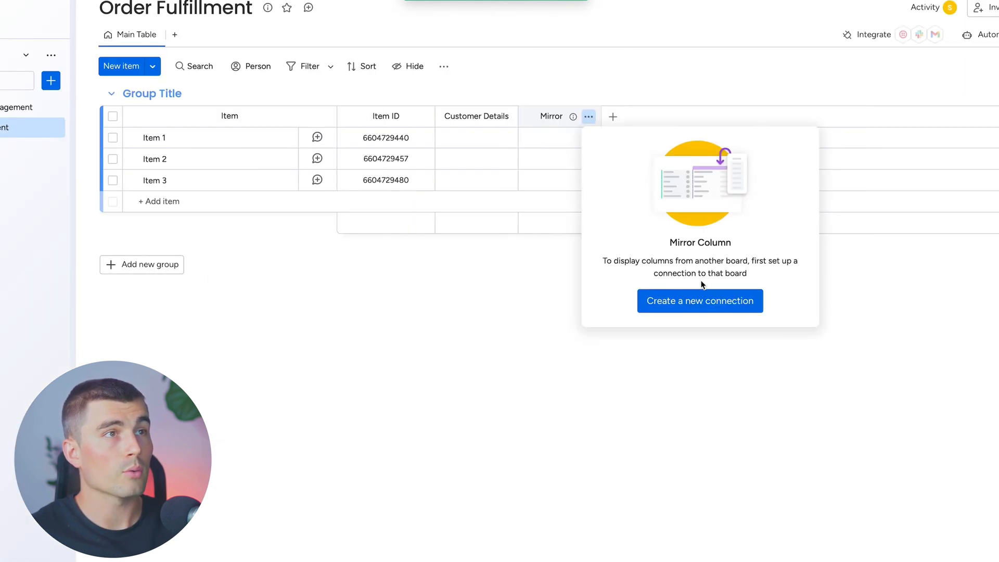
Create a new connection for the Mirror column that links the Order Fulfillment board to the Customer board
left_click(692, 303)
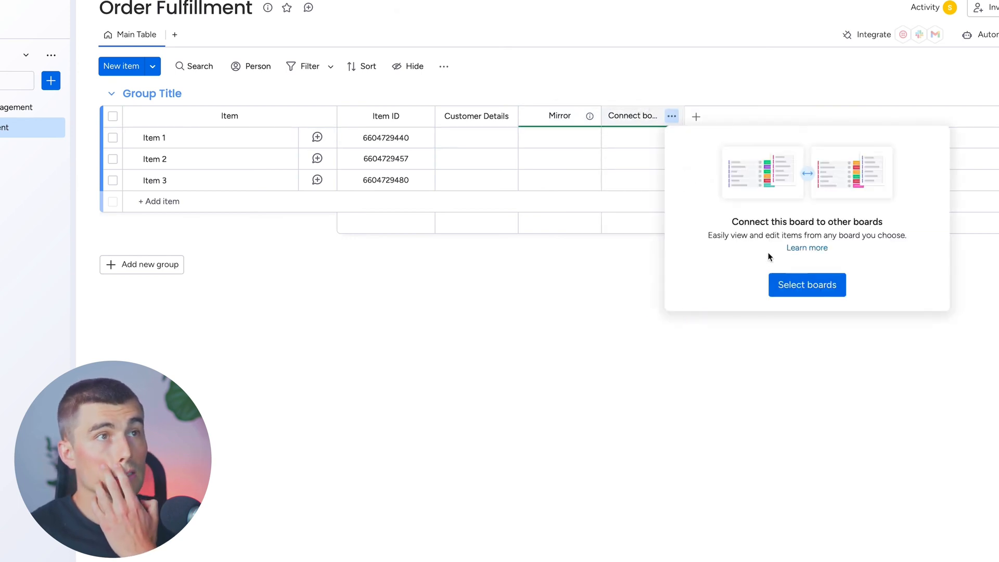
left_click(797, 289)
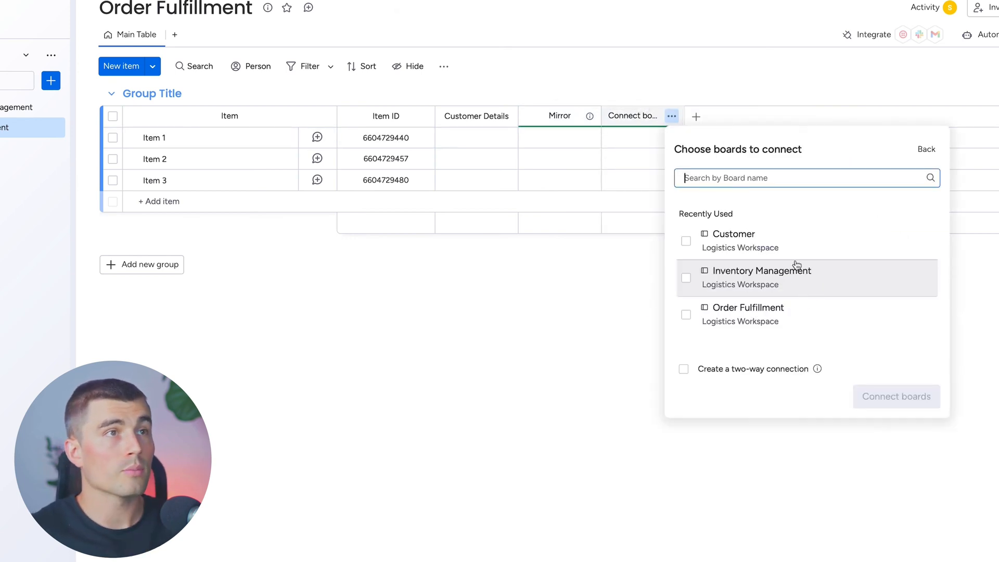
left_click(701, 244)
left_click(891, 399)
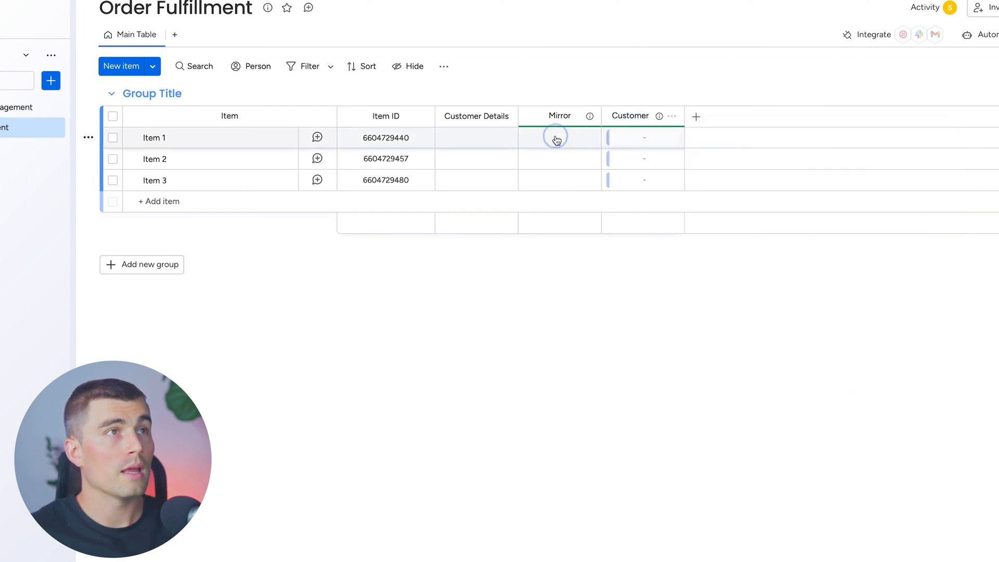
Rename the Mirror column on the Order Fulfillment board as Customer PHone
left_click(555, 137)
left_click(558, 114)
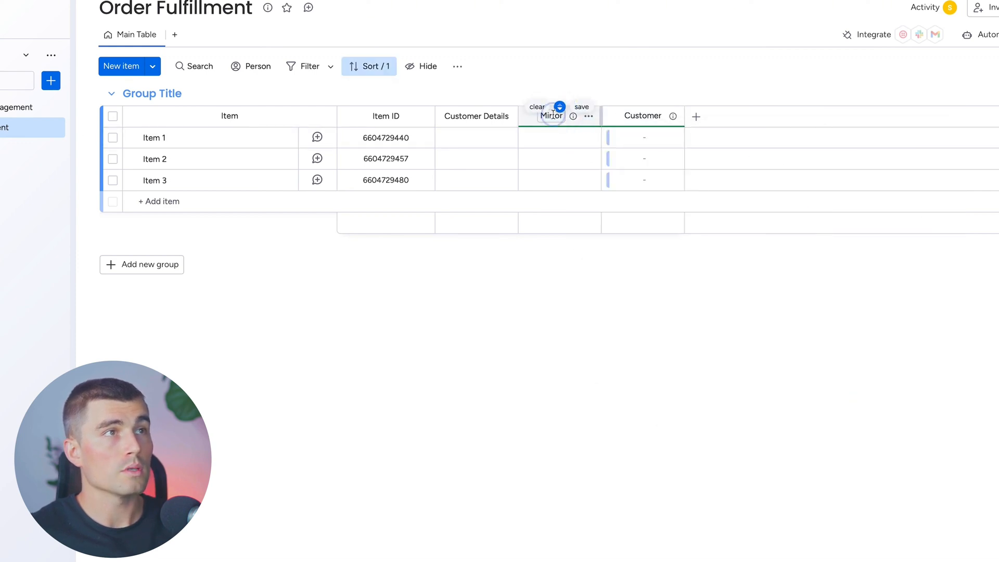
left_click(551, 115)
type("Customer PHone")
key("Return")
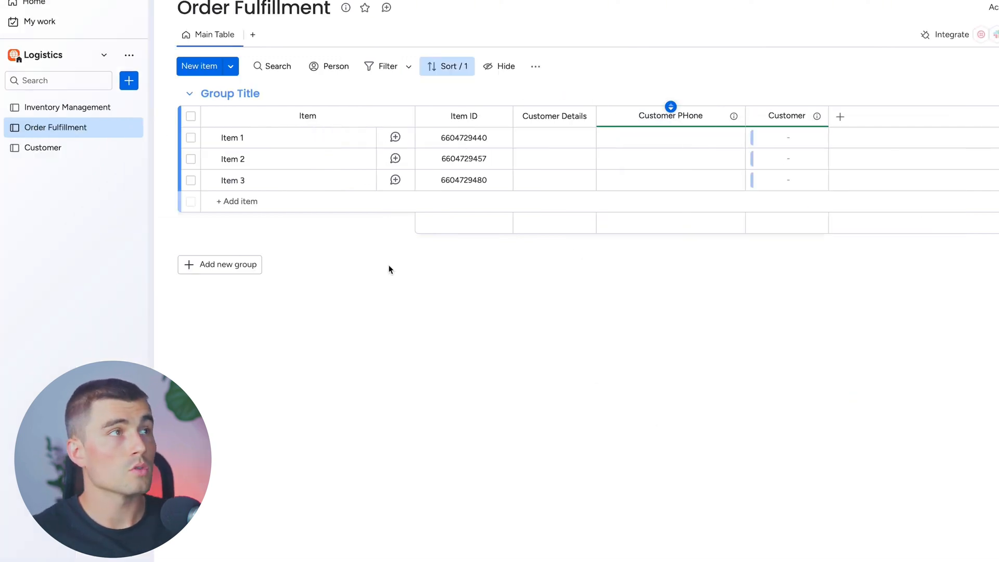
On the Customer board, rename Item 1 with the customer's full name and enter their phone number
left_click(60, 149)
left_click(282, 142)
type("Joh")
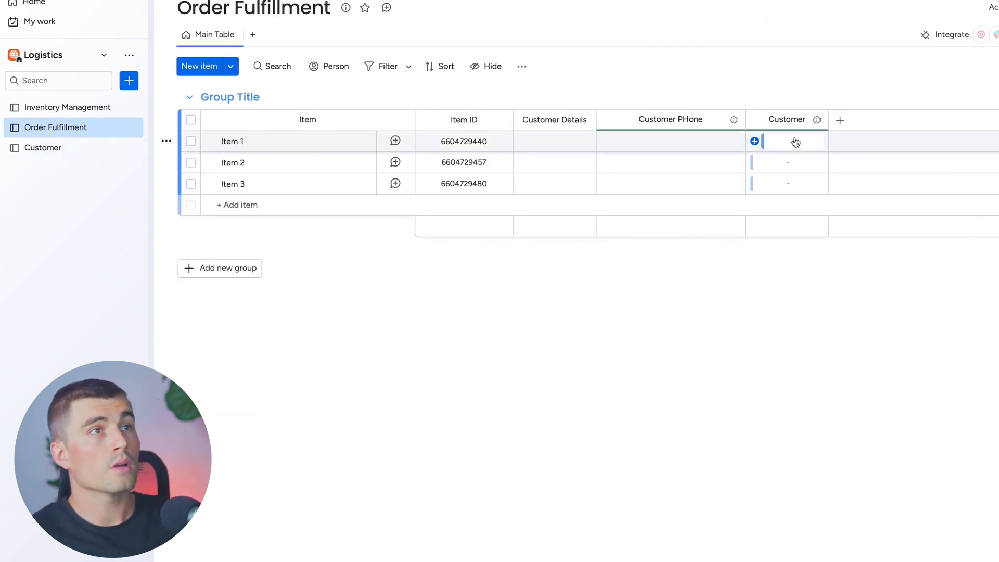
Link Item 1 on the Order Fulfillment board to the named client from the Customer board
left_click(793, 142)
left_click(690, 296)
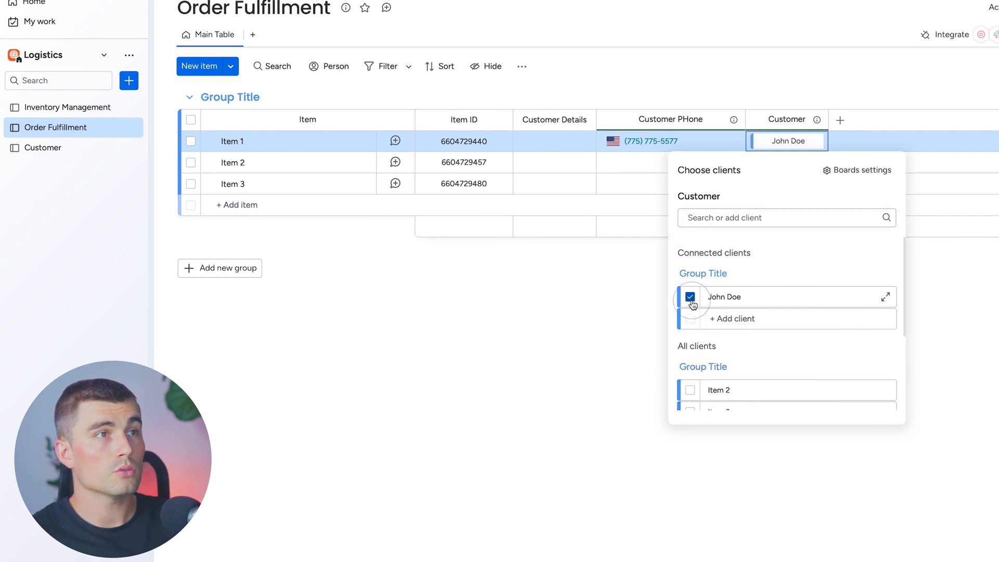
left_click(551, 322)
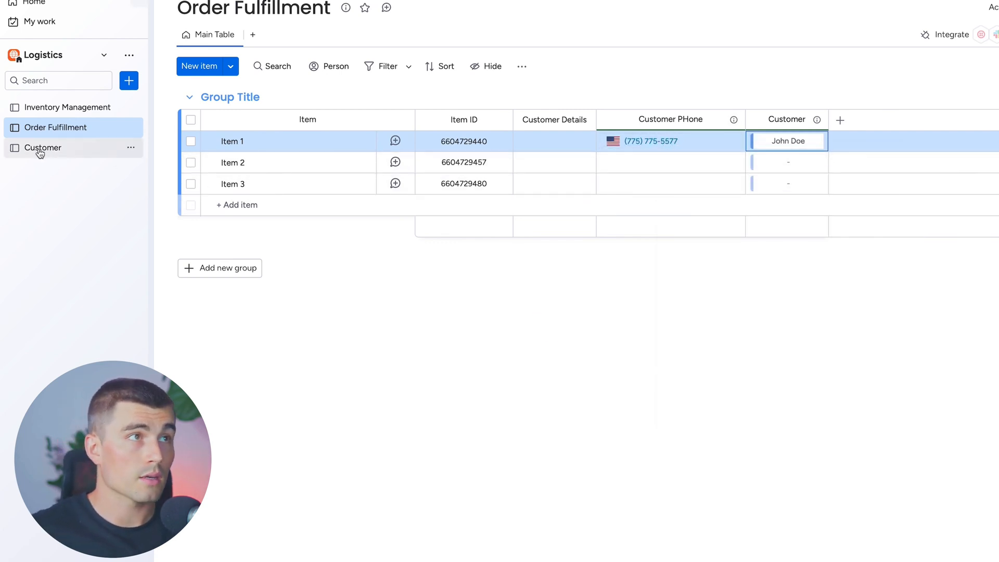
Add a Numbers column named Items Ordered to the Order Fulfillment board
left_click(839, 120)
type("Numb")
key("Return")
left_click(786, 115)
type("Items Ordered")
Add a Priority column named Priority Level and a Status column to the Order Fulfillment board
left_click(845, 120)
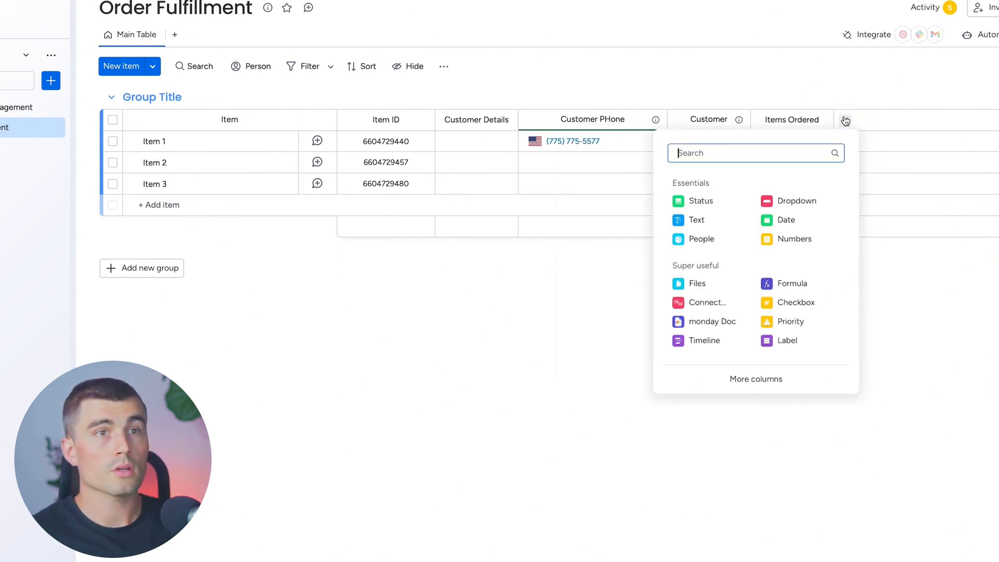
type("prior")
left_click(720, 198)
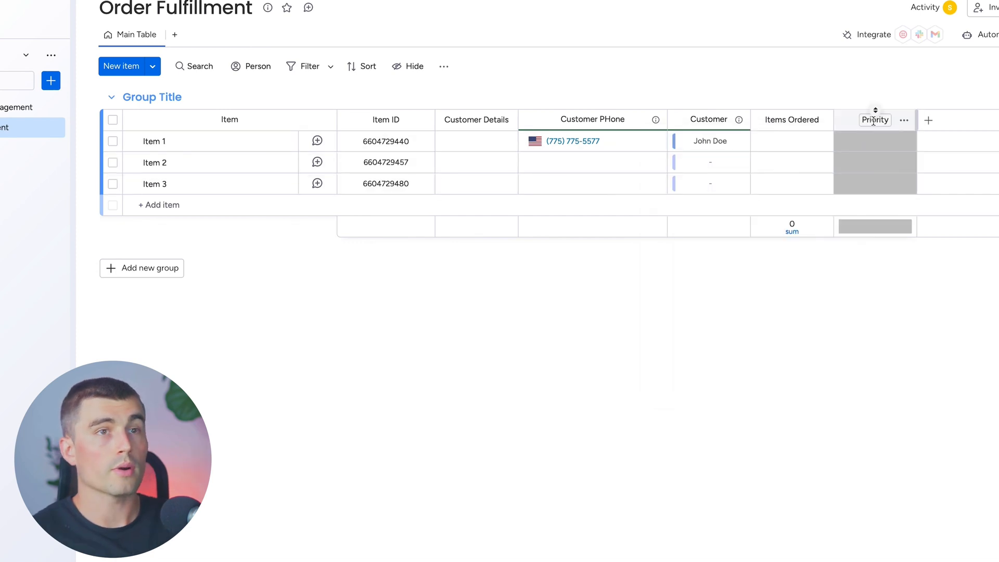
left_click(928, 121)
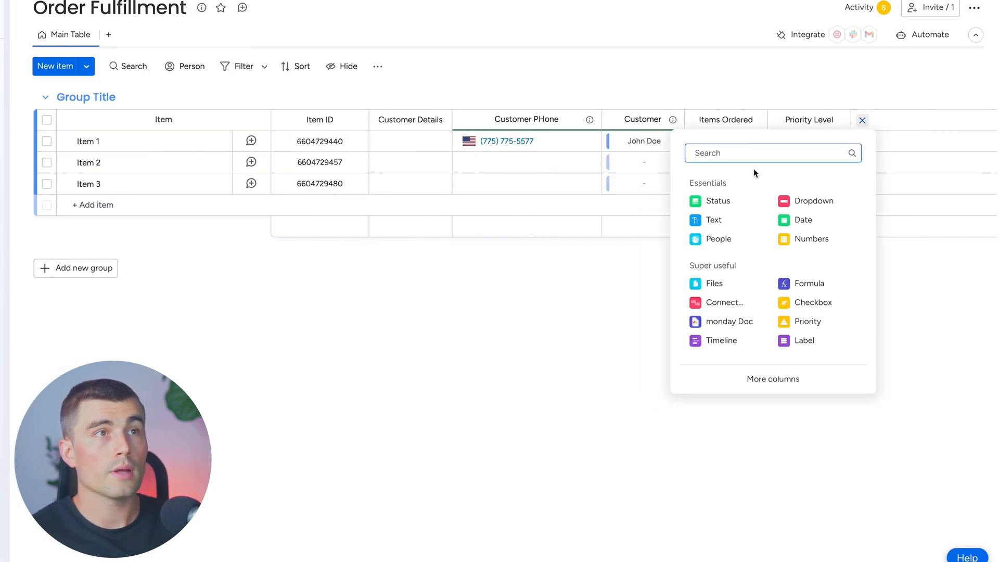
left_click(728, 204)
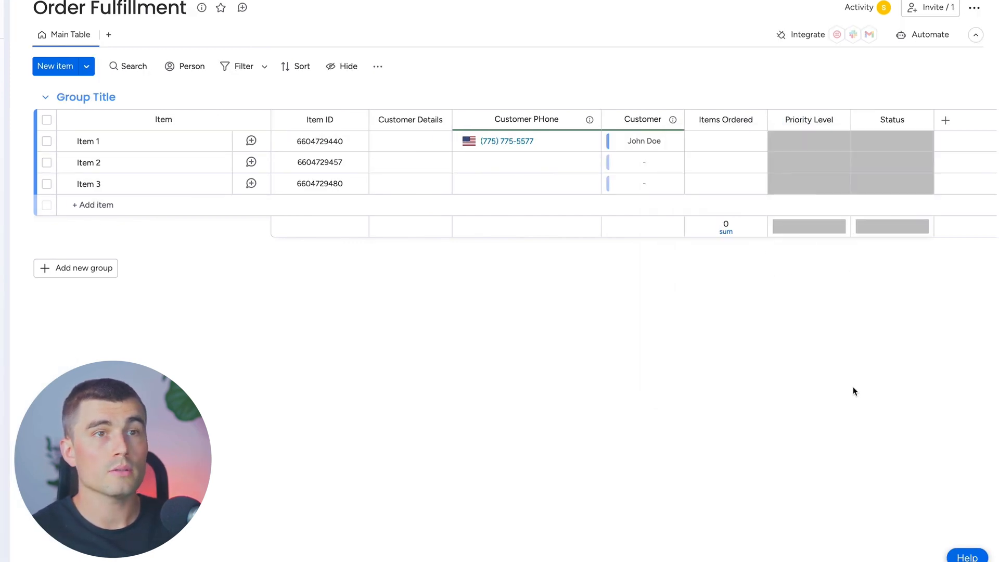
Add a People column to the Order Fulfillment board
left_click(945, 121)
type("pe")
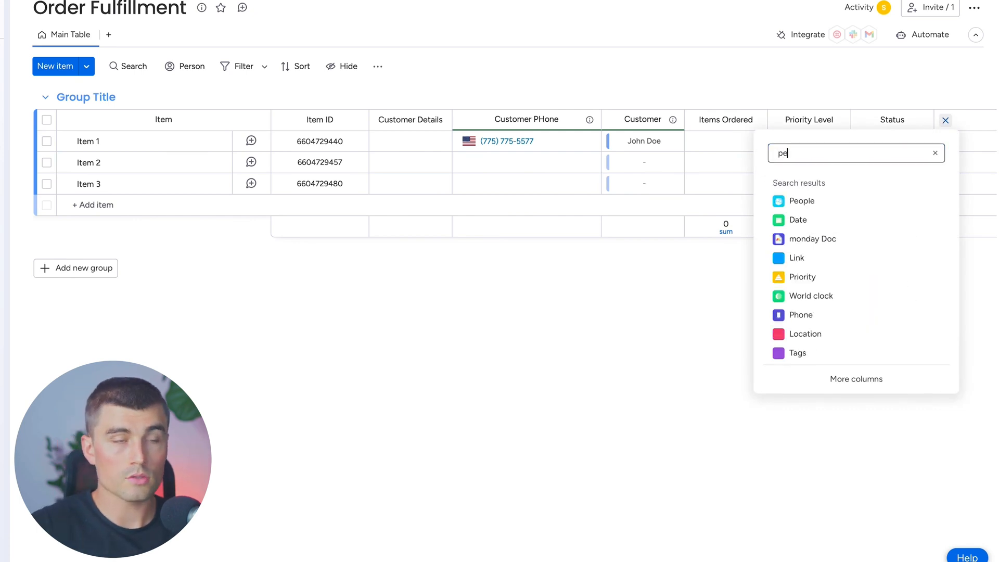
type("op")
left_click(800, 201)
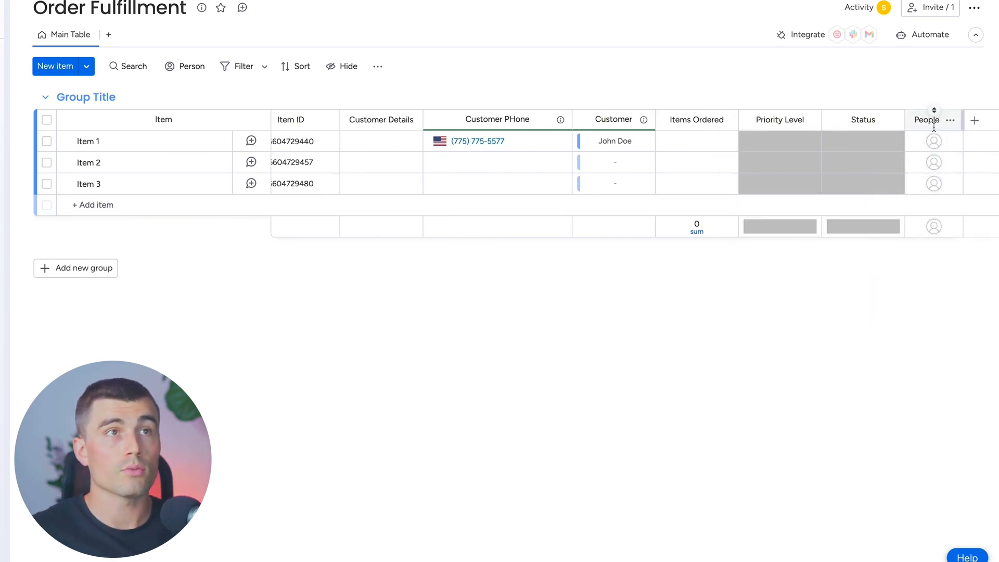
Add a Date column for the estimated delivery after the People column on the Order Fulfillment board
scroll(883, 296, "right", 1)
left_click(963, 122)
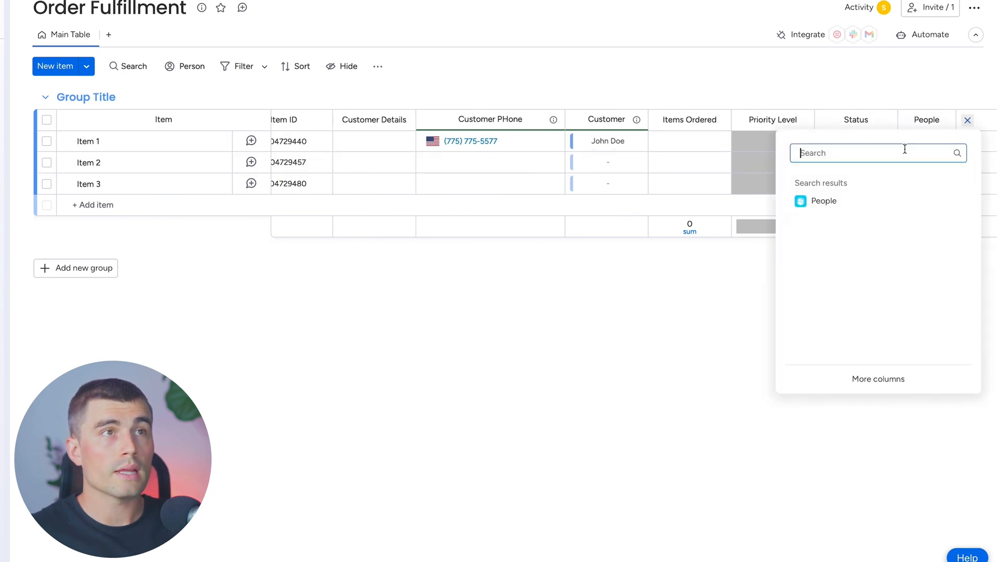
type("date")
left_click(827, 200)
type("Estimated")
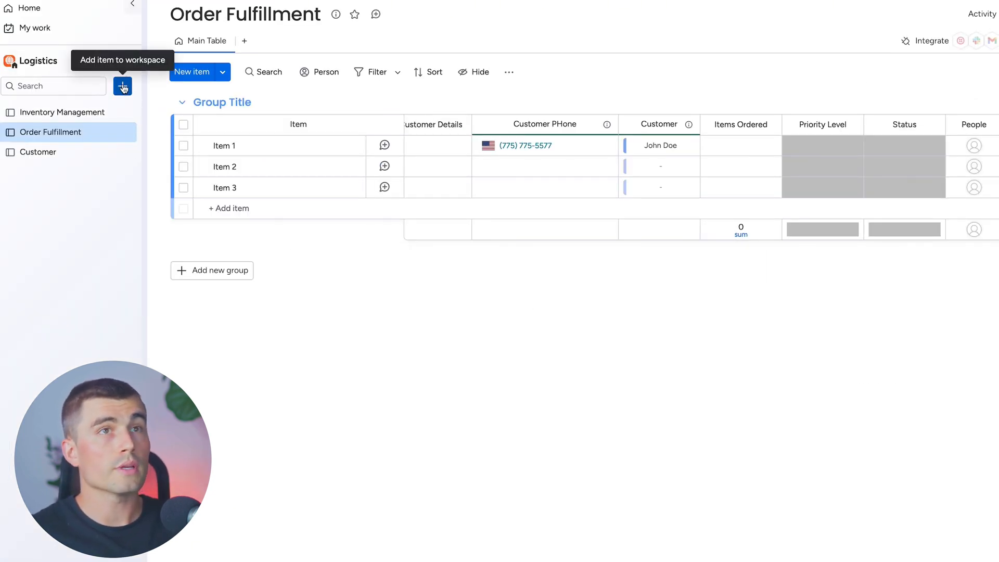
Create a new main board named Transportation and Route Planning Board in the Logistics workspace, managing Items
left_click(122, 87)
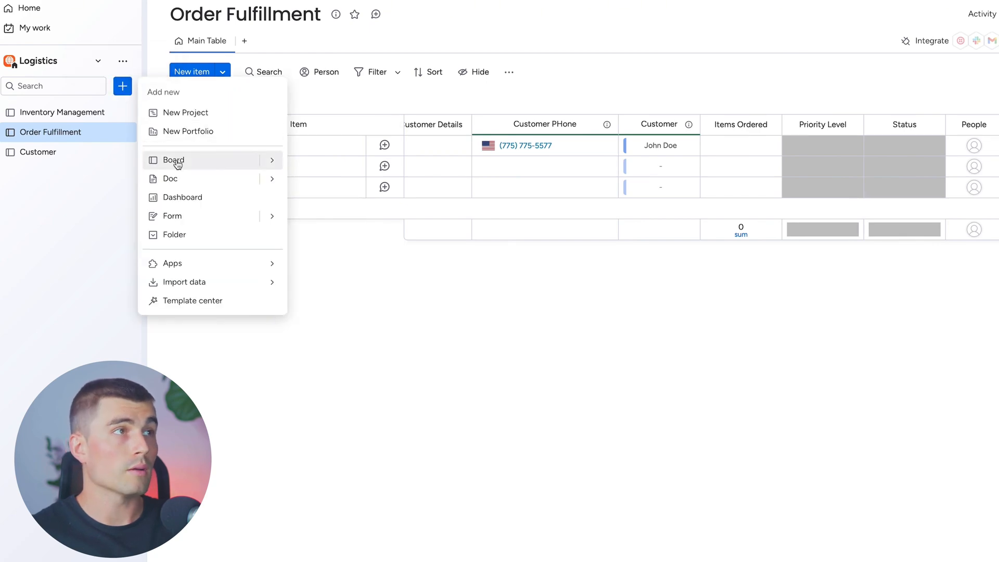
left_click(168, 159)
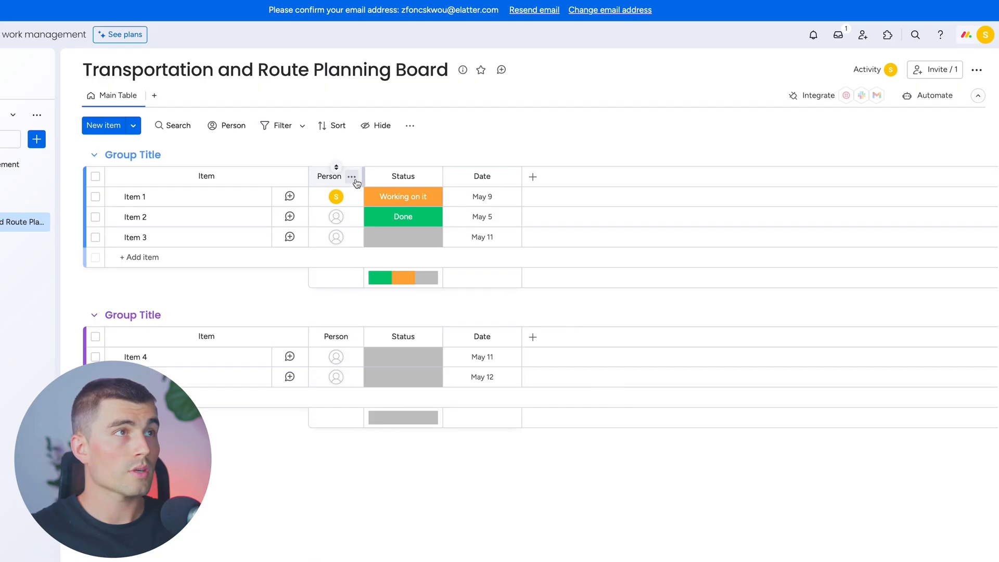
Delete the default columns from the Transportation and Route Planning Board, leaving only the Item column
left_click(350, 176)
left_click(386, 375)
left_click(593, 86)
left_click(374, 177)
left_click(409, 371)
left_click(594, 86)
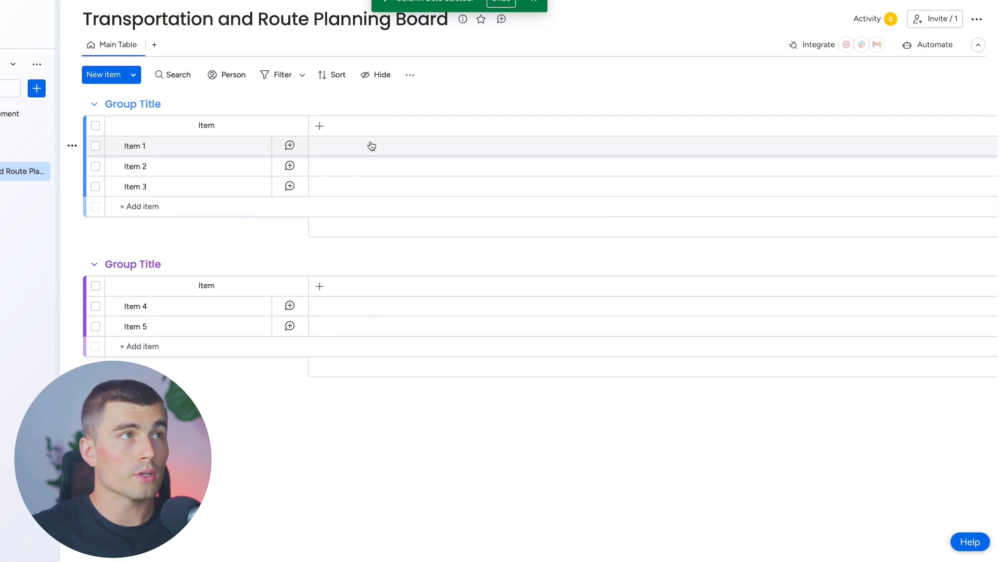
Add an Item ID column to the Transportation and Route Planning Board
left_click(320, 127)
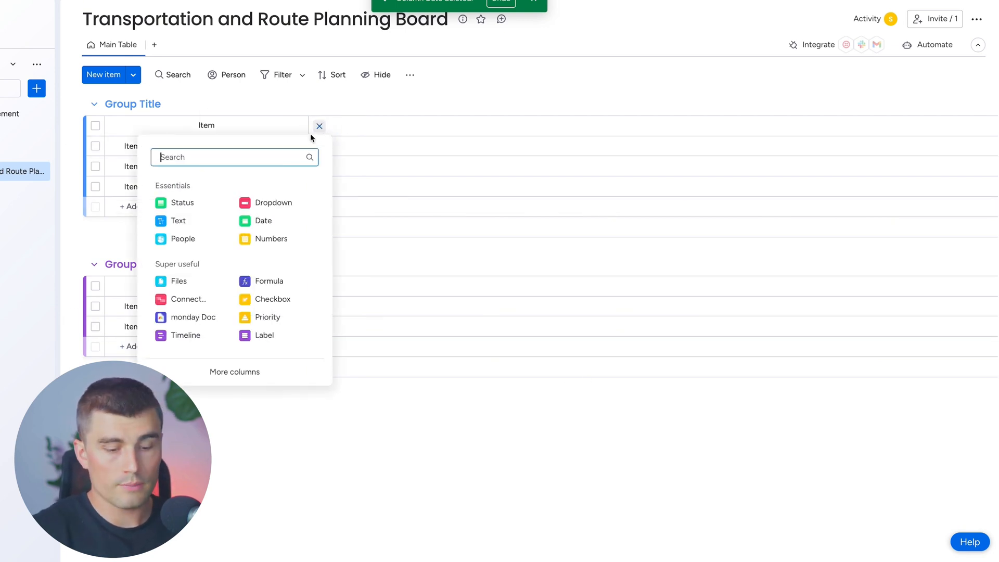
type("id")
key("Return")
Add a Dropdown column named Vehicle after Item ID and set Item 1 to a new Vehicle 1 label
left_click(364, 127)
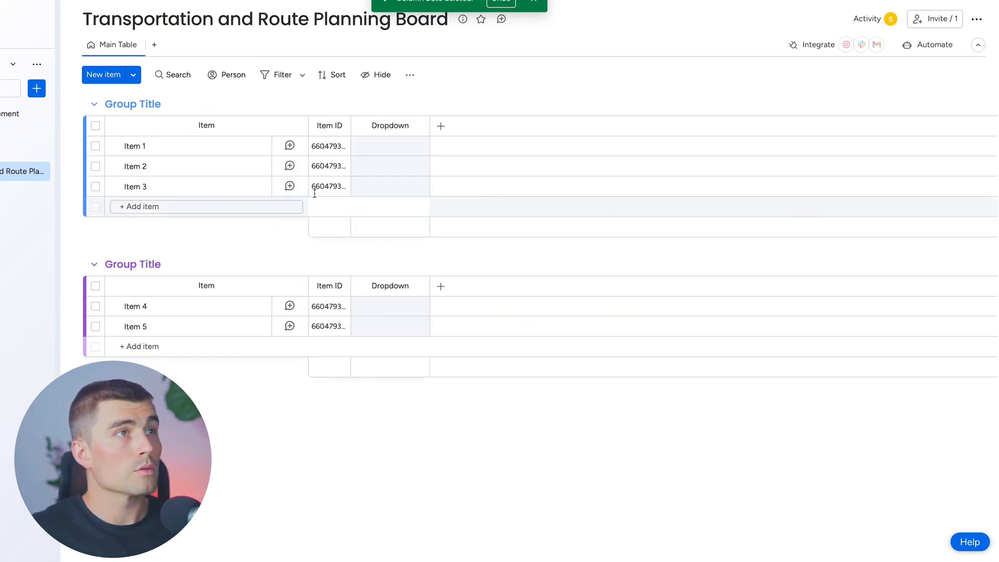
left_click(389, 146)
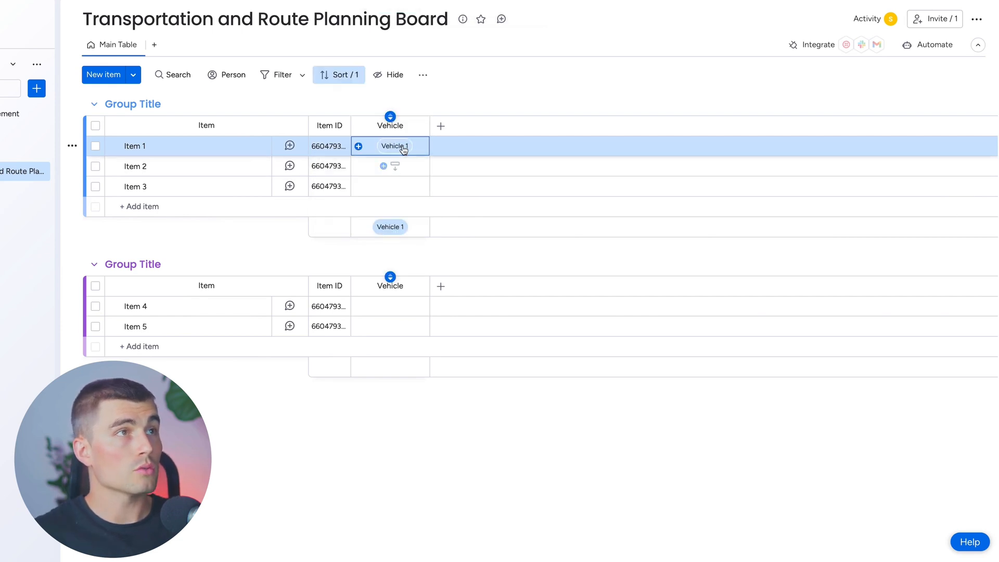
left_click(402, 147)
left_click(513, 495)
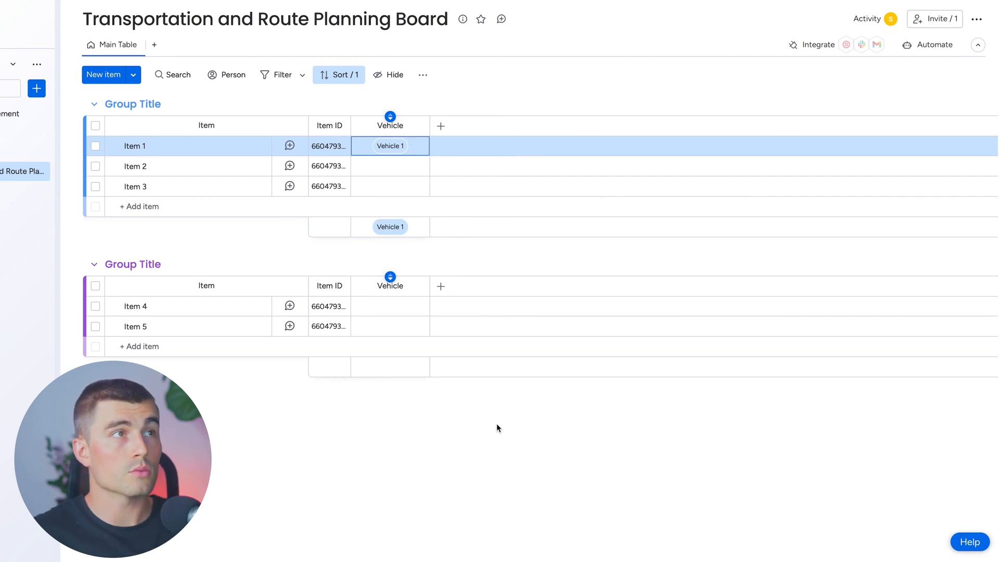
Add a People column named Driver to the Transportation and Route Planning Board
left_click(440, 126)
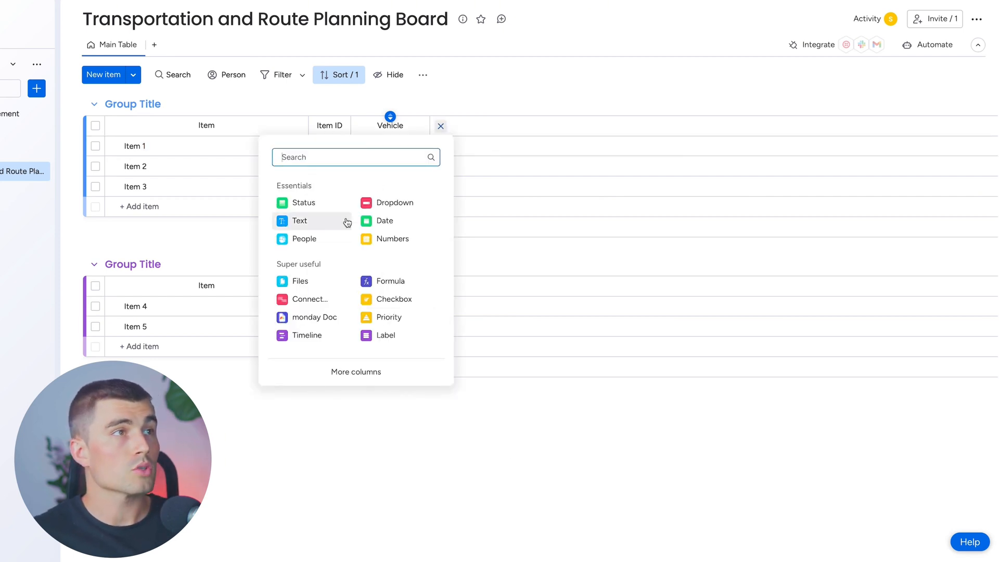
left_click(321, 239)
left_click(458, 127)
key("Return")
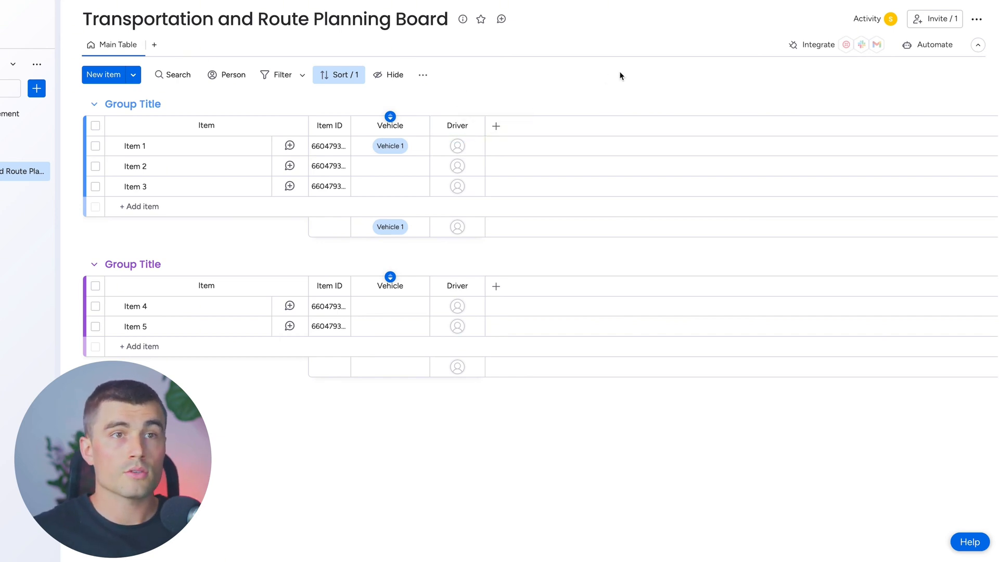
Add a Timeline column to the Transportation and Route Planning Board and set Item 1's dates to May 16–24, 2024
left_click(495, 127)
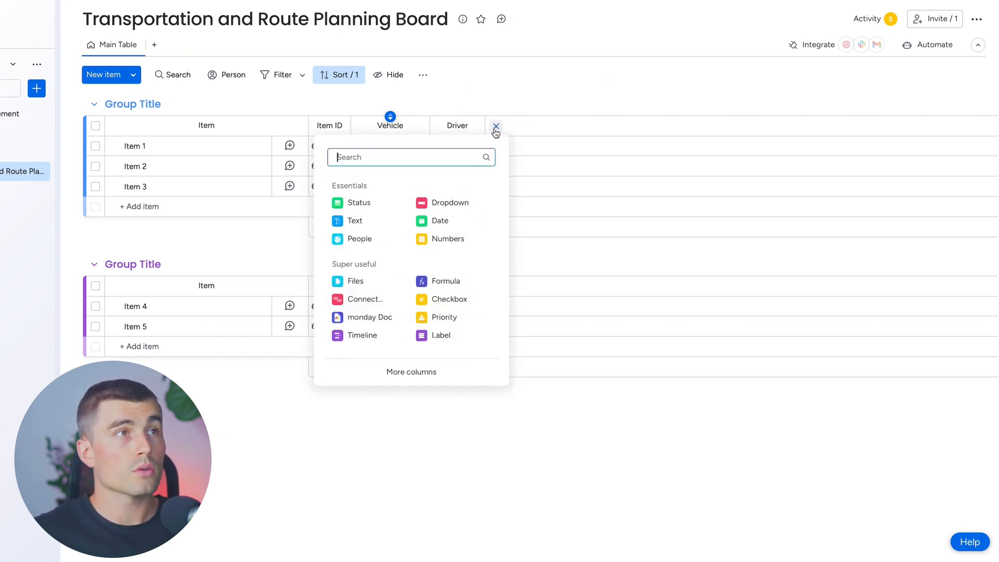
type("Timelin")
type("e")
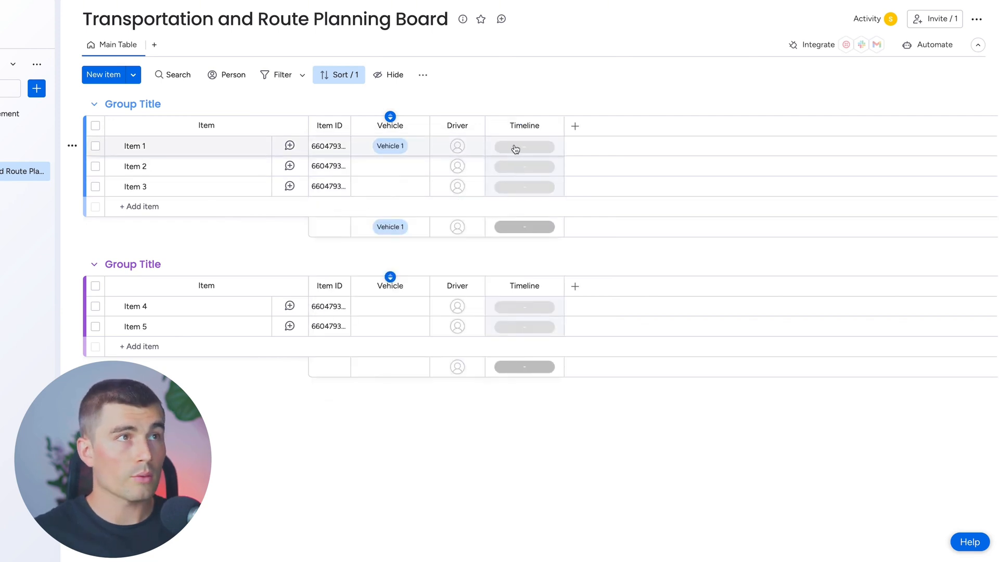
left_click(517, 148)
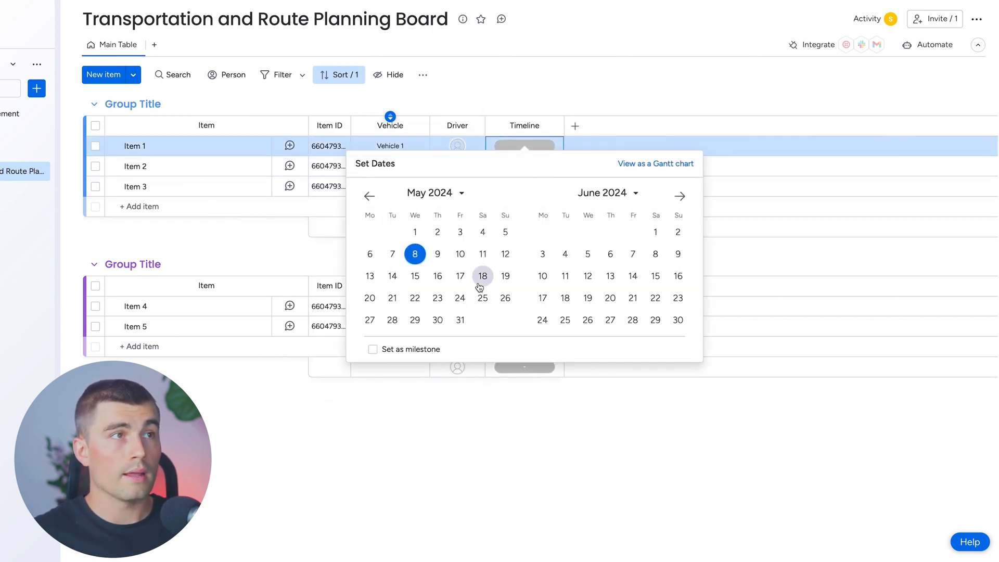
left_click(439, 277)
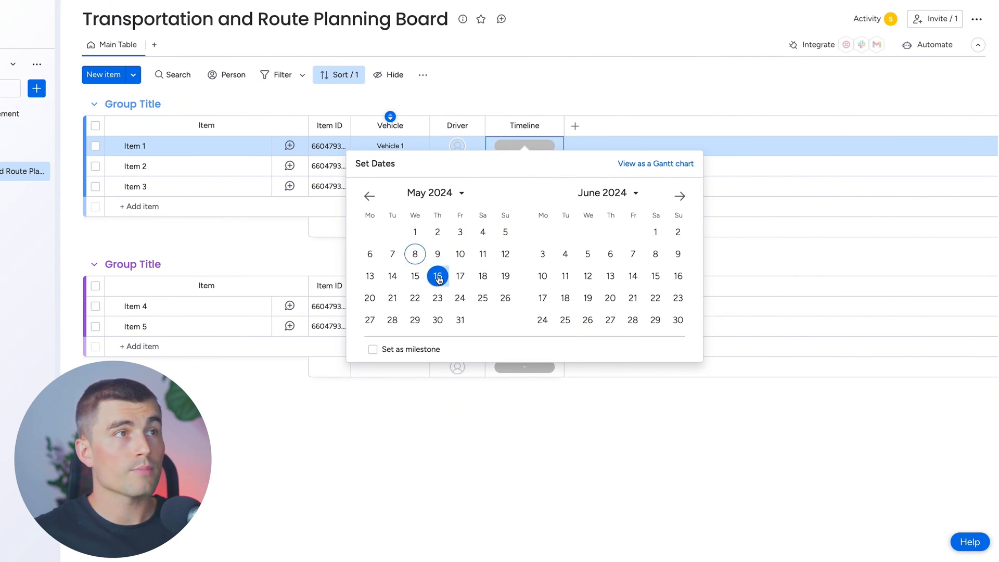
left_click(461, 299)
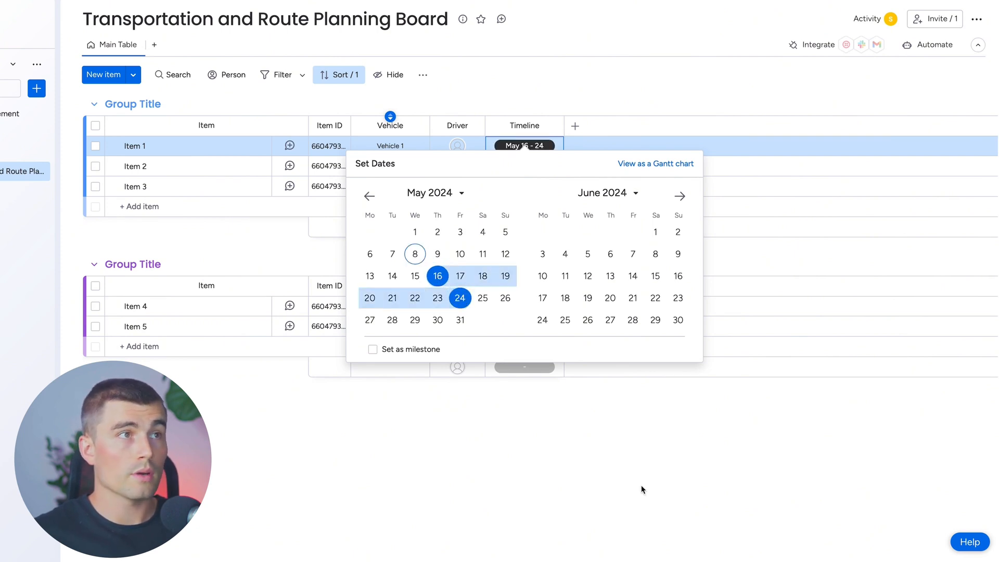
left_click(642, 486)
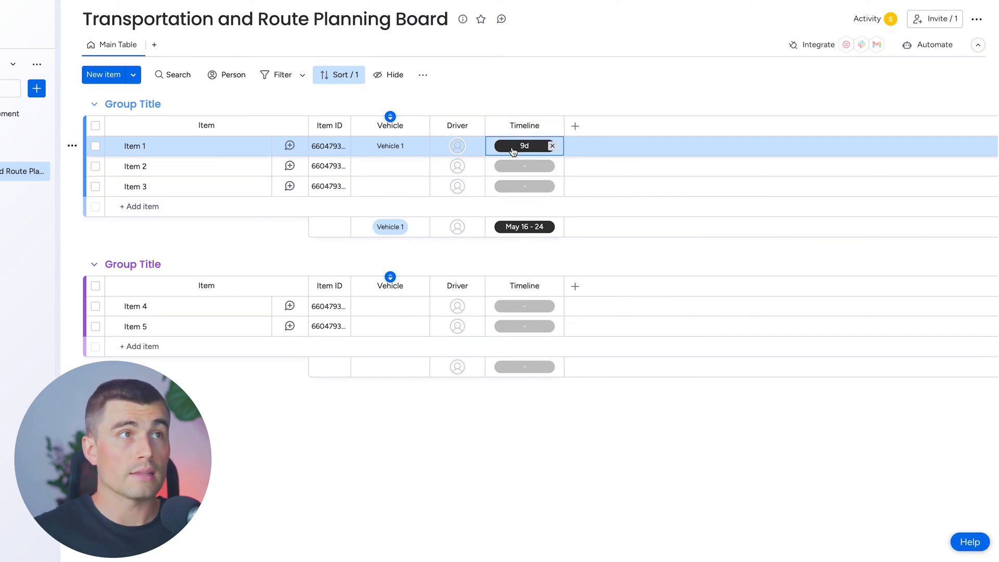
Add a Status column and rename its Working on it and Stuck labels to On Schedule and Delayed
left_click(575, 127)
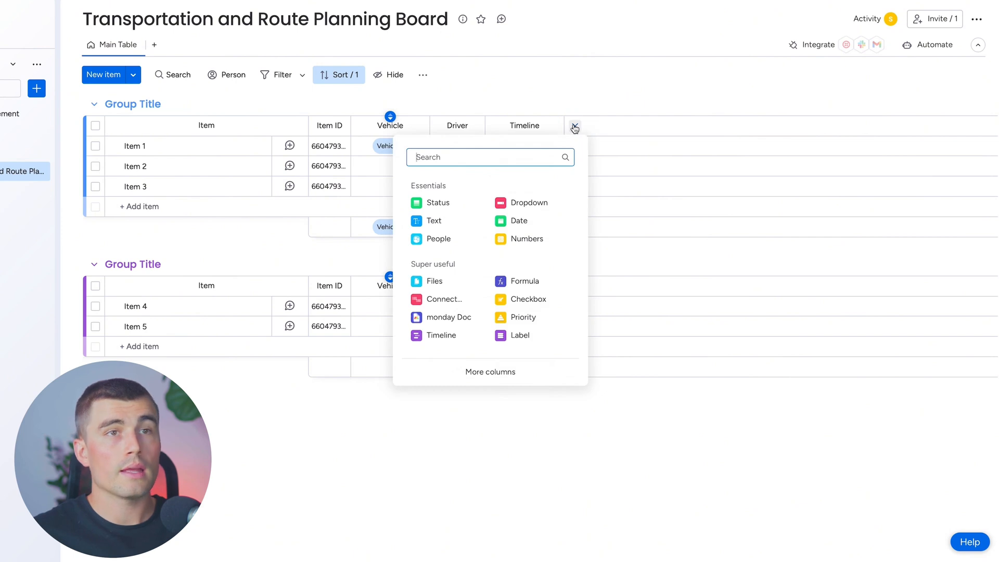
left_click(457, 207)
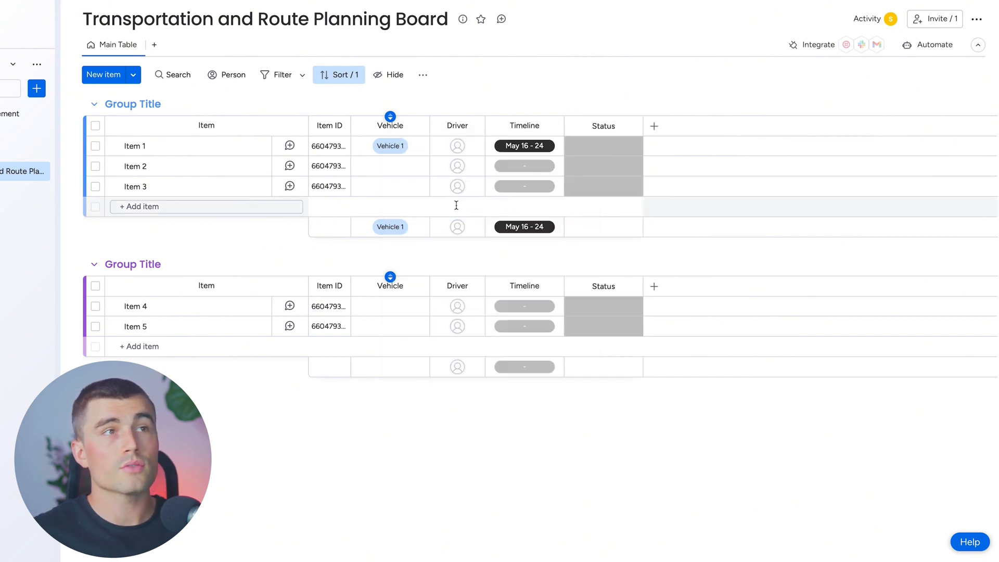
left_click(607, 149)
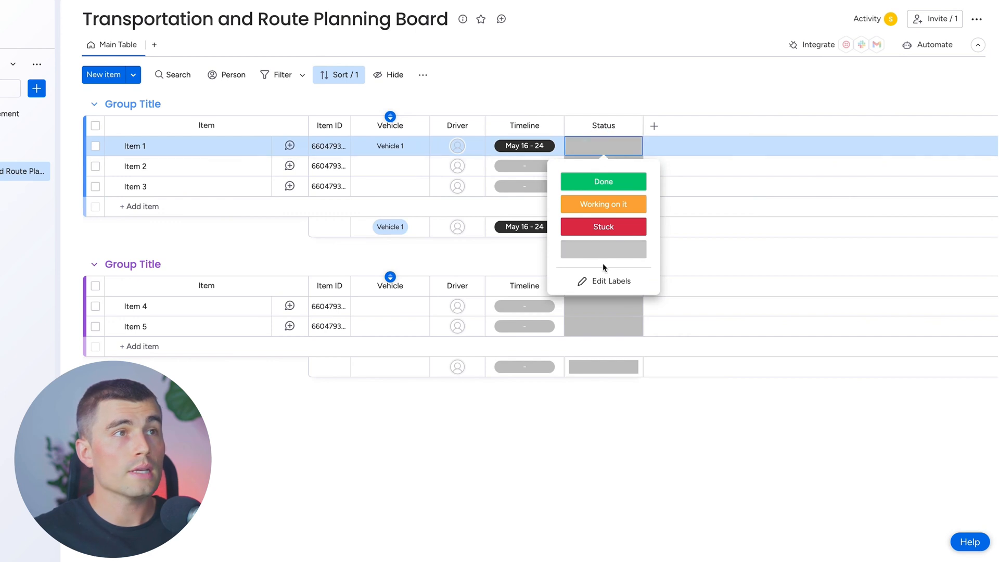
left_click(600, 281)
left_click(627, 202)
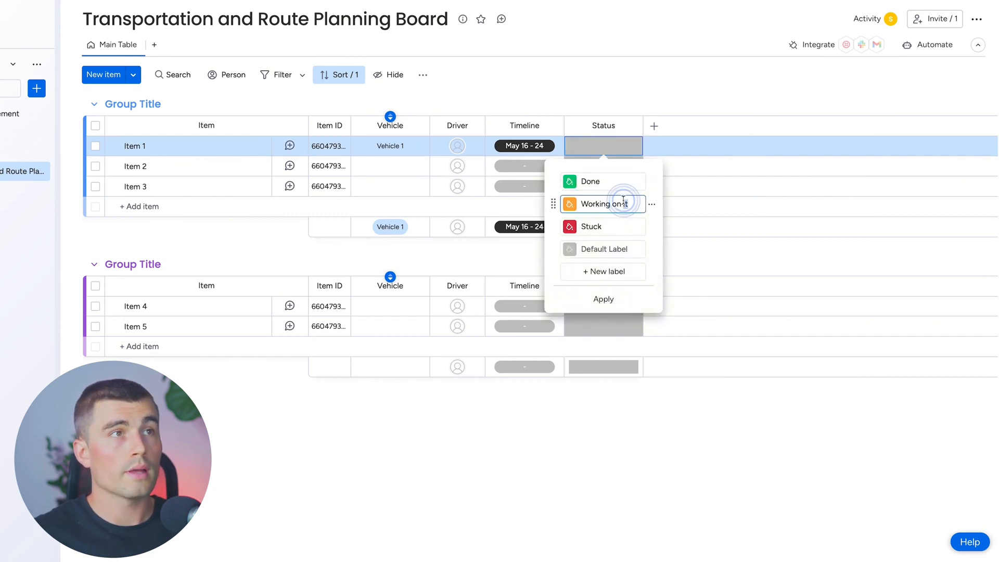
type("On Schefule")
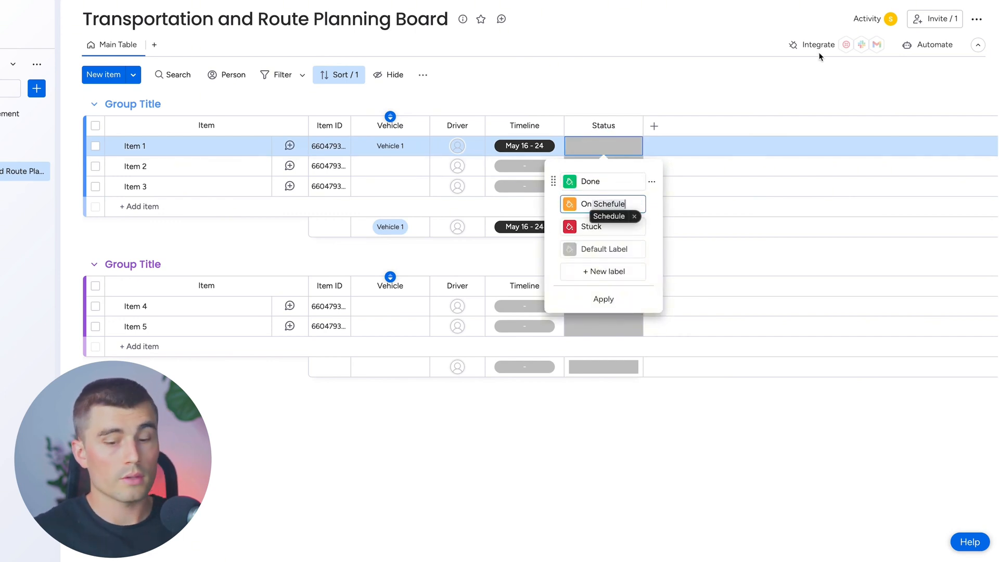
key("Tab")
type("D")
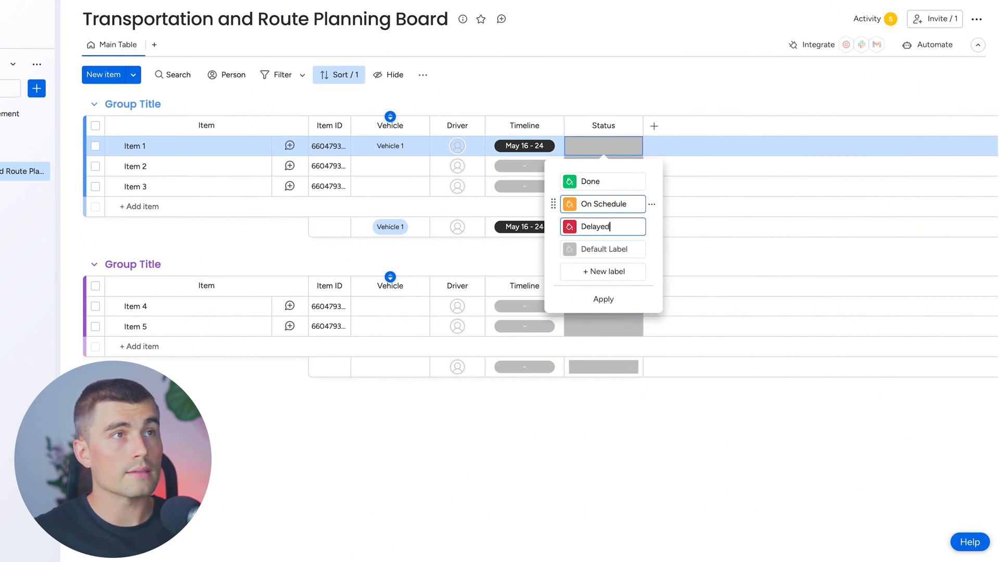
Add a text column named Issues after Status and widen it to about two and a half times its width
left_click(654, 126)
type("te")
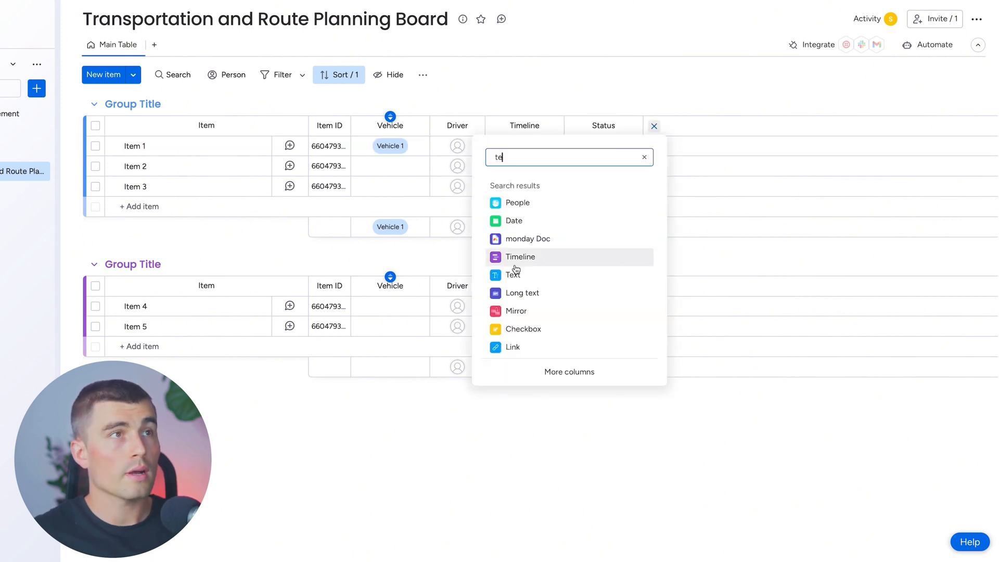
left_click(514, 274)
left_click(679, 129)
key("BackSpace")
type("Issues")
key("Return")
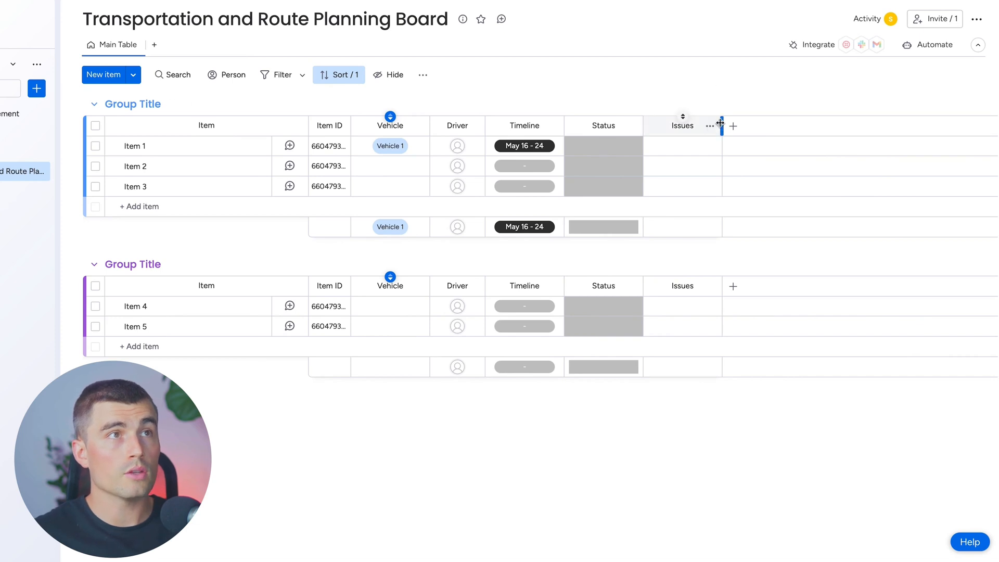
left_click_drag(721, 122, 841, 124)
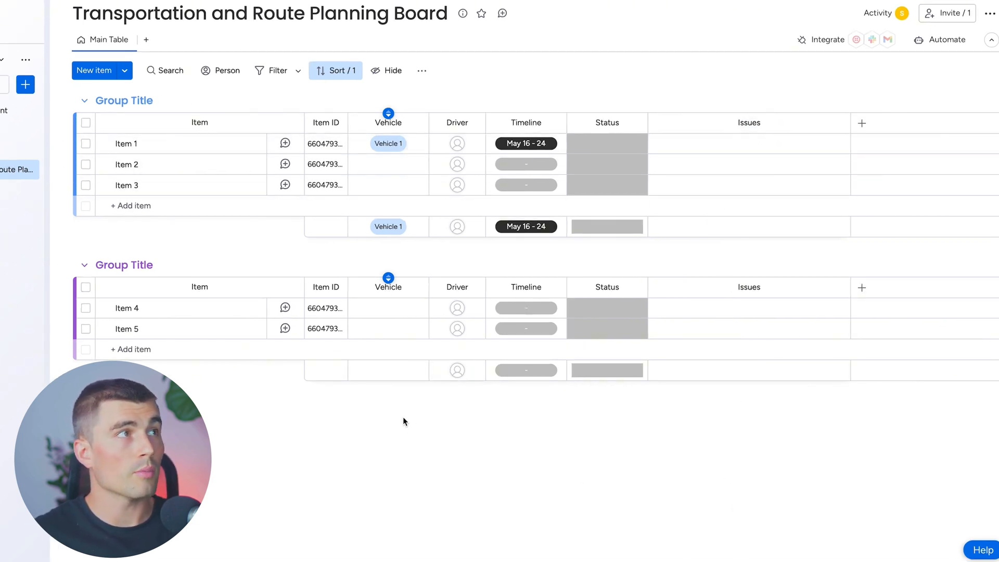
Create a main board named Supplier Relationship Management with the custom item type Supplier, and delete its default columns
left_click(124, 83)
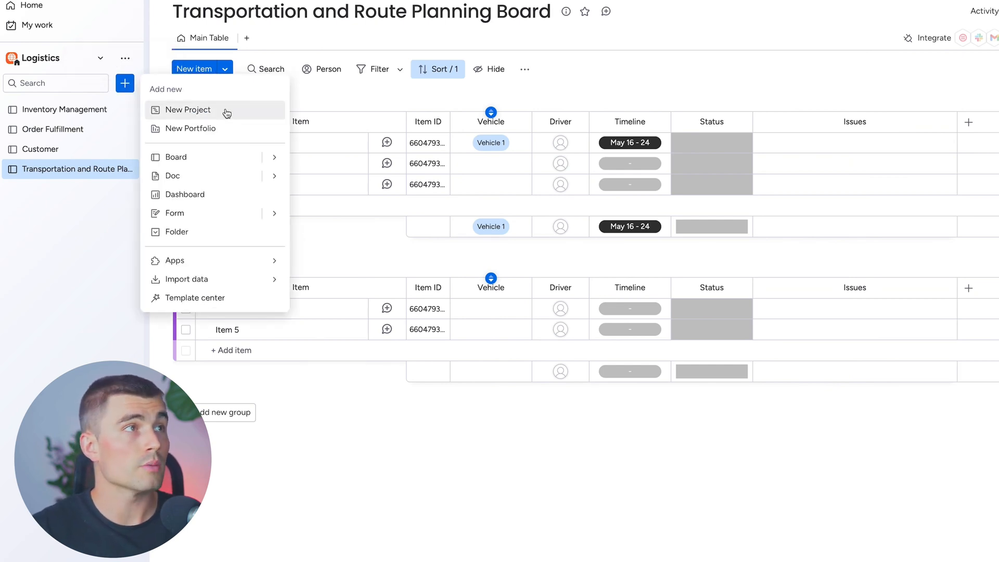
left_click(194, 158)
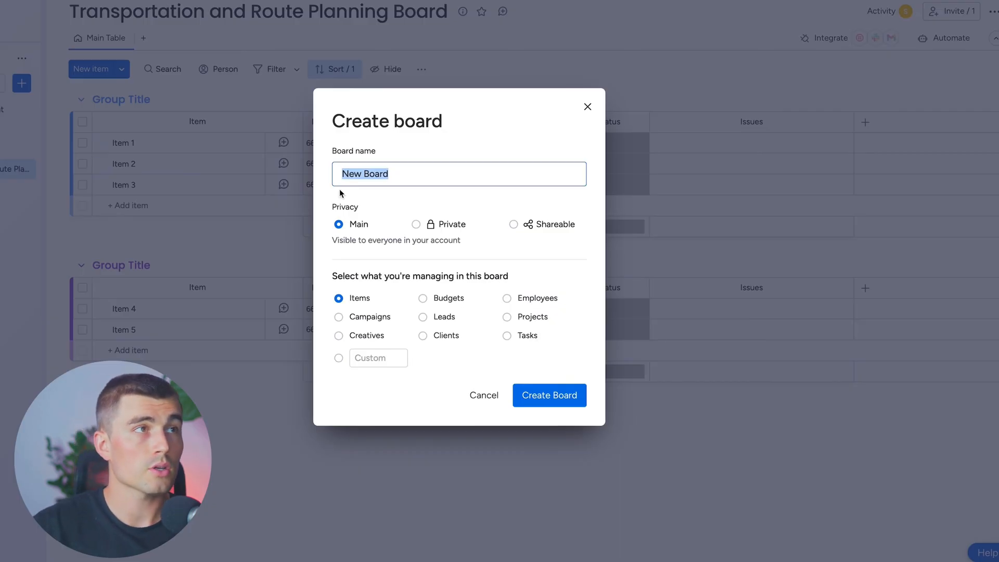
type("Supplier ")
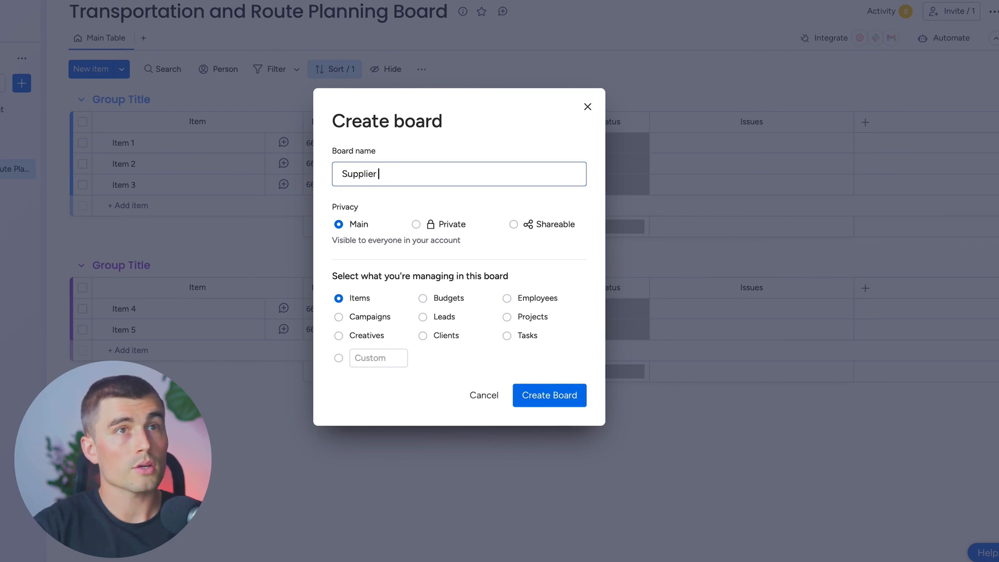
type("Relationship Management")
left_click(379, 356)
type("Suppliers")
key("Return")
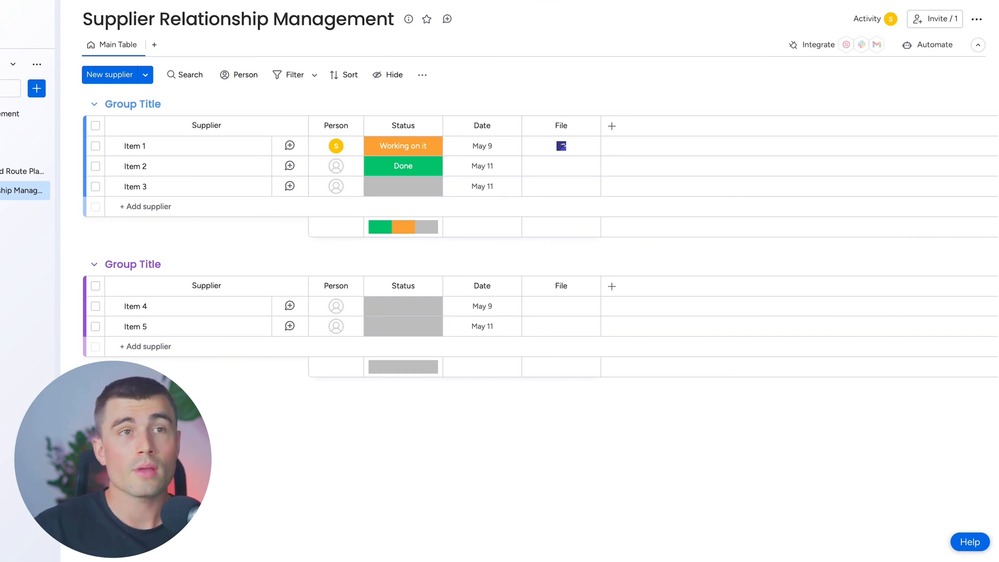
left_click(375, 125)
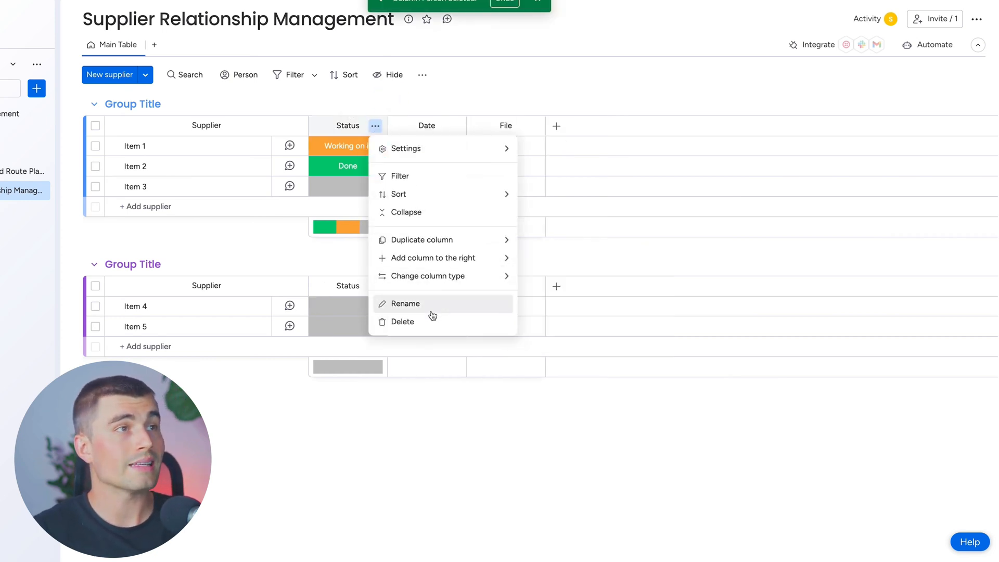
left_click(428, 303)
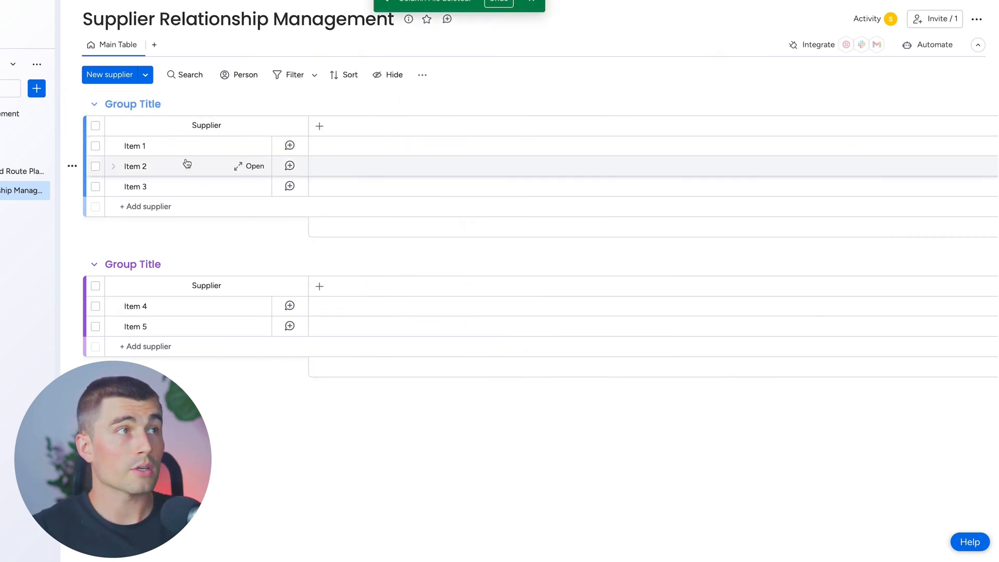
Add Phone, Email and Address columns to the Supplier Relationship Management board
left_click(318, 128)
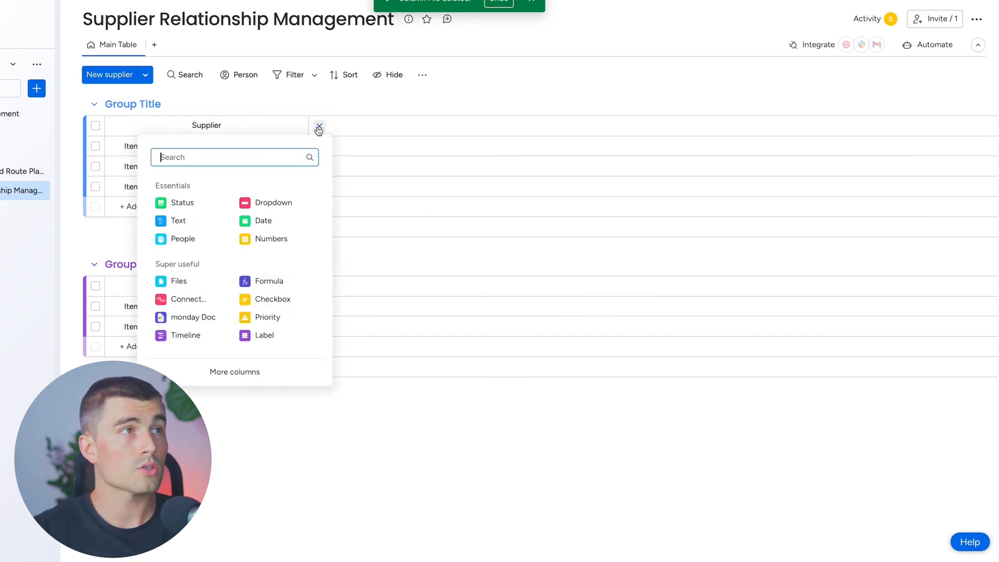
type("phone")
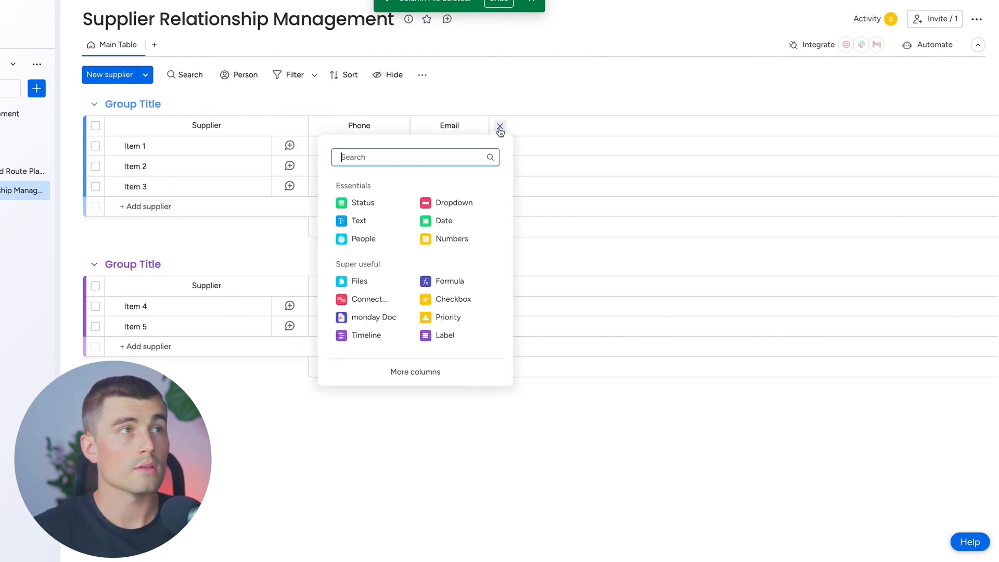
type("Address")
key("Return")
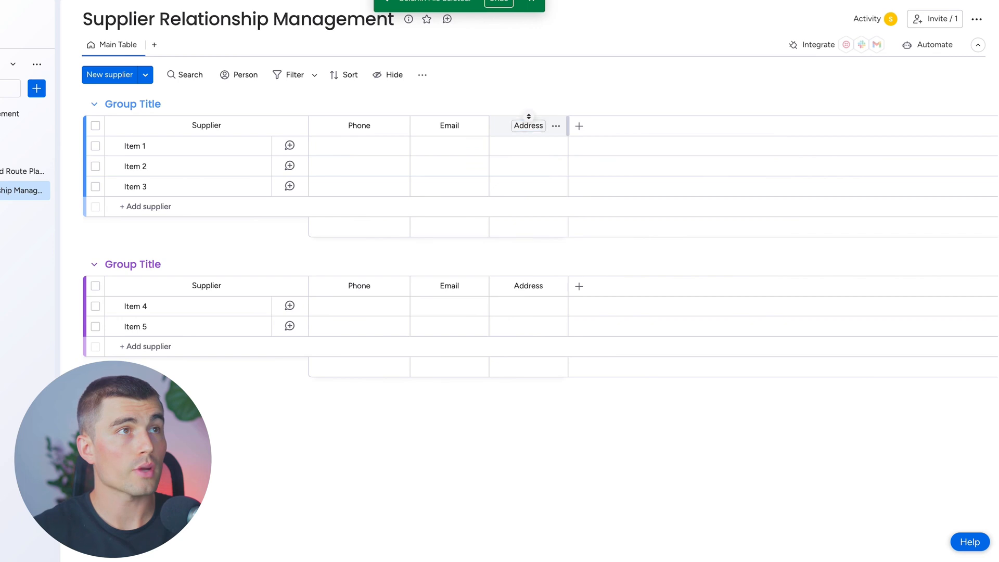
Add a Date column named Contract Expiry after the Address column
left_click(522, 220)
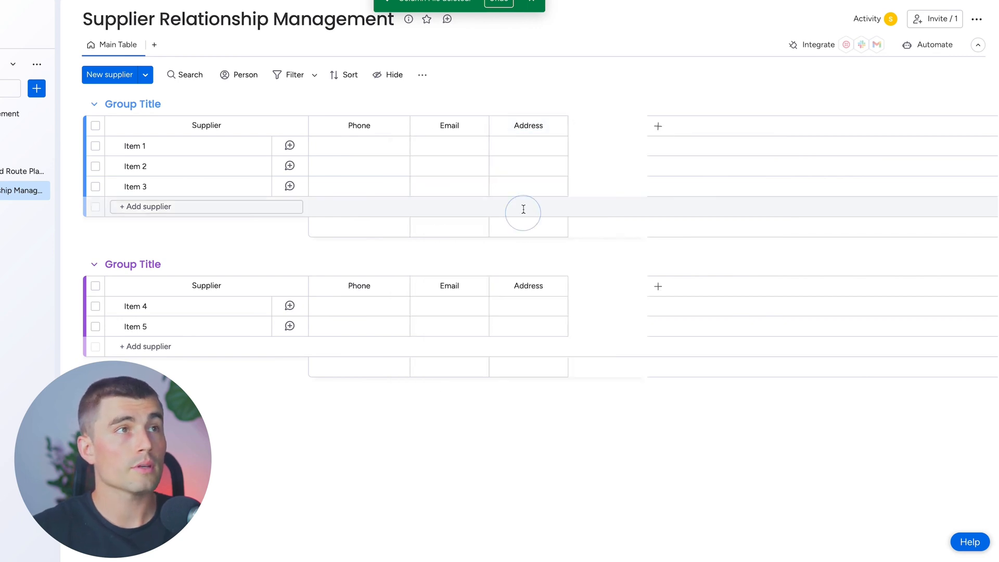
type("Contract Expiry")
key("Return")
Add a Status column named Performance Rating after Contract Expiry
left_click(658, 126)
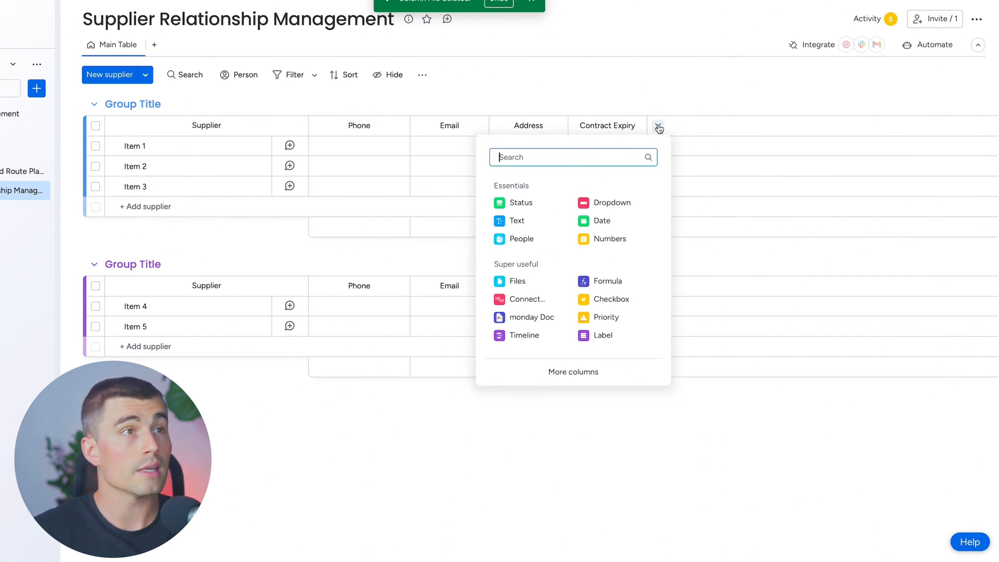
left_click(530, 203)
type("Performance Rating")
key("Return")
Rename the Performance Rating labels to Great, Good and Fair, with Item 1 rated Great
left_click(680, 143)
left_click(685, 182)
left_click(691, 149)
left_click(687, 281)
double_click(675, 182)
type("Great")
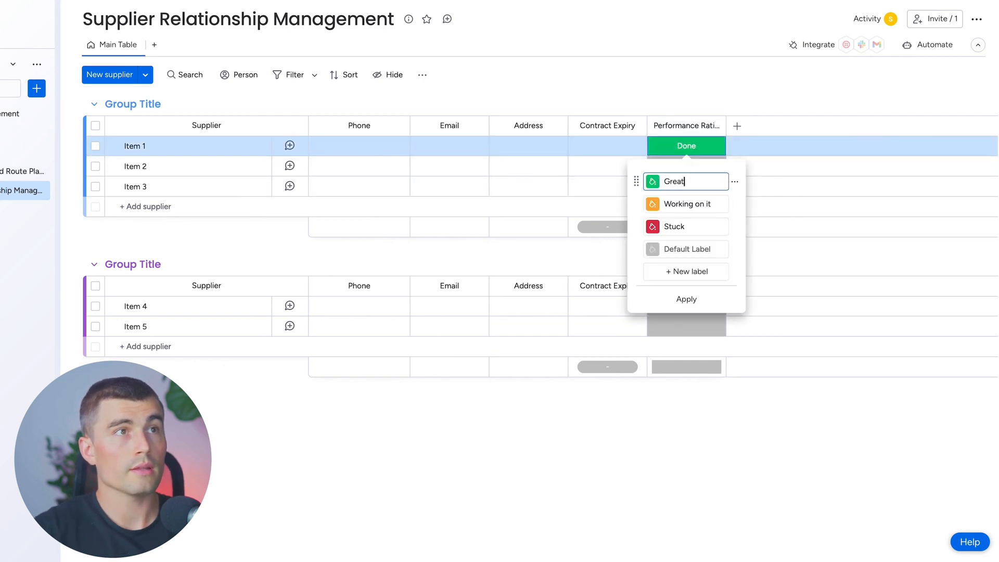
key("Tab")
type("Good")
key("Tab")
type("Fair")
left_click(686, 299)
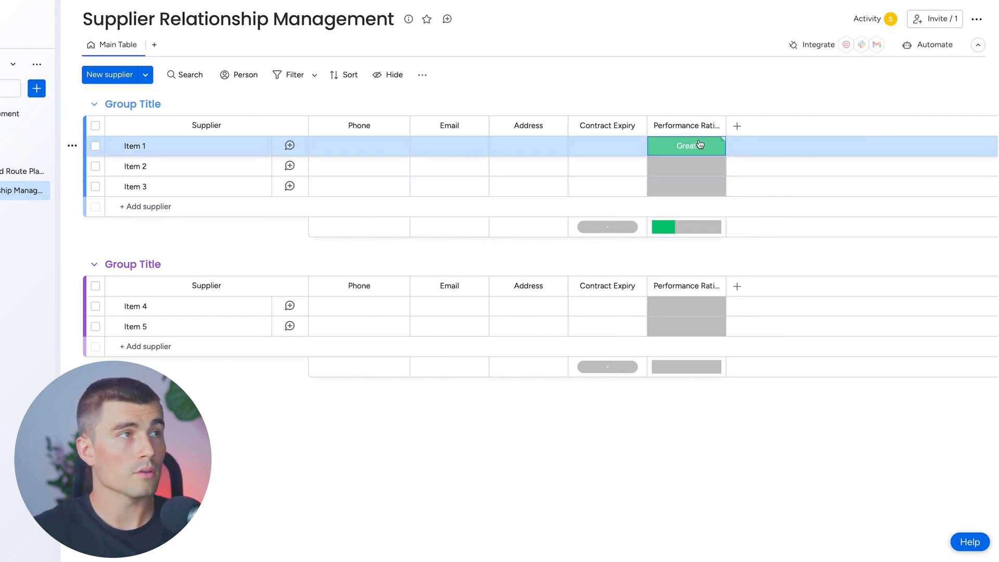
left_click(476, 427)
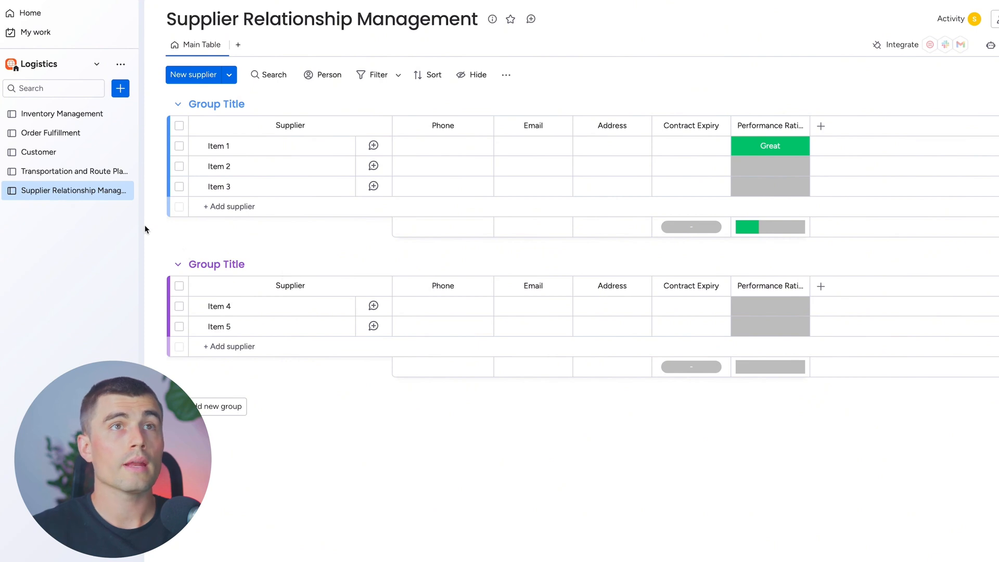
Create a main board named Customer Service for managing items in the Logistics workspace
left_click(120, 87)
left_click(222, 164)
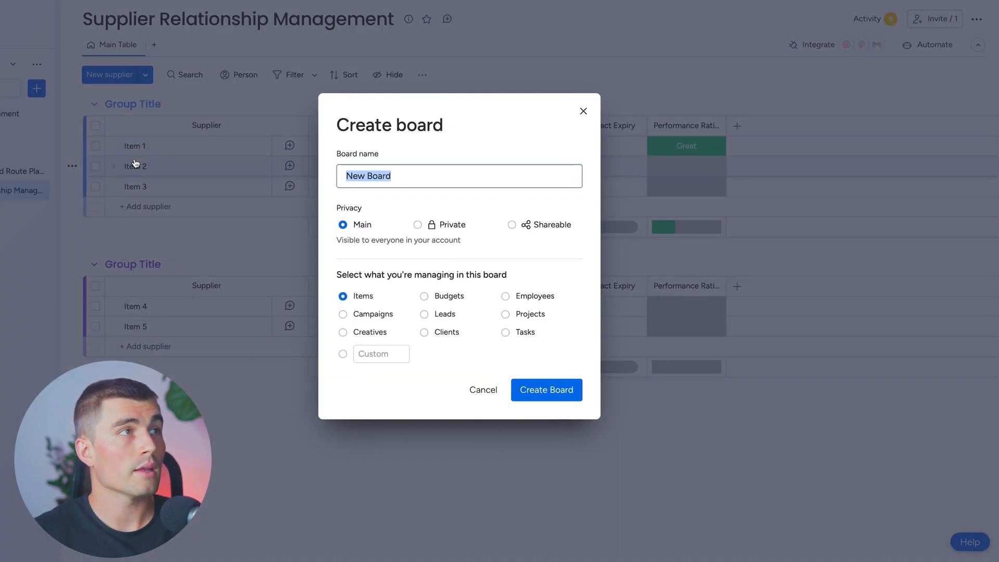
type("Customer Service")
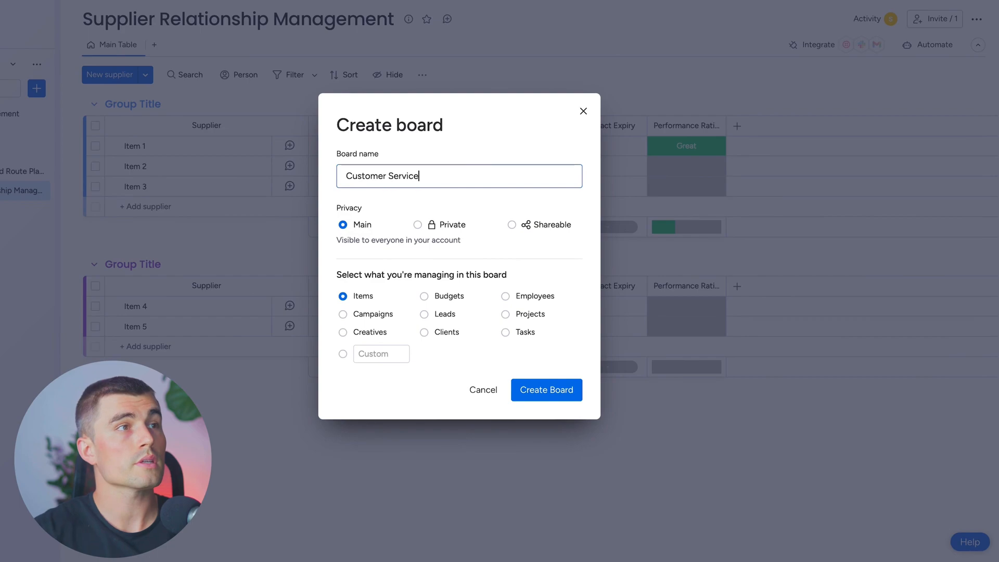
left_click(512, 389)
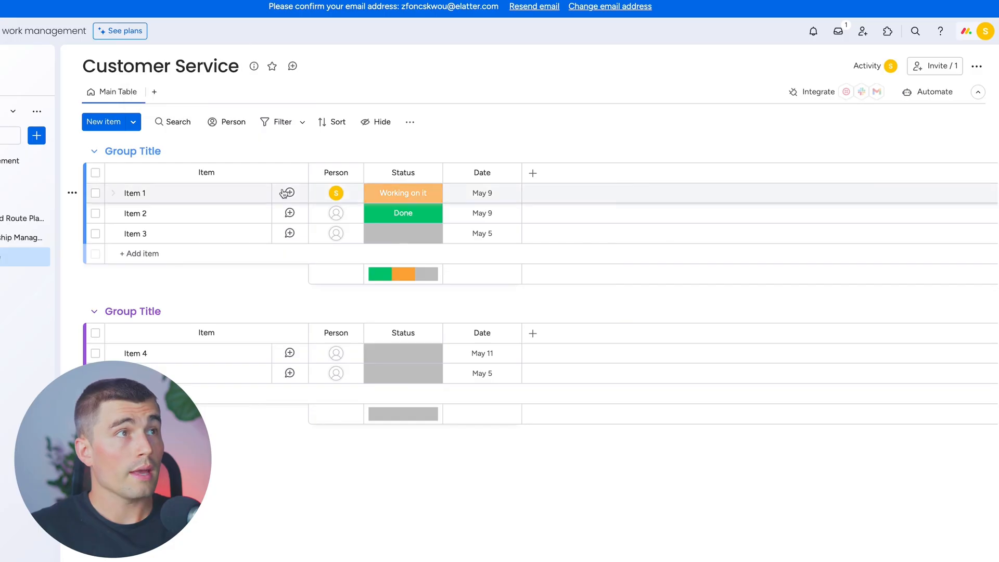
Delete the default columns from the Customer Service board, leaving only the Item column
left_click(352, 172)
left_click(378, 370)
left_click(593, 83)
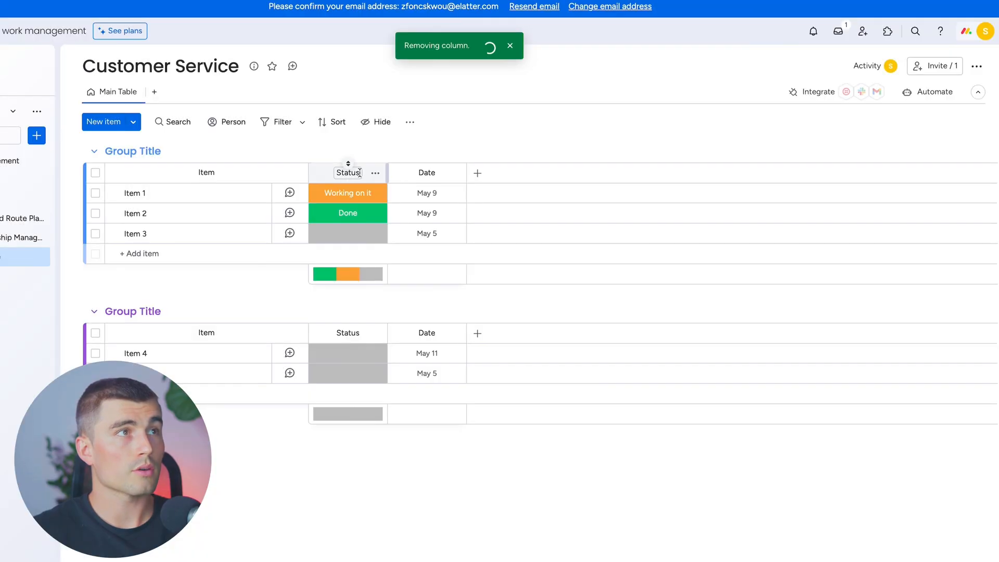
left_click(376, 174)
left_click(437, 368)
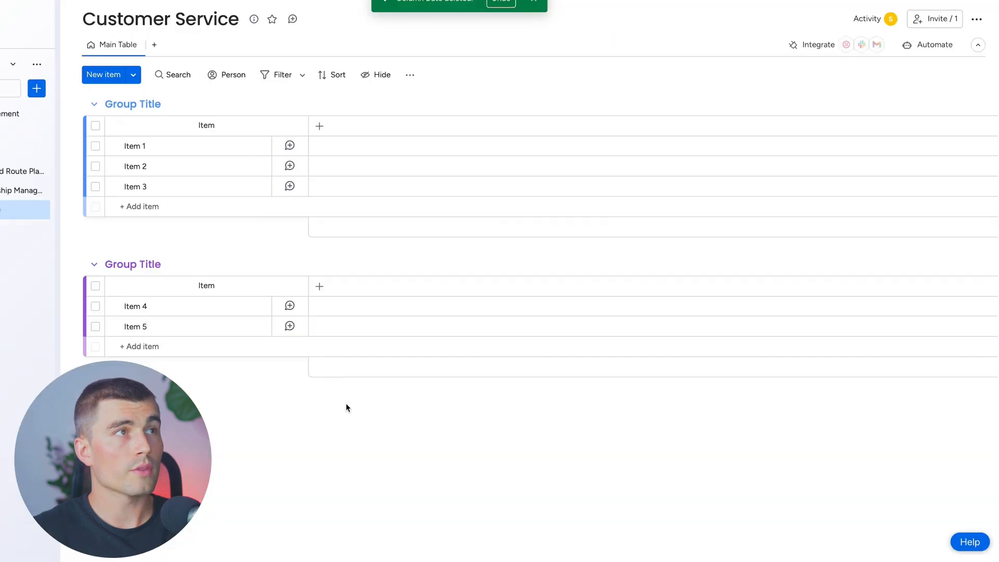
Add an Item ID column to the Customer Service board
left_click(320, 125)
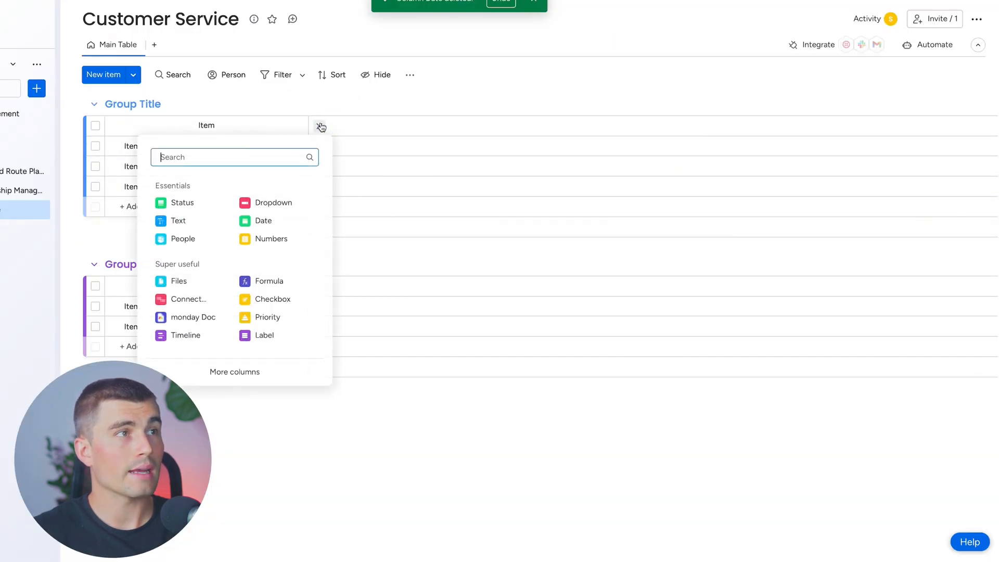
type("id")
left_click(189, 222)
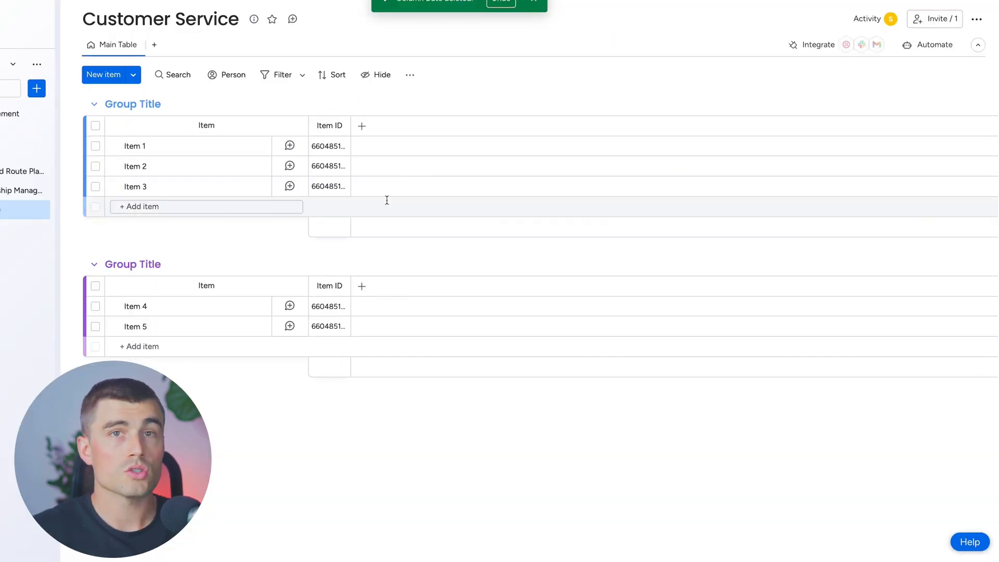
Add a Text column named Customer Name after Item ID on the Customer Service board
left_click(362, 128)
type("Text")
left_click(250, 217)
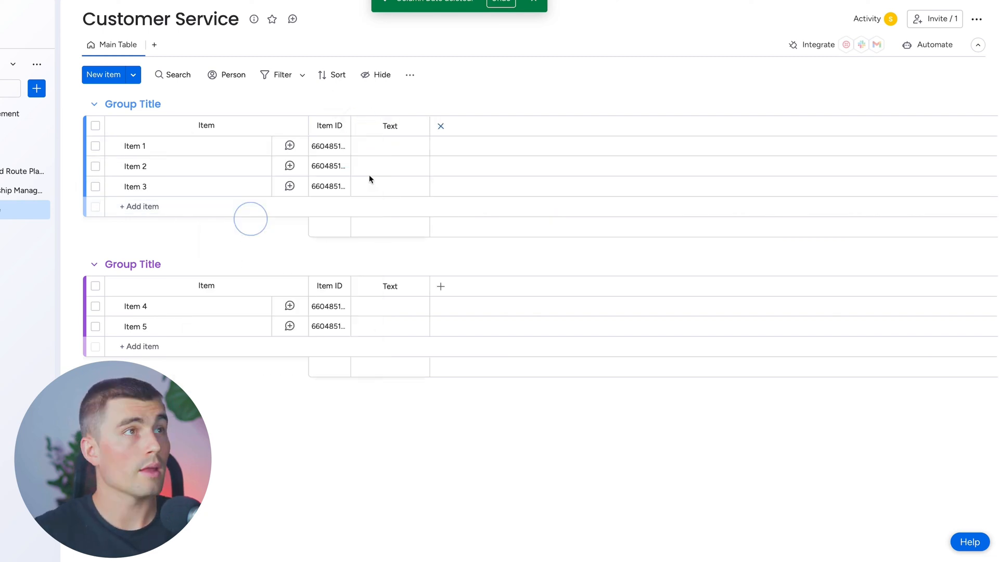
left_click(391, 127)
type("Customer Name")
Add a Long text column named Issue Description after Customer Name on the Customer Service board
left_click(441, 126)
type("l")
left_click(299, 295)
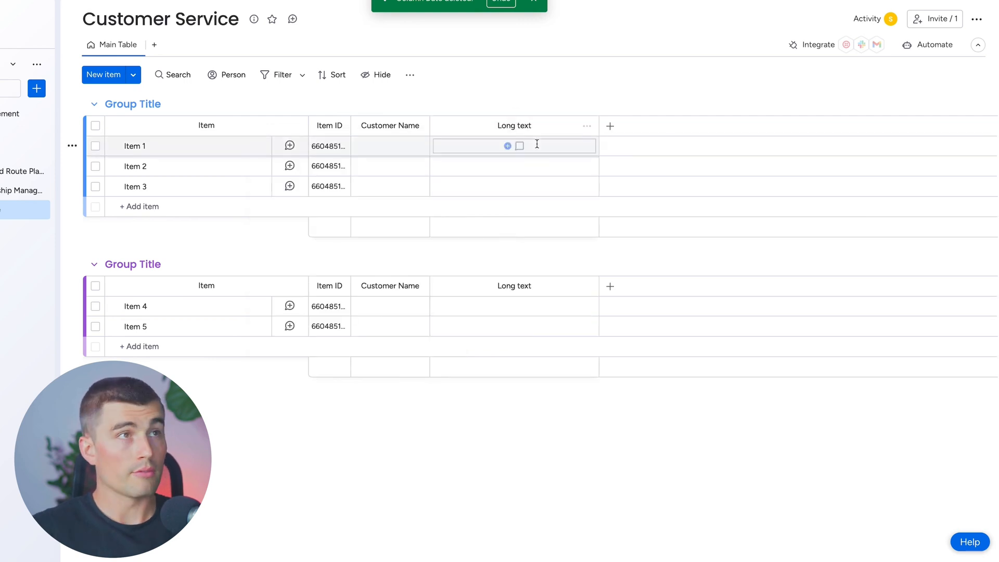
left_click(515, 126)
type("Issue Description")
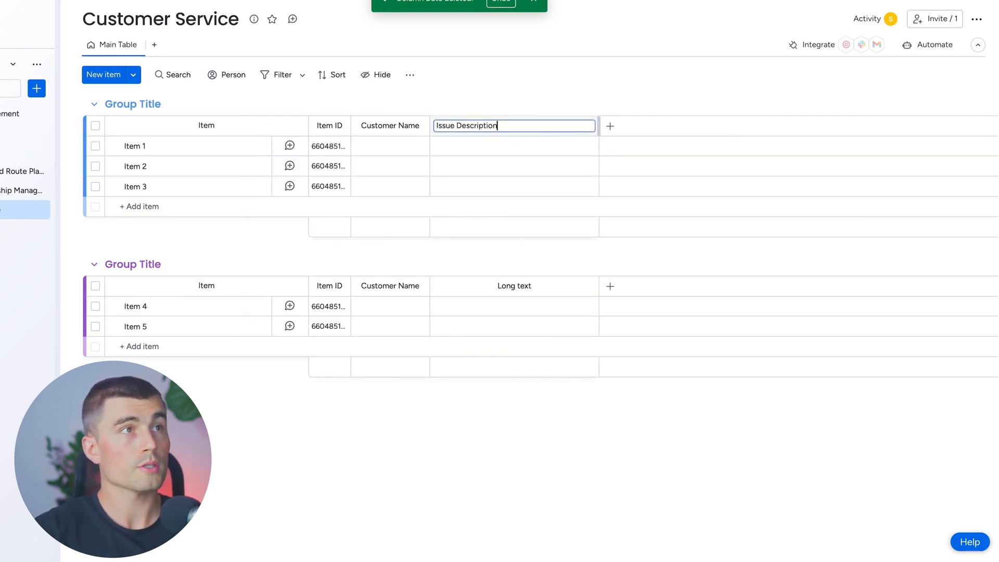
Add a Priority column and a Status column named Resolution Status after Issue Description
left_click(610, 126)
left_click(552, 312)
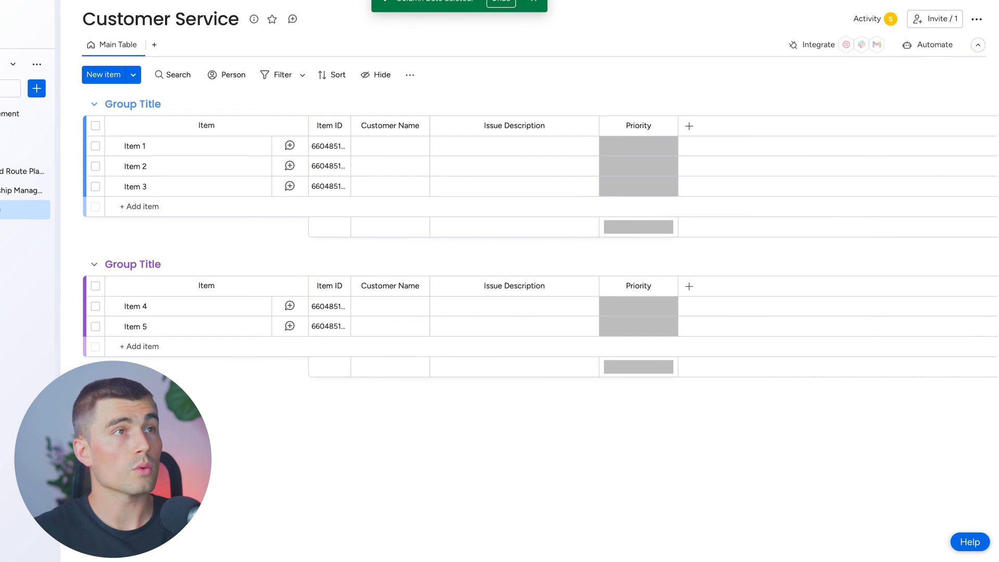
left_click(690, 126)
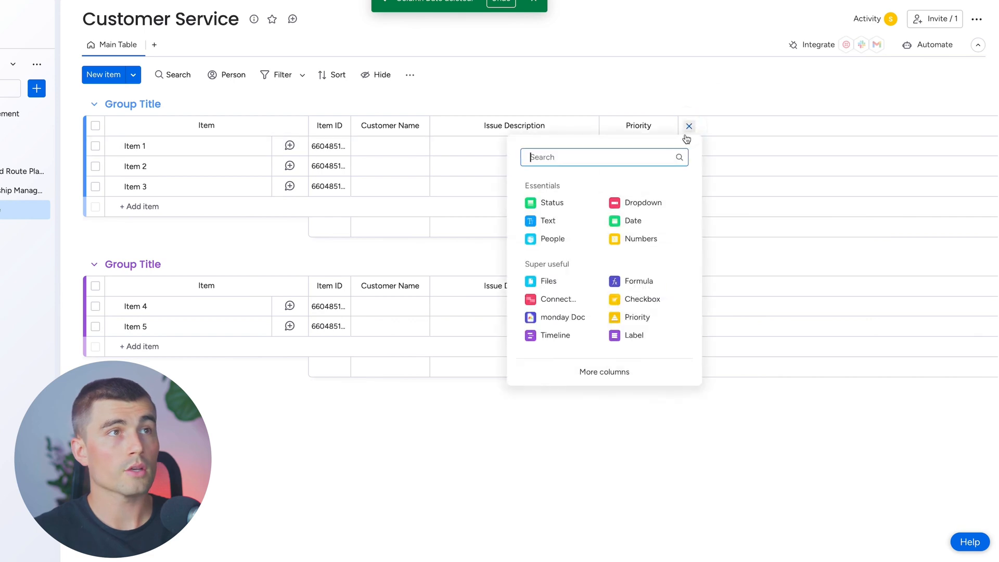
left_click(553, 203)
type("Resolution")
key("Return")
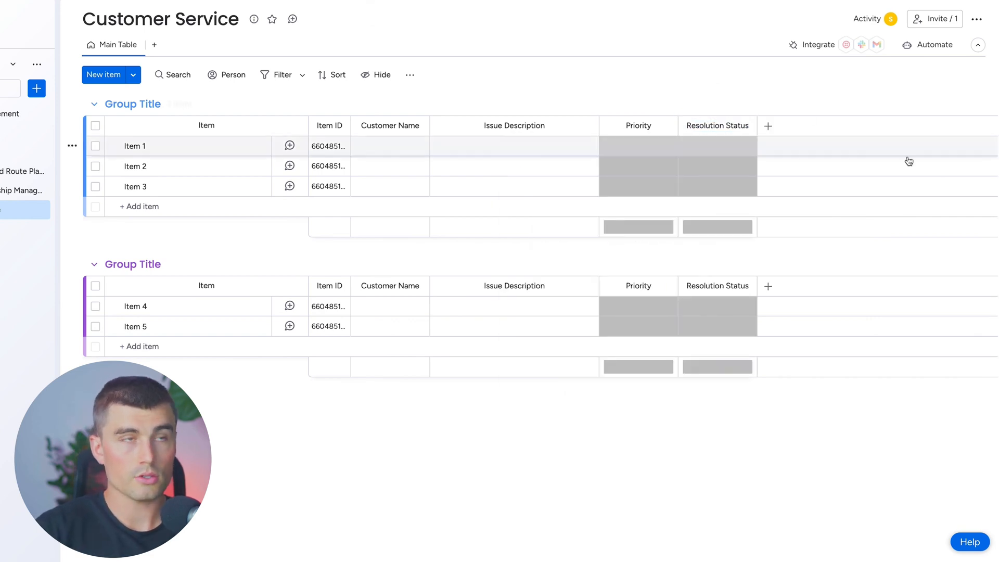
Add a People column named Assigned To after Resolution Status and widen it to show its full title
left_click(768, 126)
left_click(645, 238)
left_click(784, 126)
type("Assigned To")
key("Return")
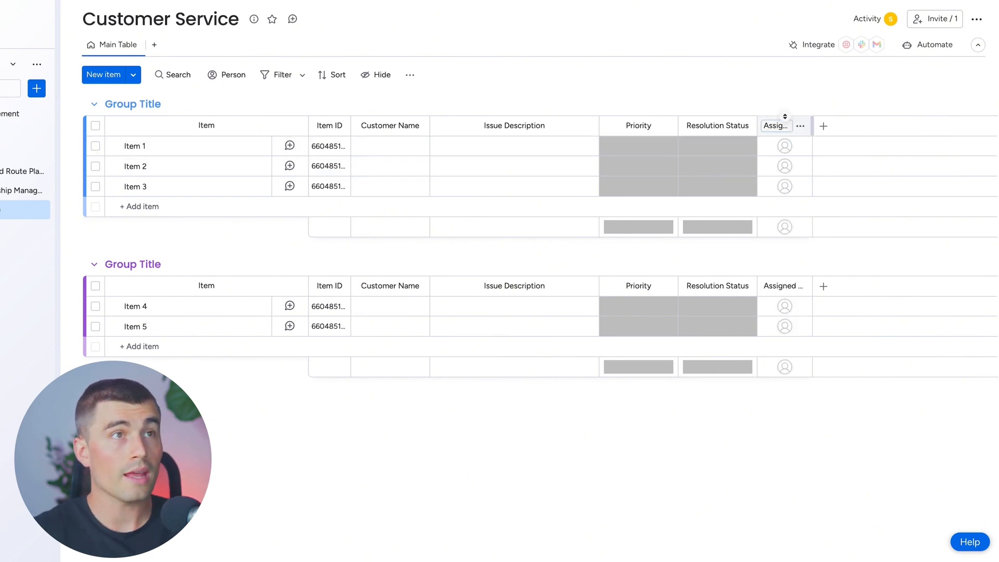
left_click_drag(812, 126, 865, 126)
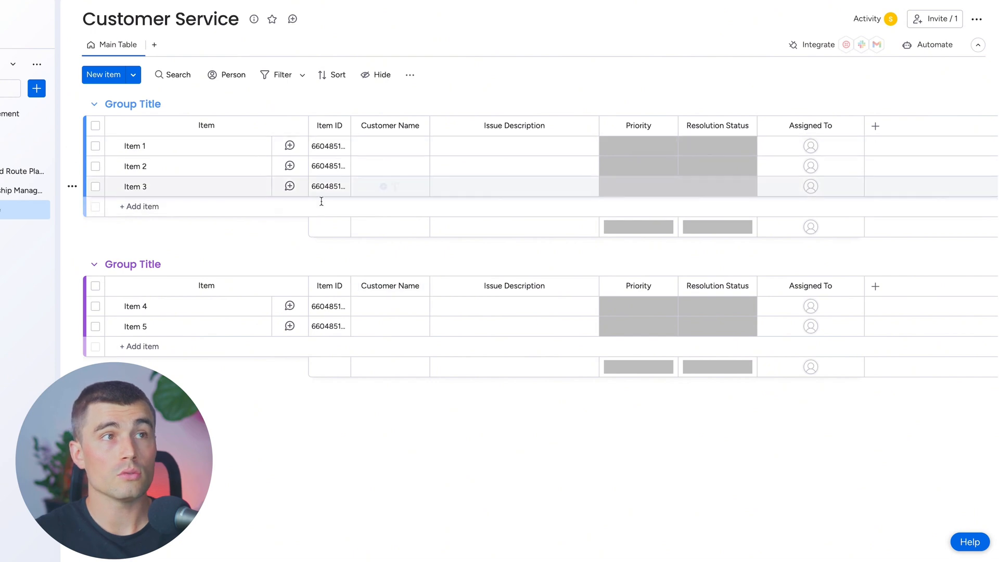
Delete all the default items from both groups on the Customer Service board
left_click(95, 125)
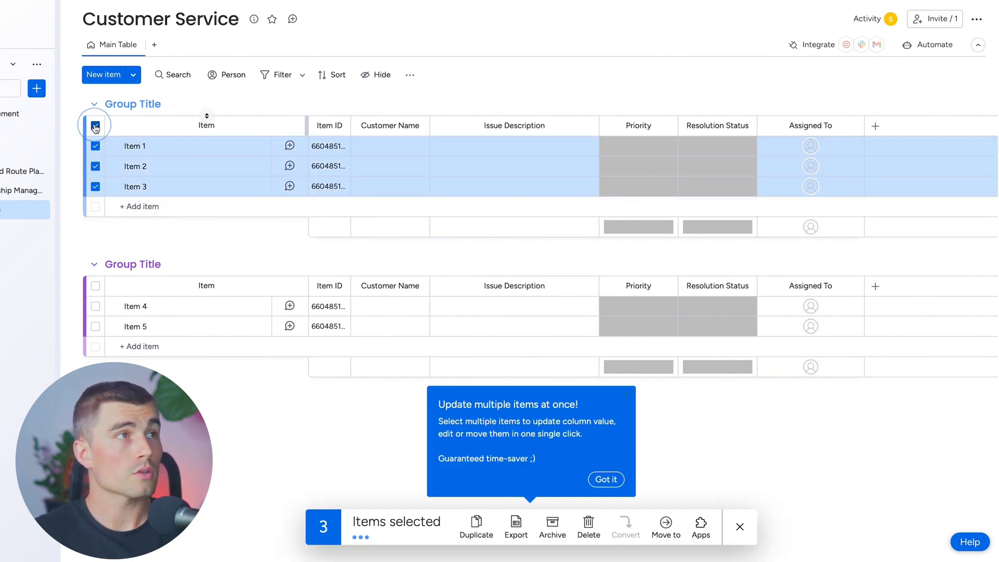
left_click(95, 286)
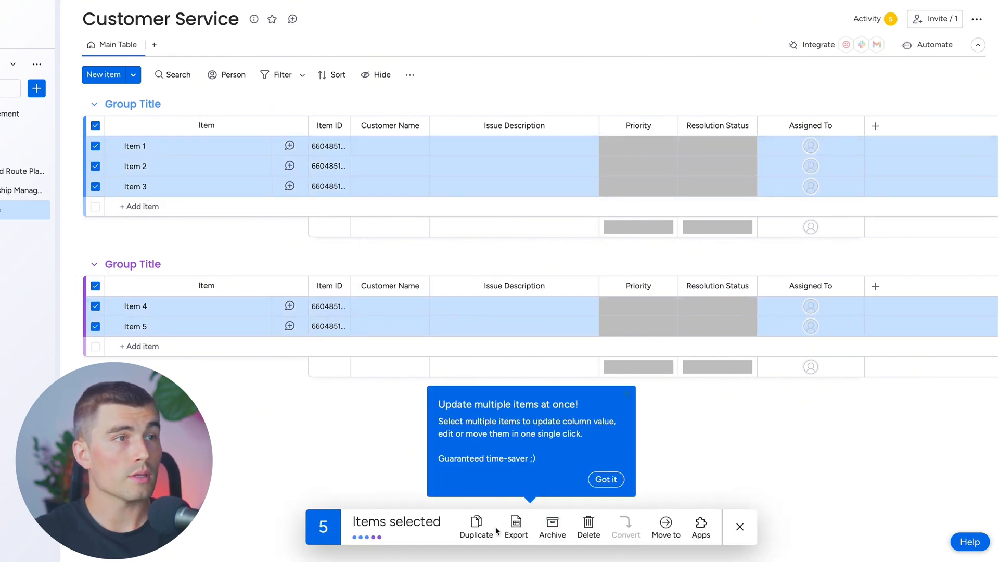
left_click(589, 526)
left_click(578, 281)
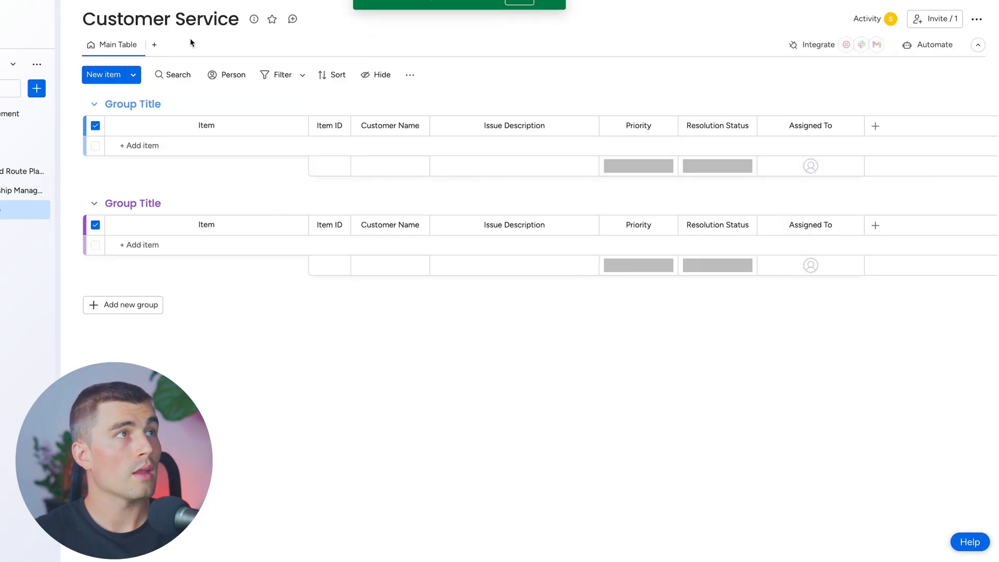
Add a Form view to the Customer Service board and start creating its first form
left_click(156, 47)
left_click(224, 199)
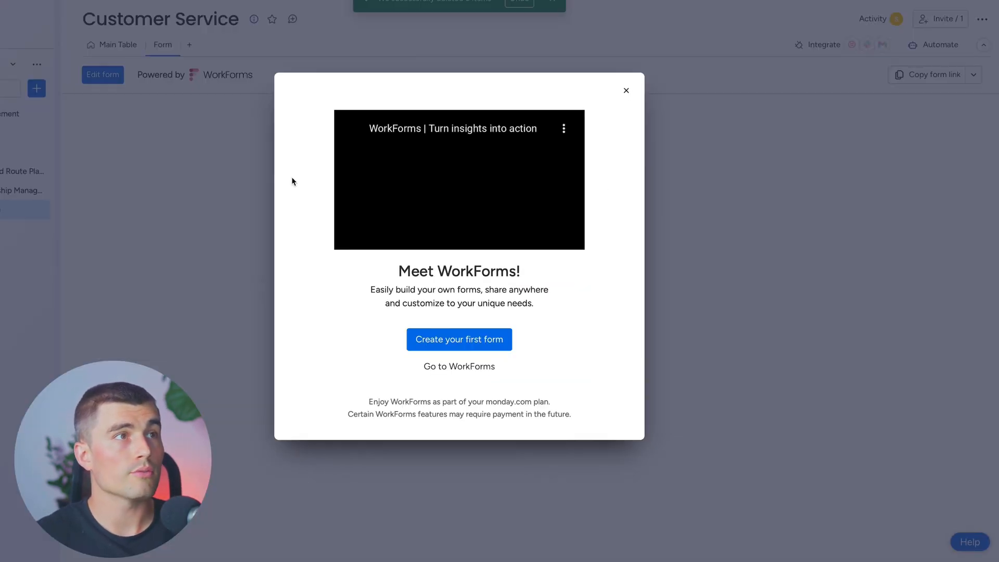
left_click(446, 342)
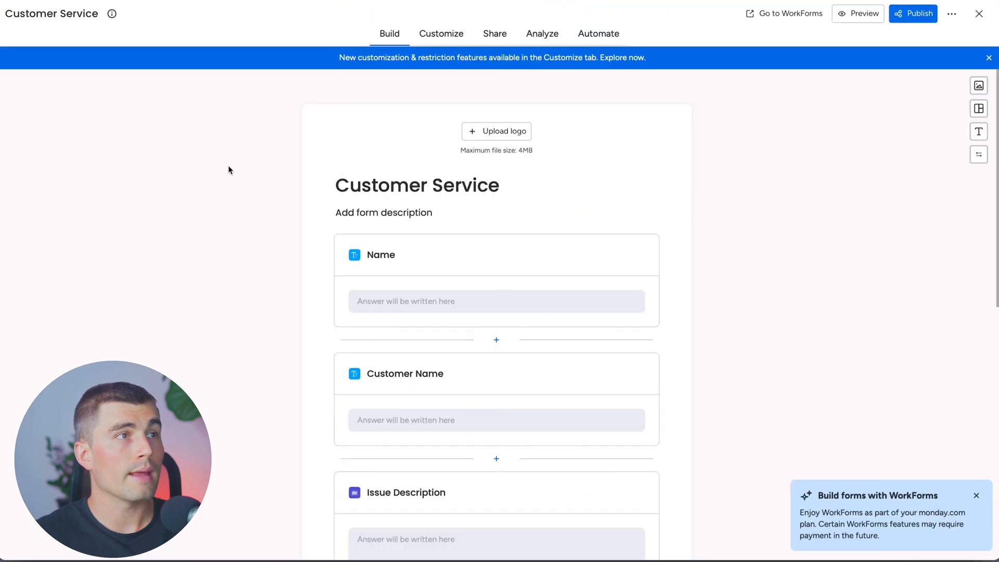
Hide the form's Name, Priority and Resolution Status questions and restrict the form to account members
left_click(562, 217)
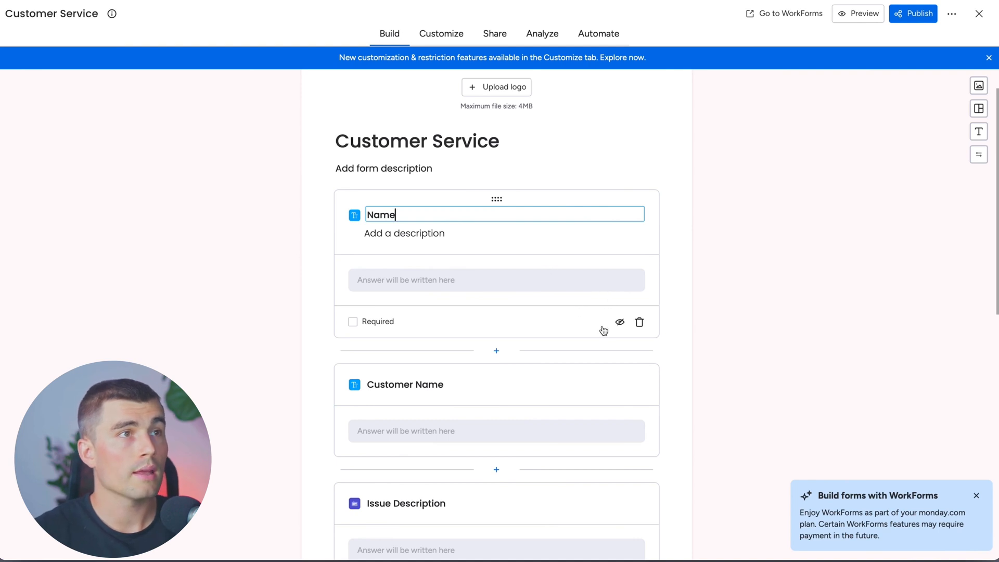
left_click(620, 324)
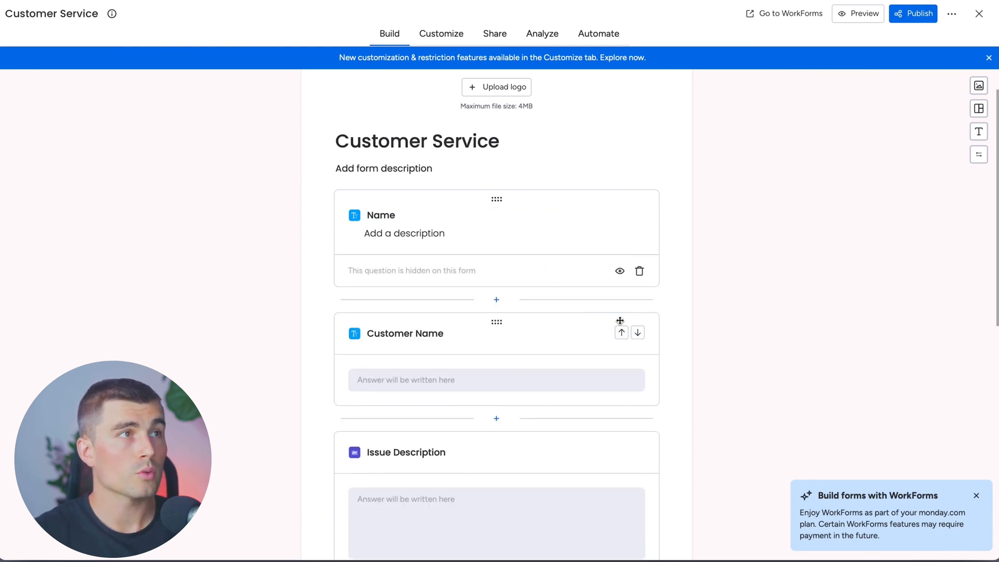
scroll(448, 323, "down", 1)
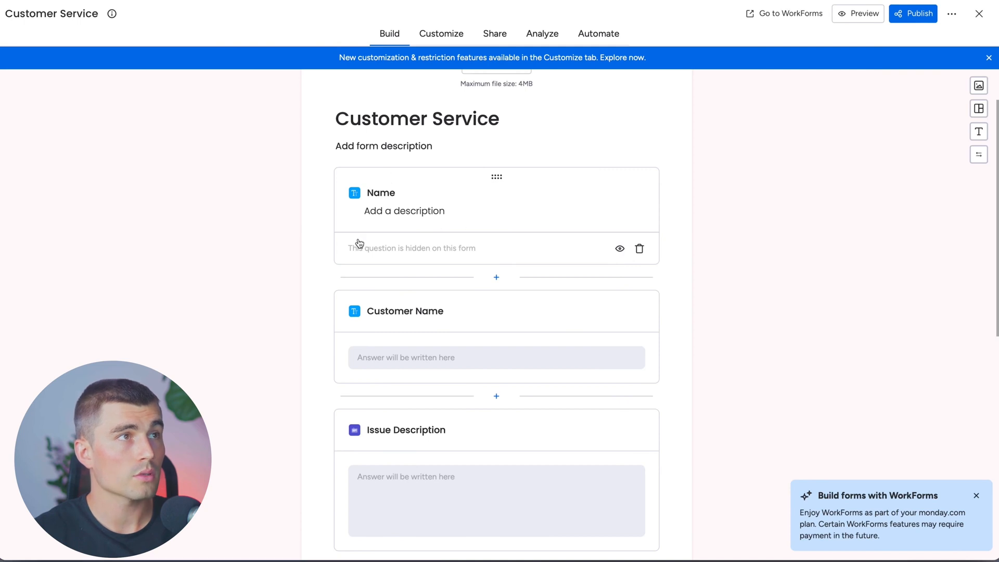
scroll(254, 245, "down", 3)
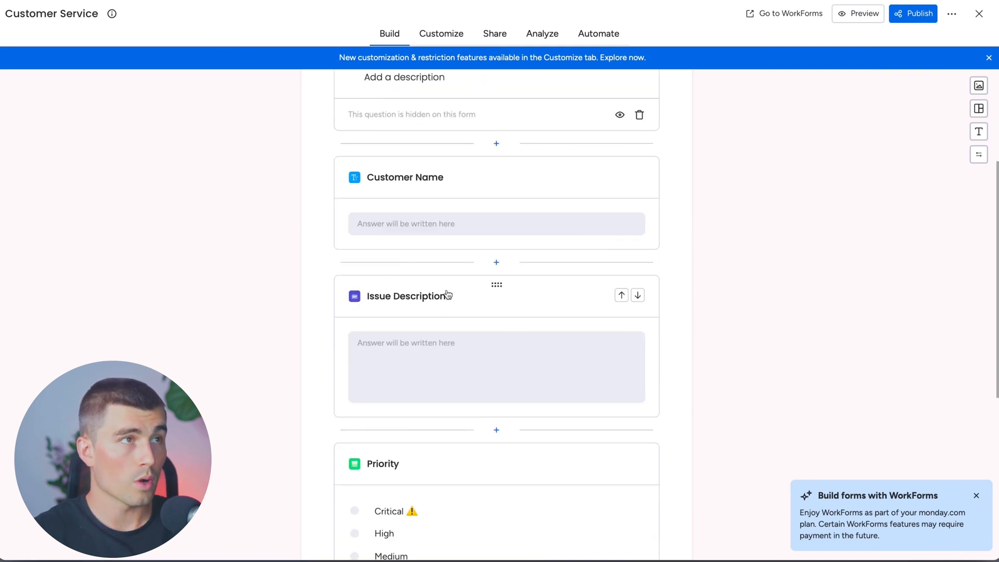
scroll(457, 318, "down", 3)
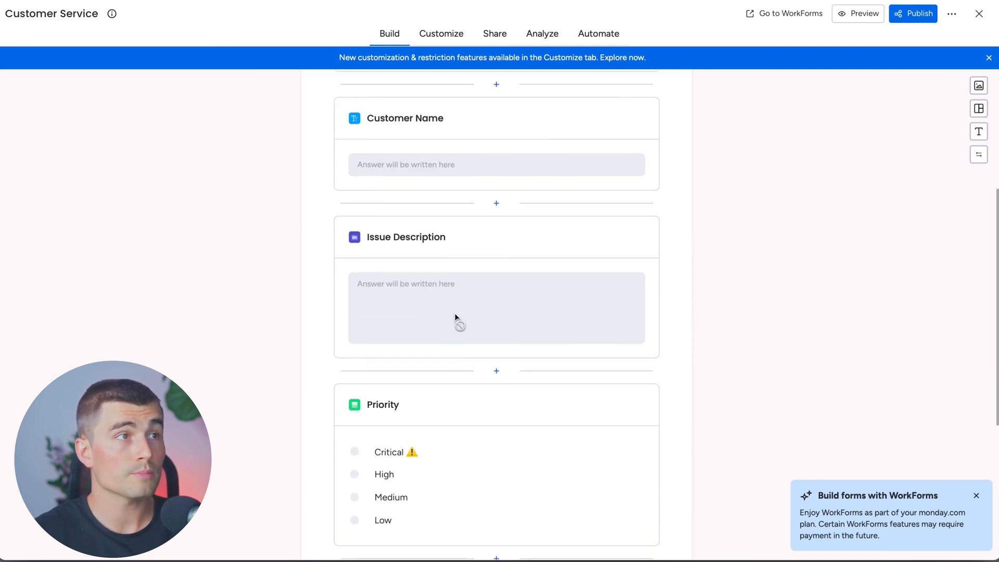
left_click(524, 355)
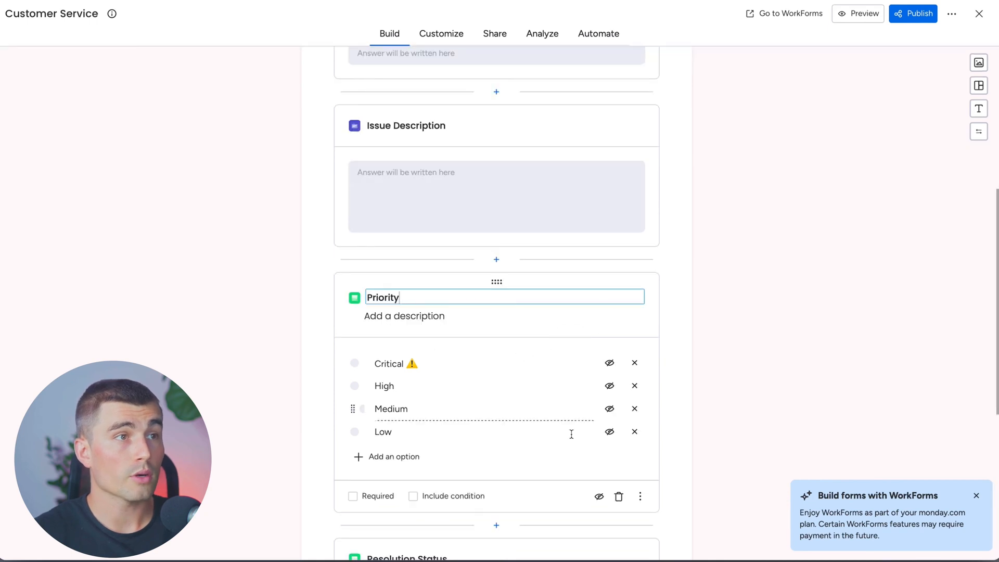
left_click(599, 499)
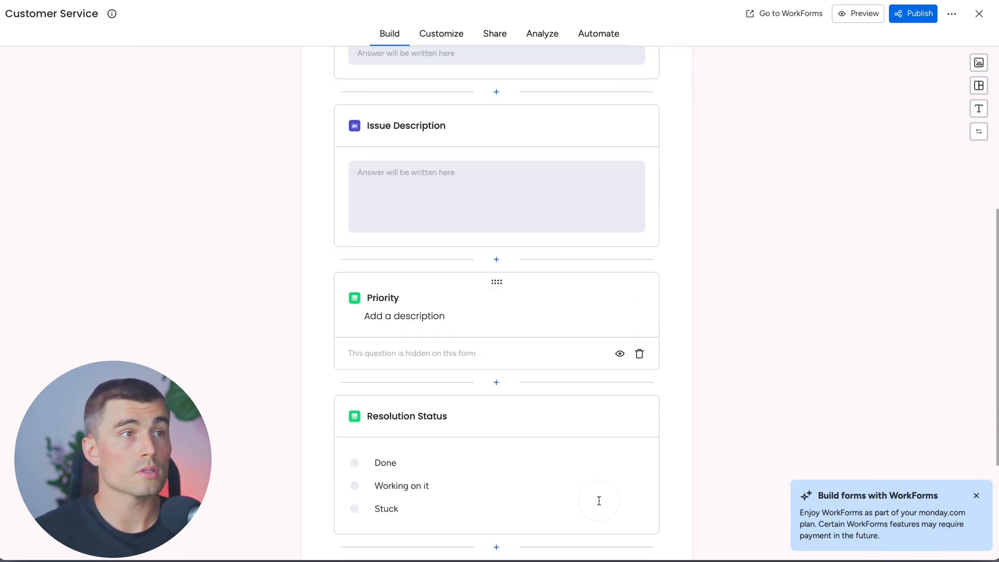
left_click(559, 352)
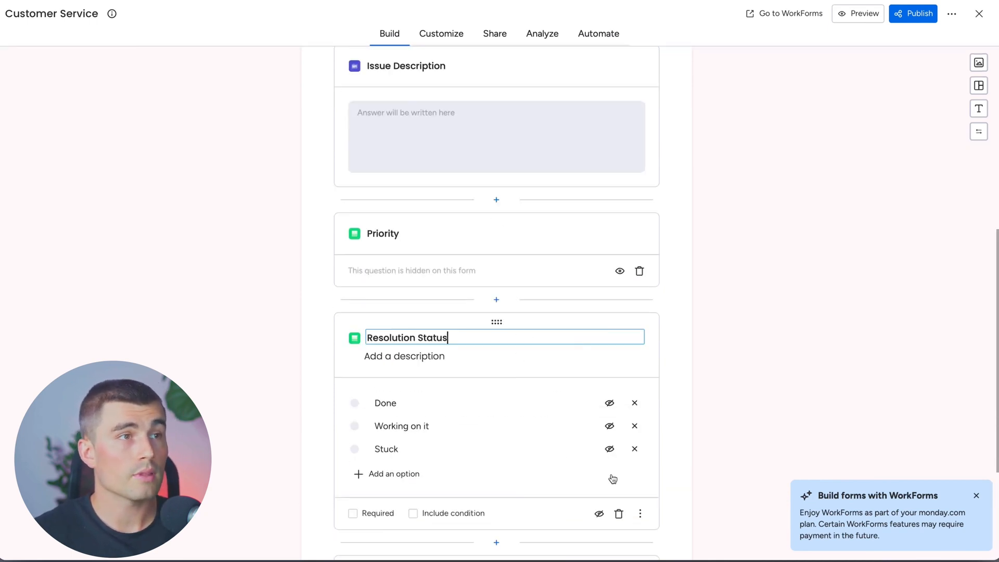
left_click(599, 511)
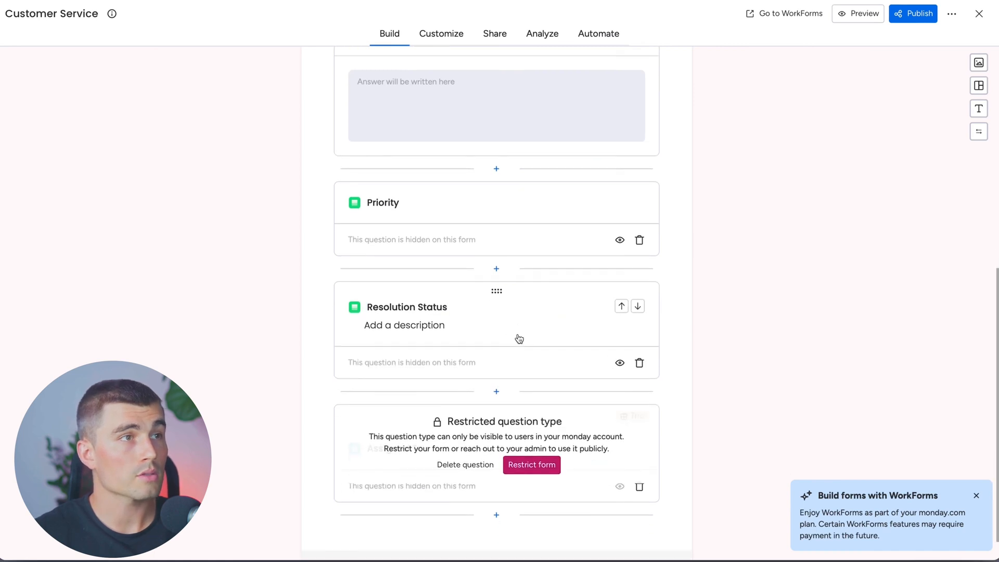
left_click(533, 464)
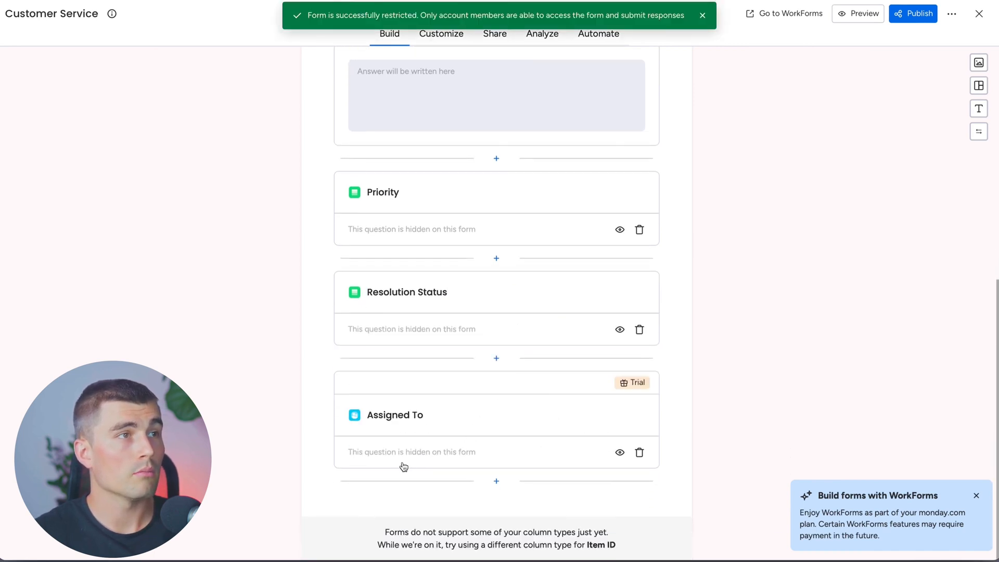
Check the Group for Answers choice in the form's monday.com settings and return to the board
left_click(442, 33)
left_click(974, 496)
left_click(936, 423)
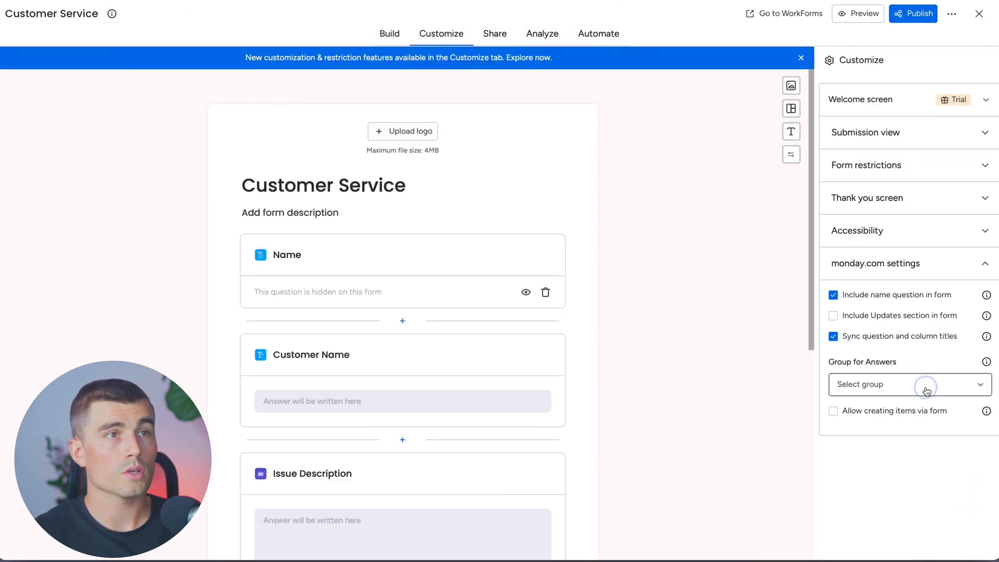
left_click(925, 389)
left_click(927, 389)
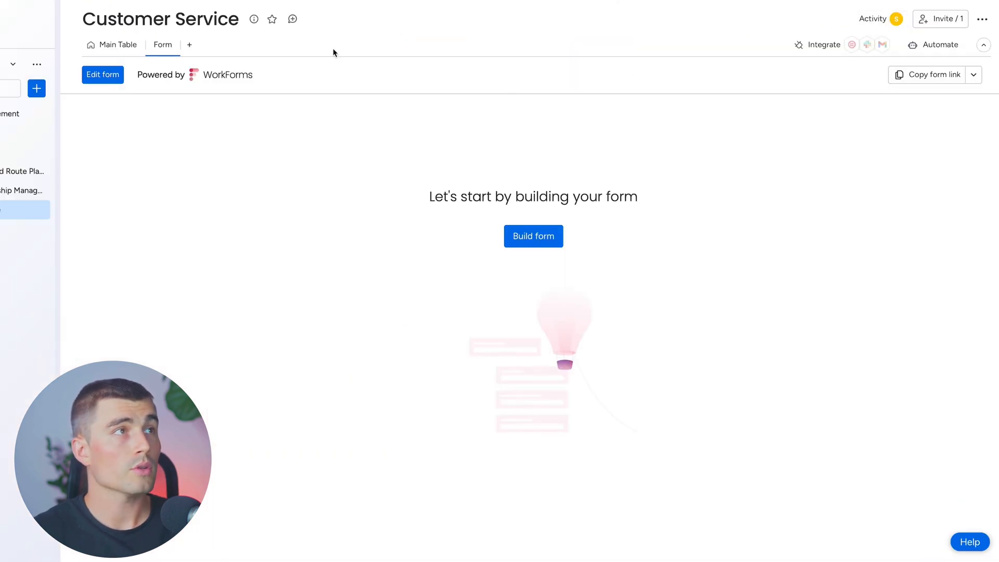
Rename the main table's first group as Inbound Request and the second group as Requests in Progress
left_click(130, 52)
left_click(133, 104)
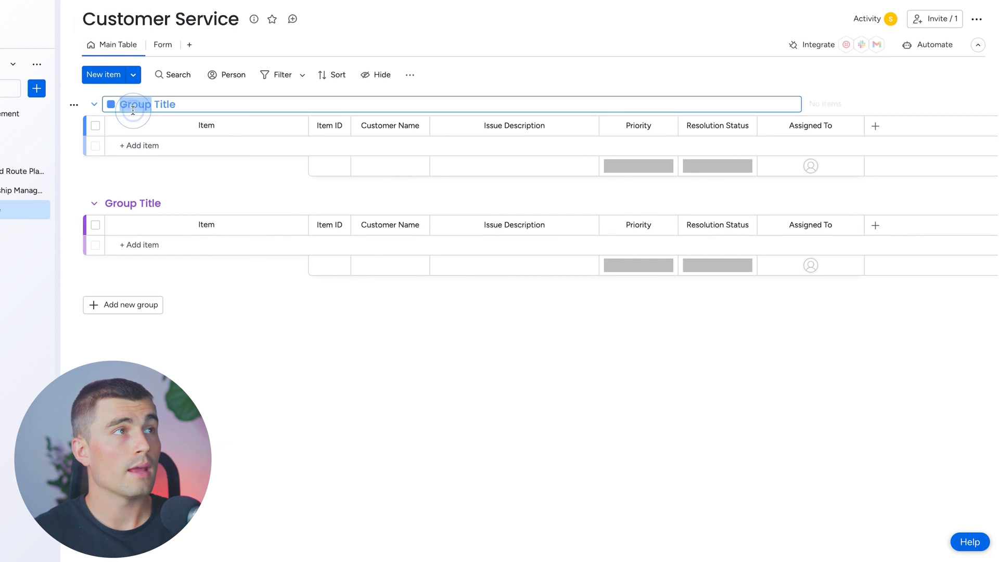
type("Inbound Request")
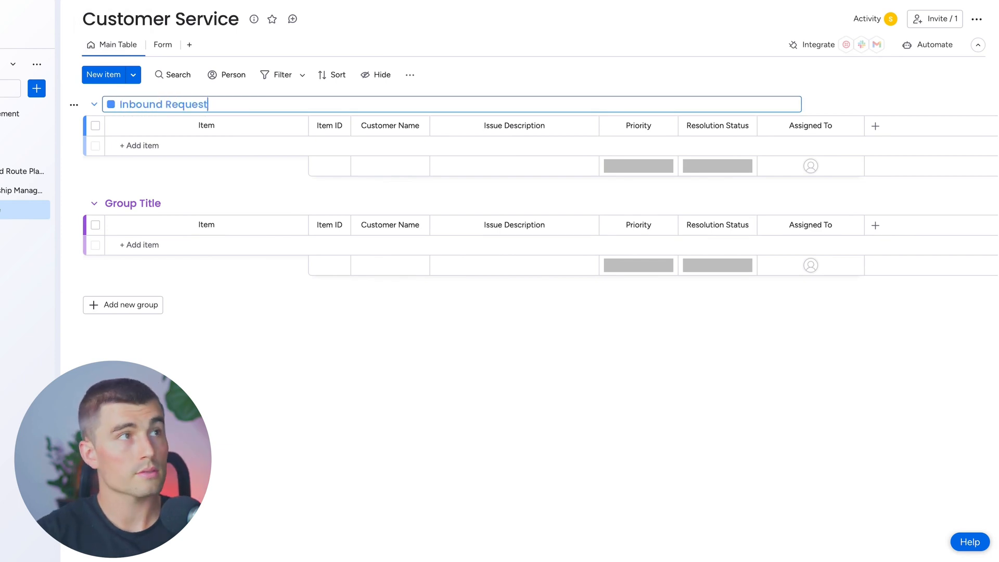
left_click(133, 202)
type("Requests in Progress")
Add a third group named Finalized Requests below Requests in Progress
left_click(122, 305)
left_click(141, 302)
type("Finalized Requests")
Change the Requests in Progress group's colour to yellow and the Inbound Request group's colour to dark red
left_click(133, 200)
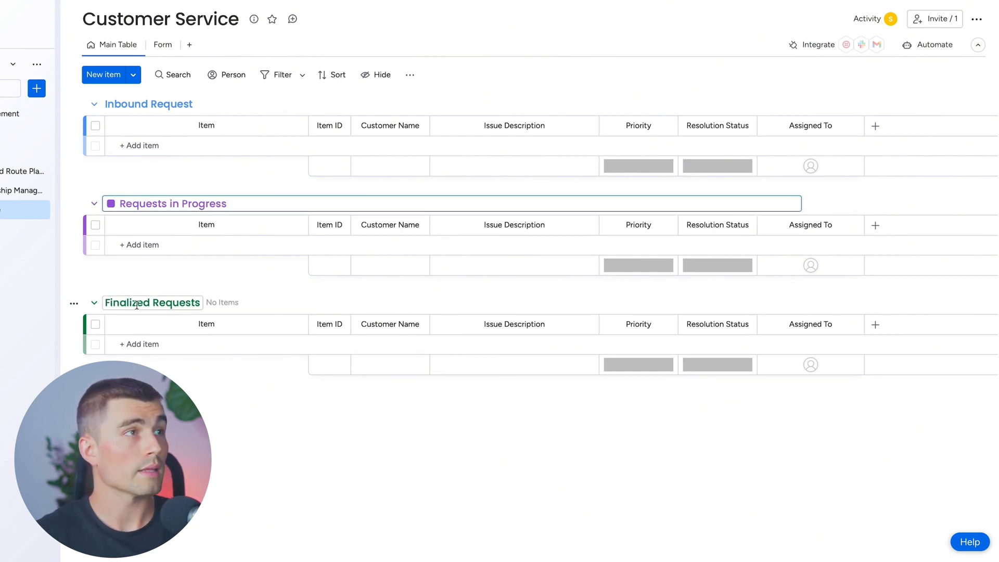
left_click(111, 203)
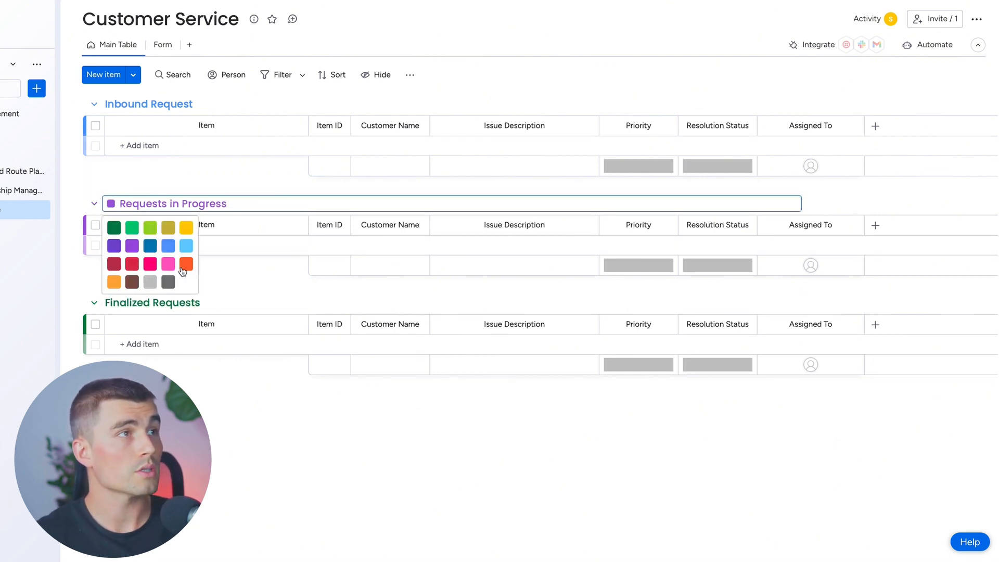
left_click(186, 228)
left_click(145, 104)
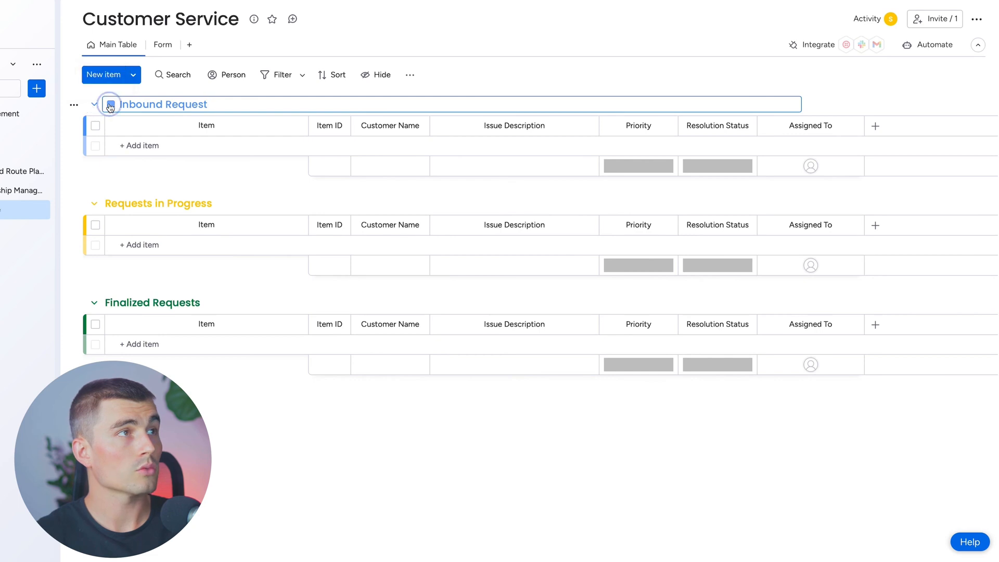
left_click(110, 104)
left_click(114, 165)
left_click(159, 52)
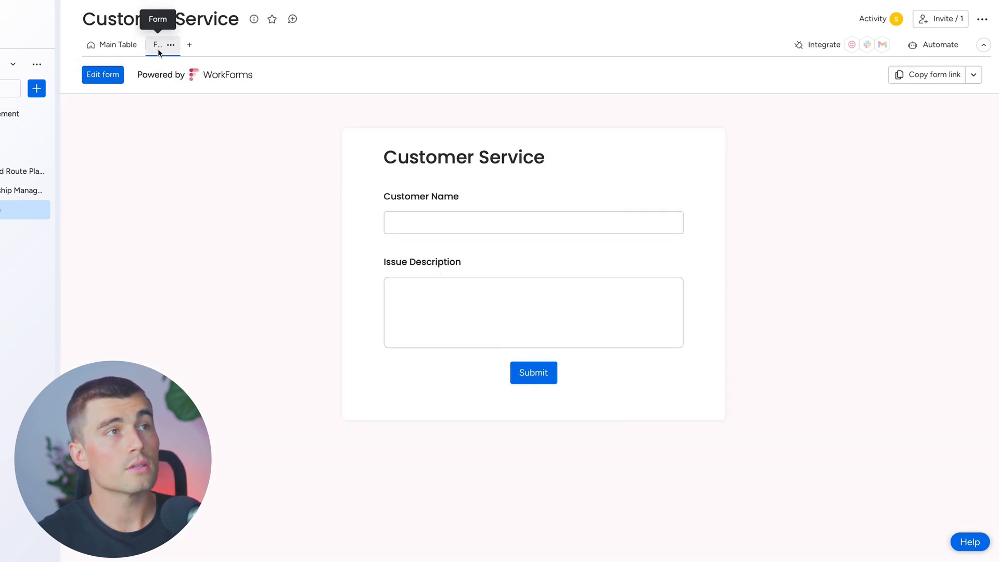
left_click(110, 44)
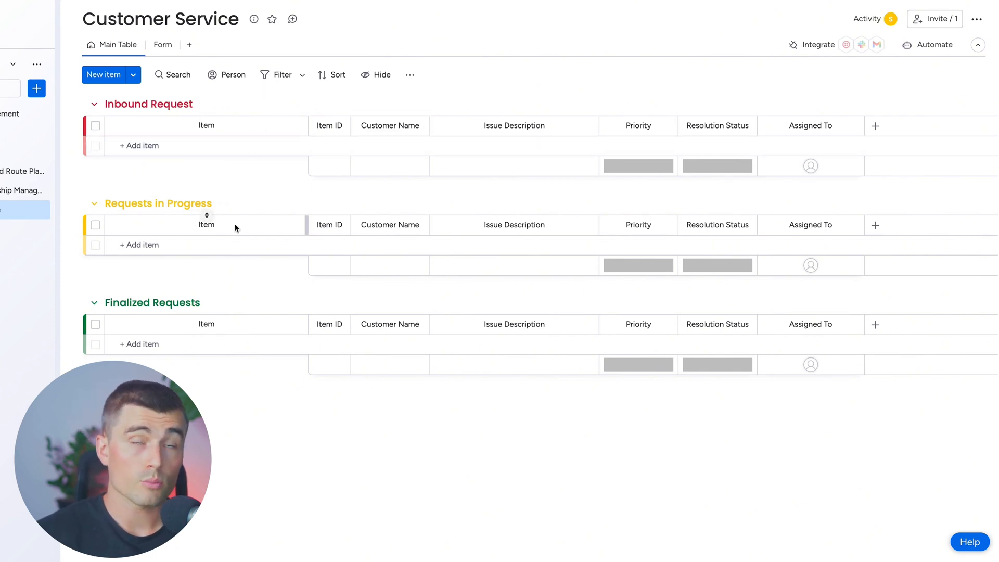
Edit the Customer Service form and open the Group for Answers choice in its monday.com settings
left_click(163, 44)
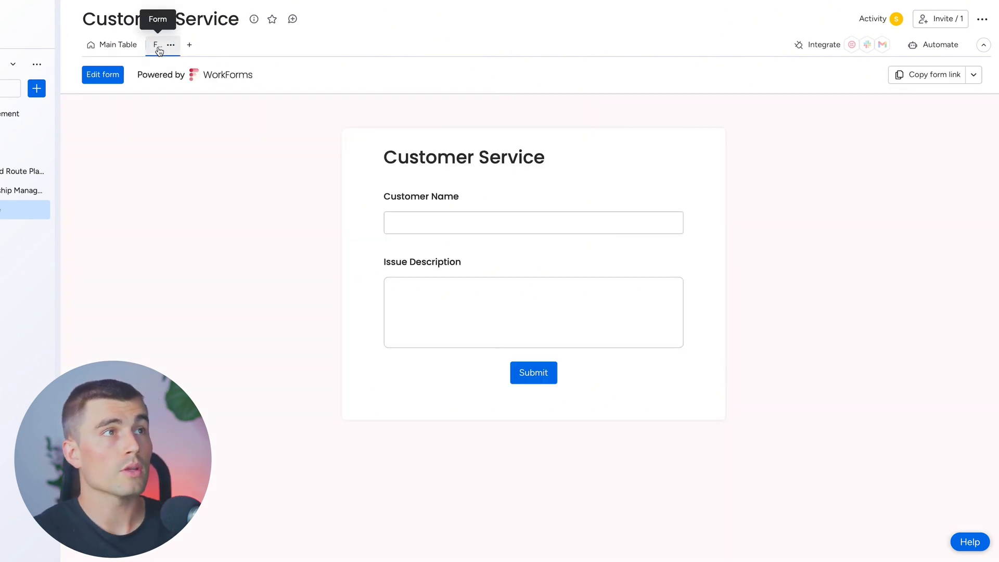
left_click(103, 74)
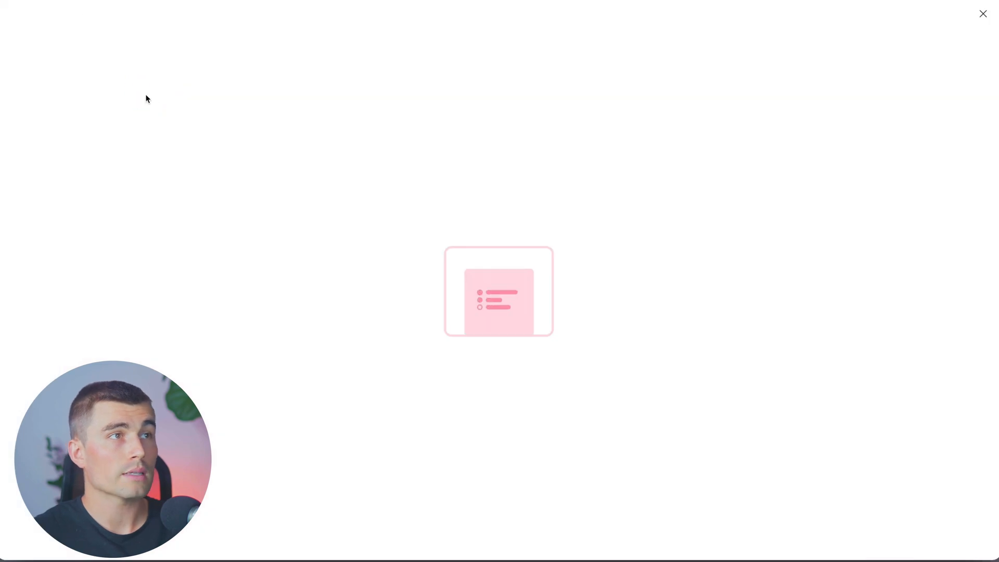
left_click(442, 32)
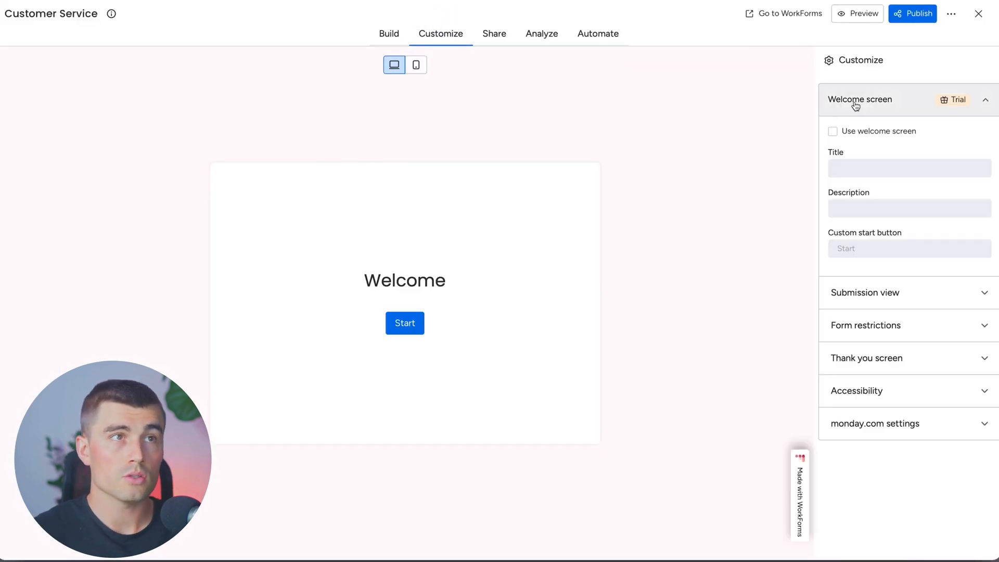
left_click(919, 287)
left_click(890, 277)
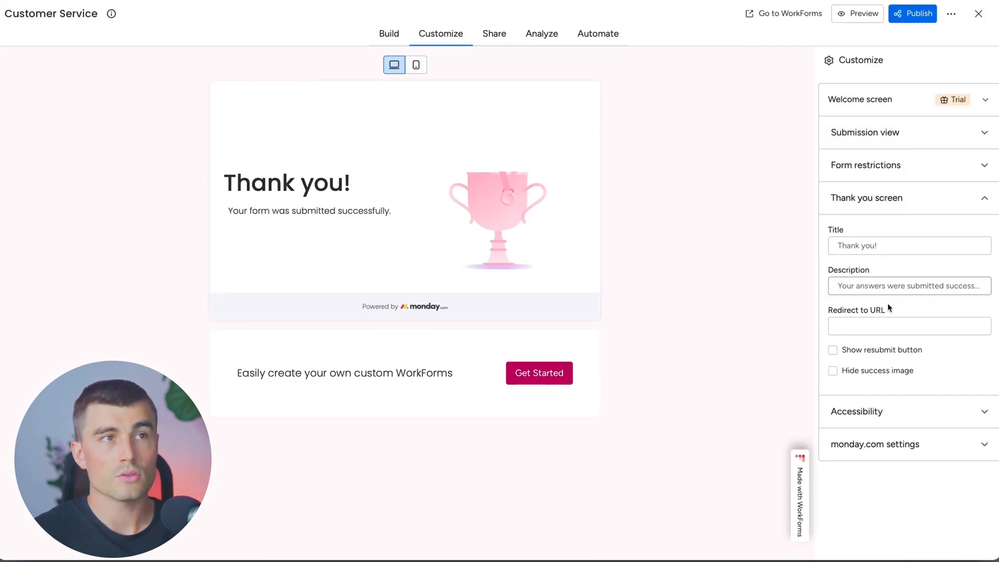
left_click(905, 456)
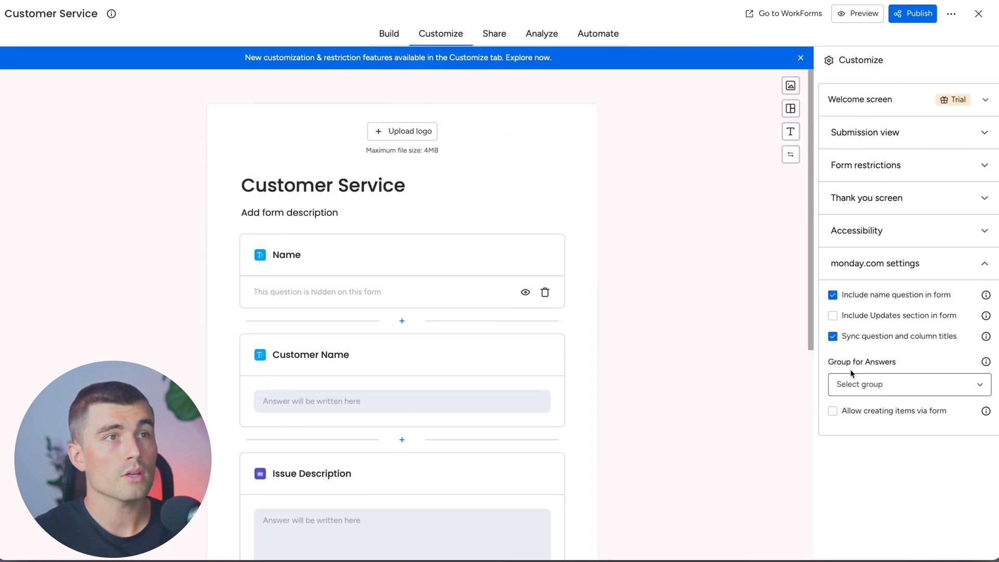
left_click(878, 383)
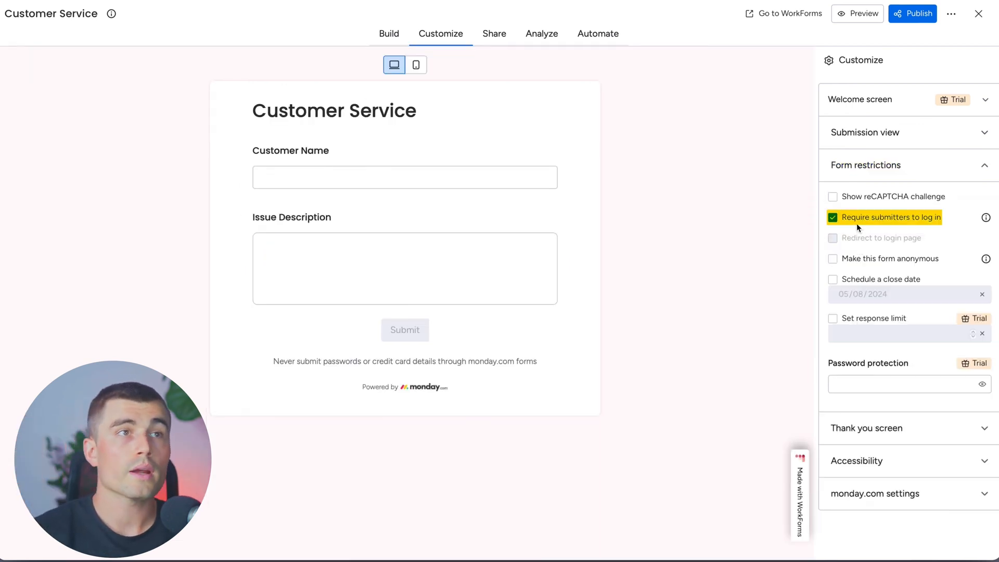
Turn off the requirement for submitters to log in and publish the Customer Service form
left_click(833, 218)
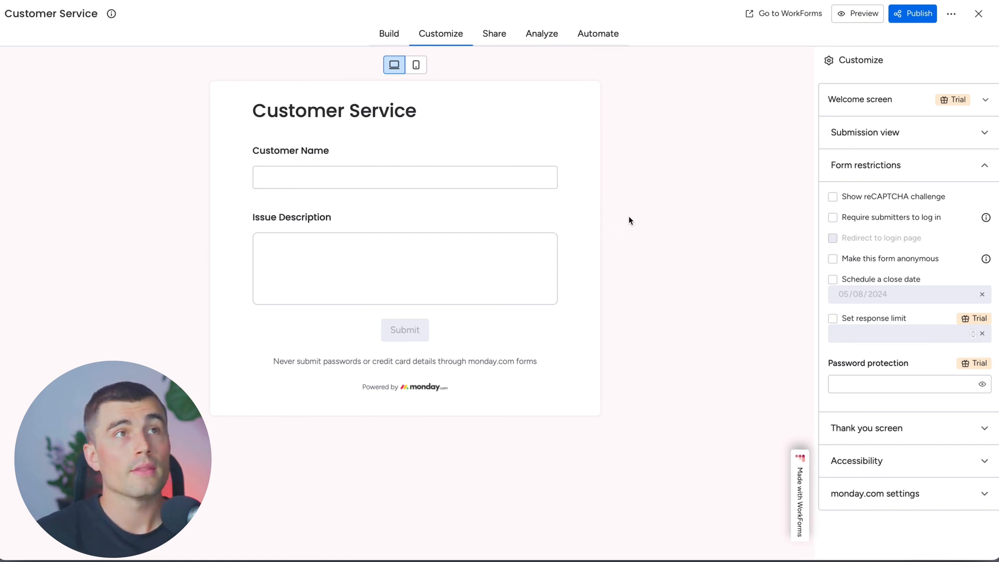
left_click(910, 23)
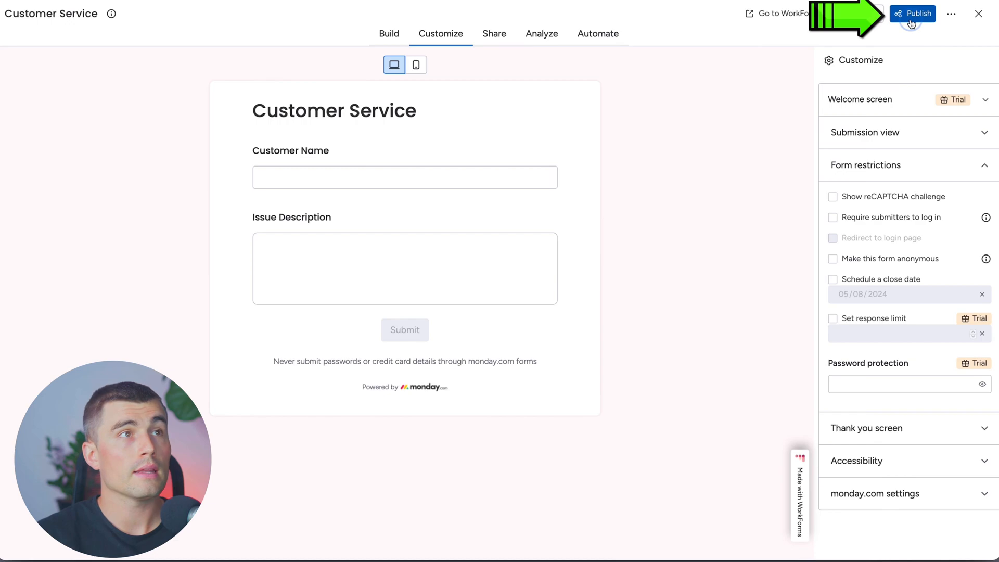
Open the published form in a new browser tab and submit the customer's name with "I never received my shipment. Please advise the status."
key("super+t")
type("v")
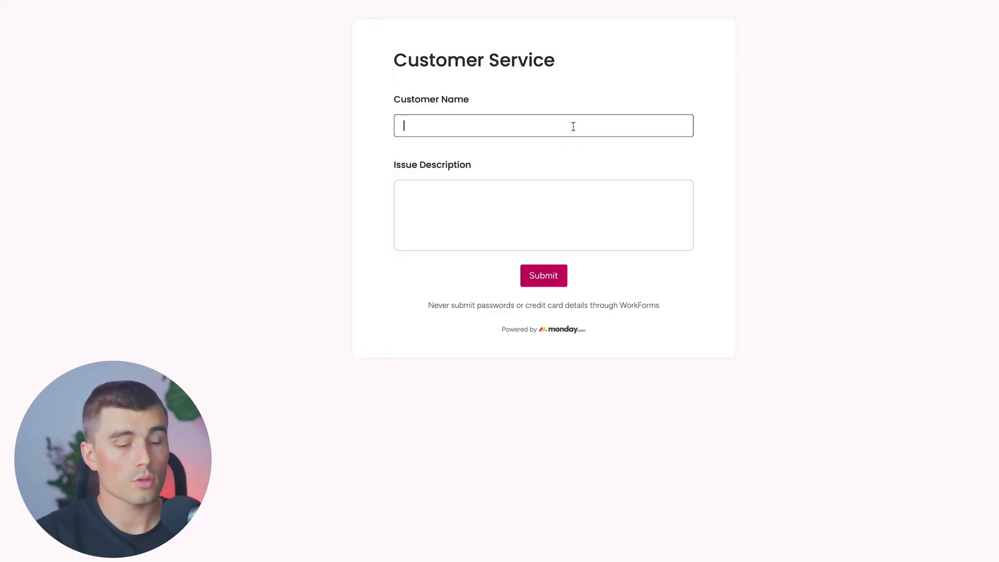
type("John Doe")
key("Tab")
type("I never received my shipment. Please advise the status.")
left_click(531, 275)
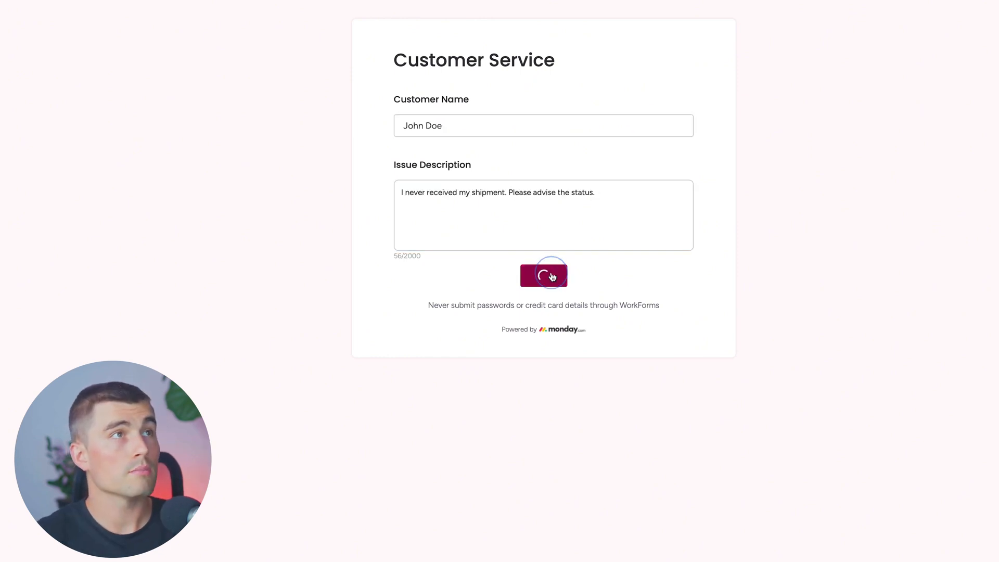
Return to the Customer Service board's main table and read the full issue description of the incoming form answer
mouse_move(350, 38)
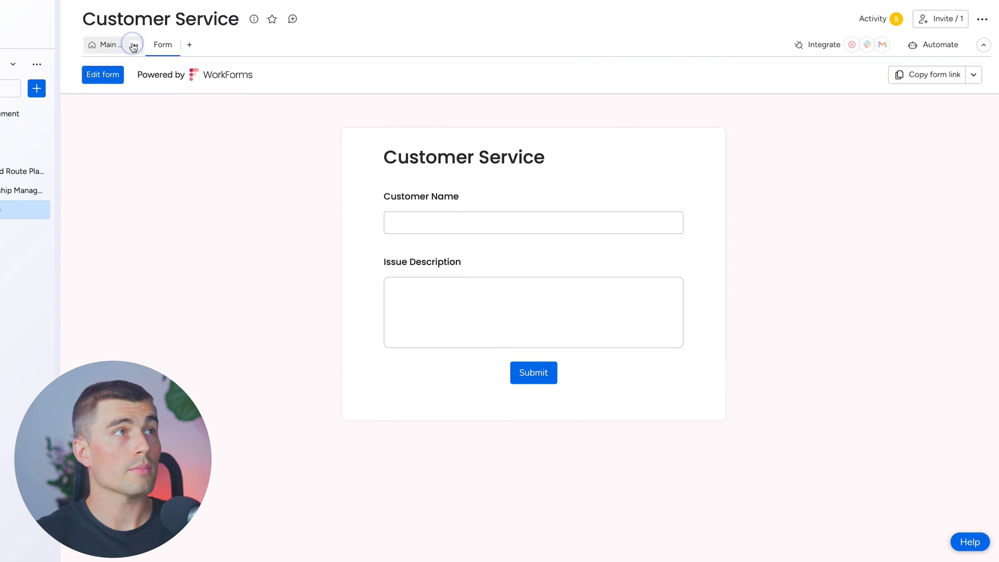
left_click(129, 44)
left_click(109, 45)
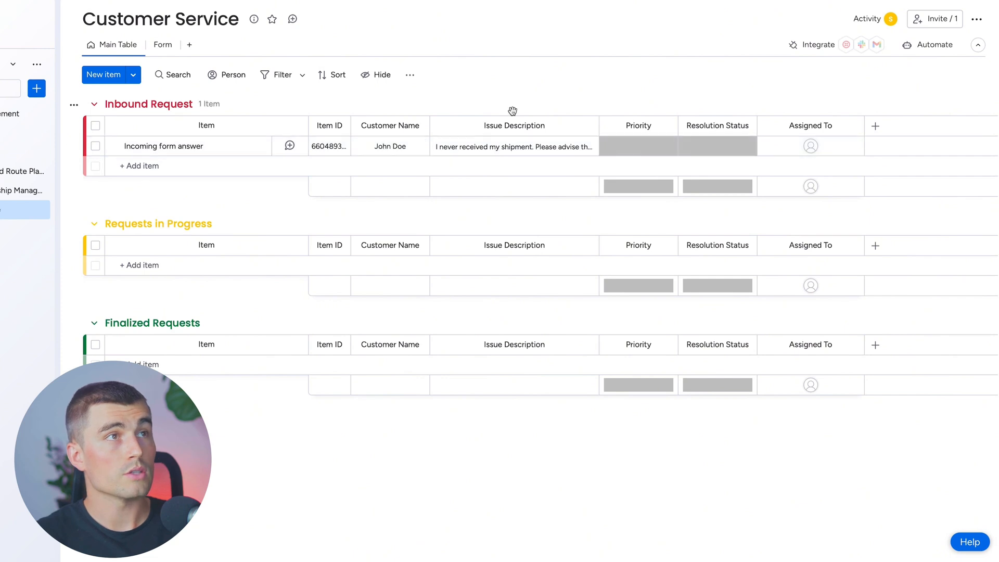
left_click(459, 151)
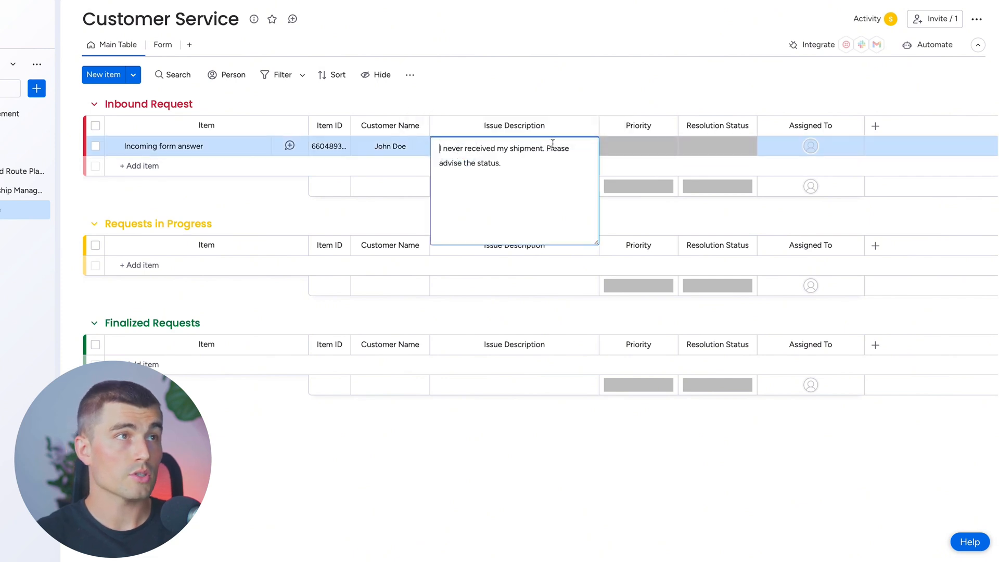
left_click(620, 80)
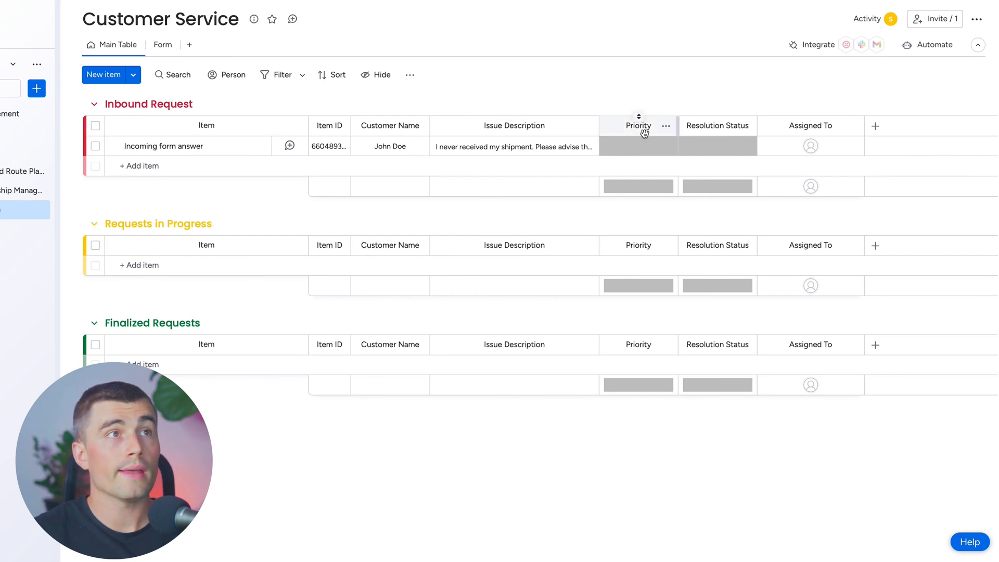
Set the incoming form answer's Priority to Critical and Resolution Status to Working on it, and assign a team member to it
left_click(639, 146)
left_click(640, 179)
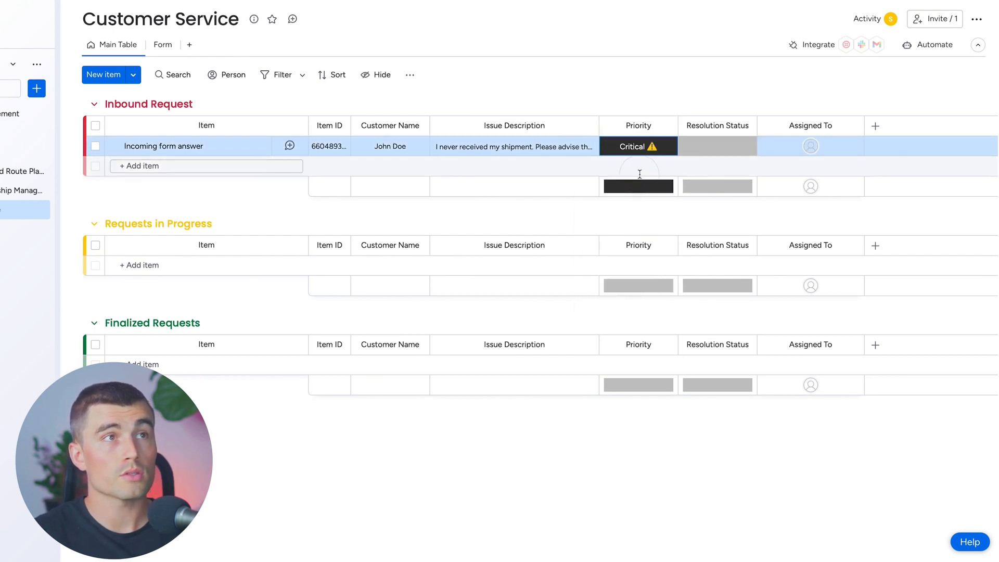
left_click(716, 148)
left_click(722, 203)
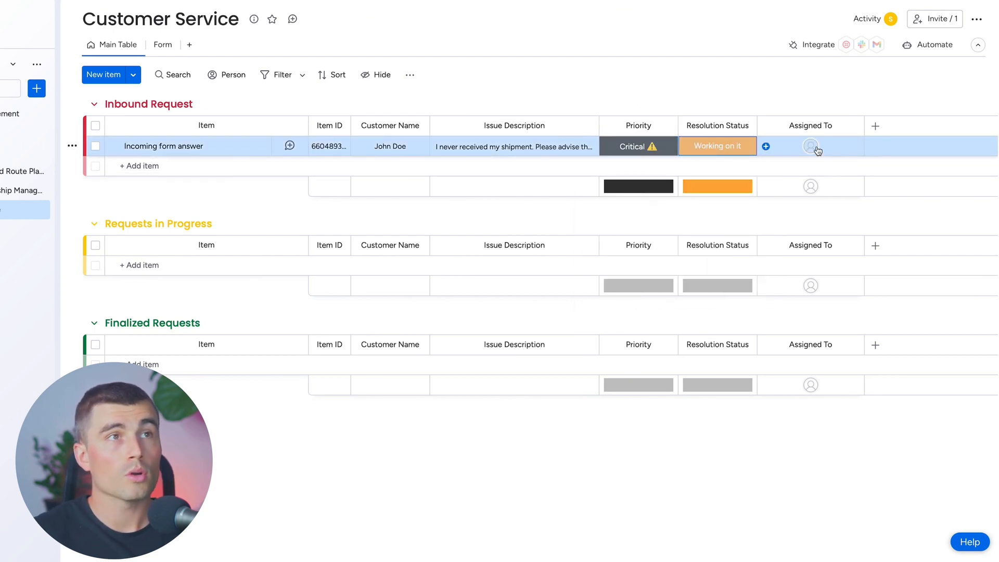
left_click(810, 146)
left_click(775, 223)
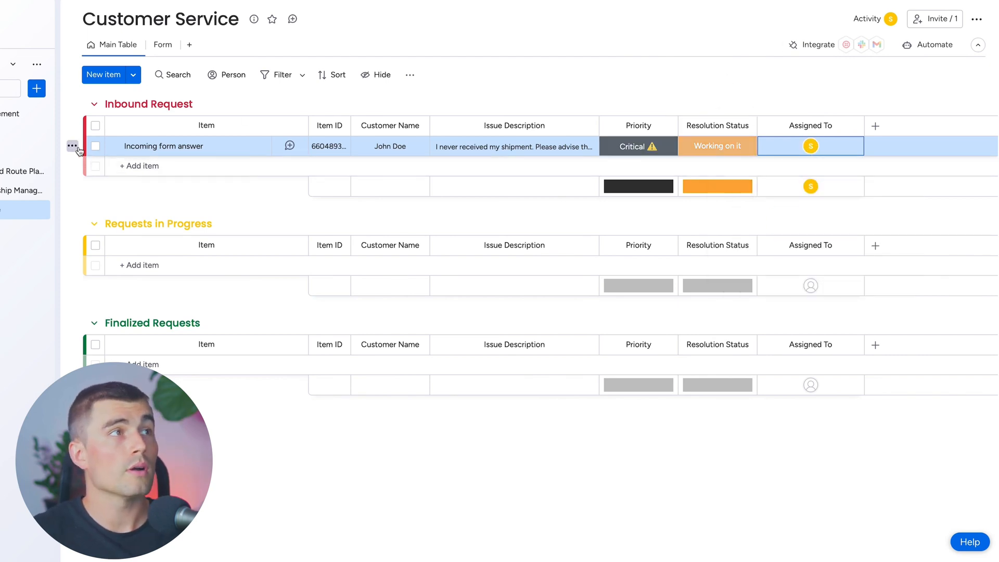
Try to move the incoming form answer into the Requests in Progress group by hand
left_click_drag(75, 149, 117, 249)
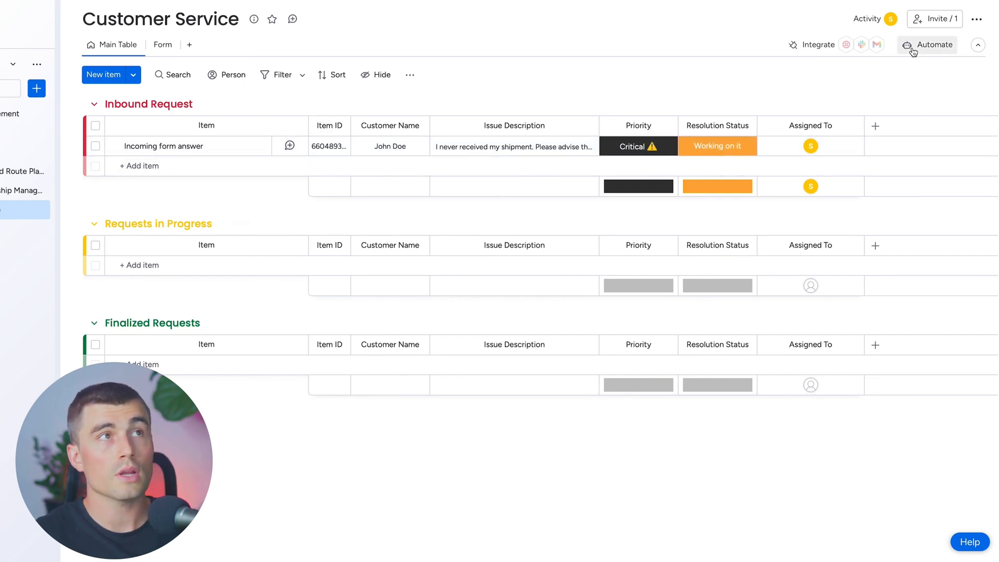
Start a custom board automation triggered when Resolution Status changes to Working on it
left_click(931, 44)
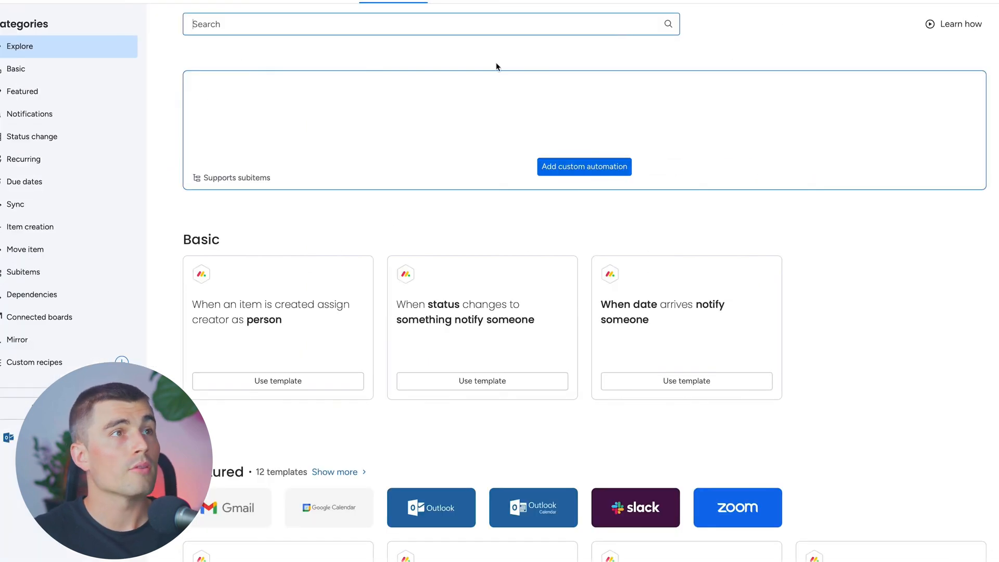
left_click(561, 173)
left_click(314, 115)
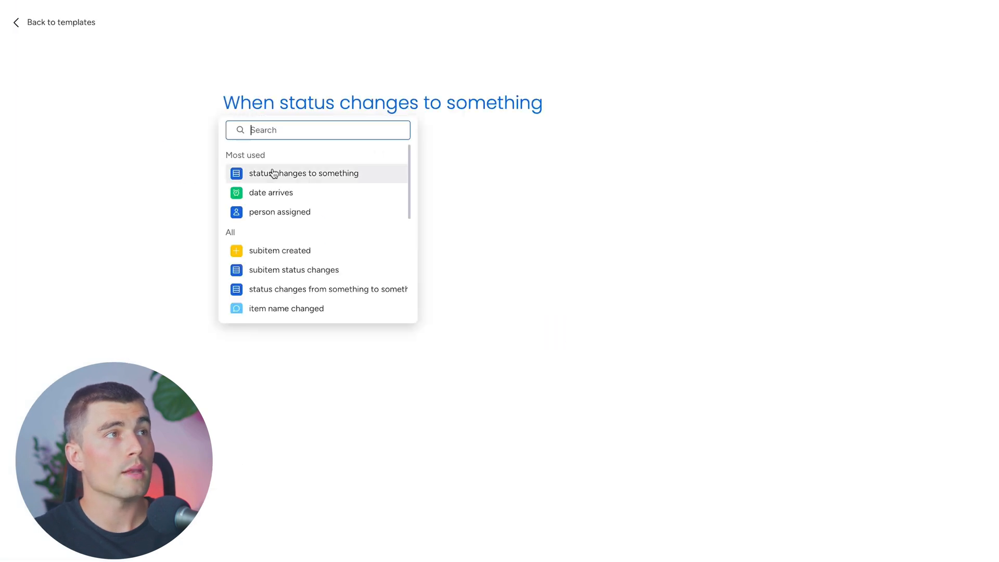
left_click(274, 173)
left_click(591, 105)
left_click(589, 200)
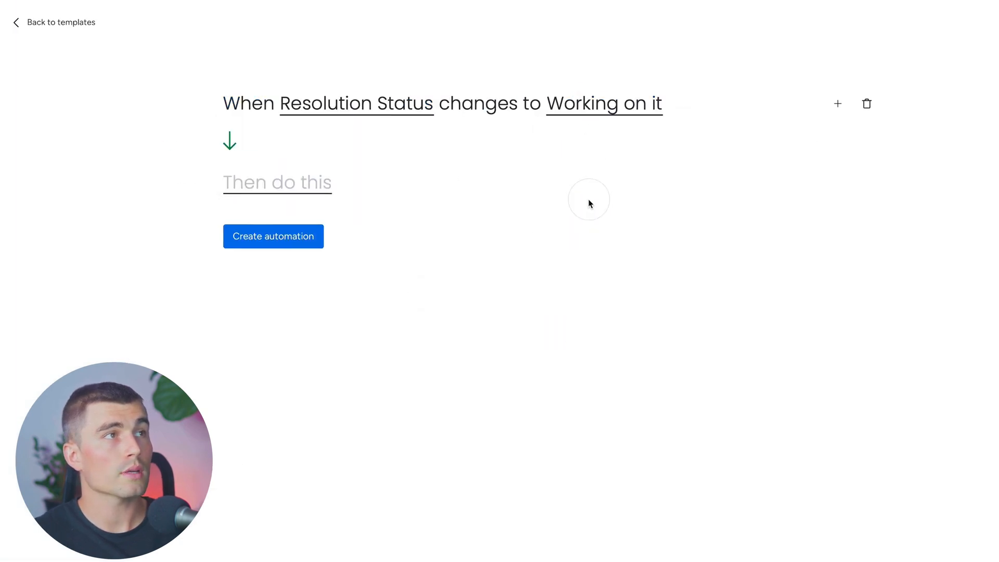
Make the automation move the item to the Requests in Progress group and create it
left_click(248, 185)
left_click(286, 251)
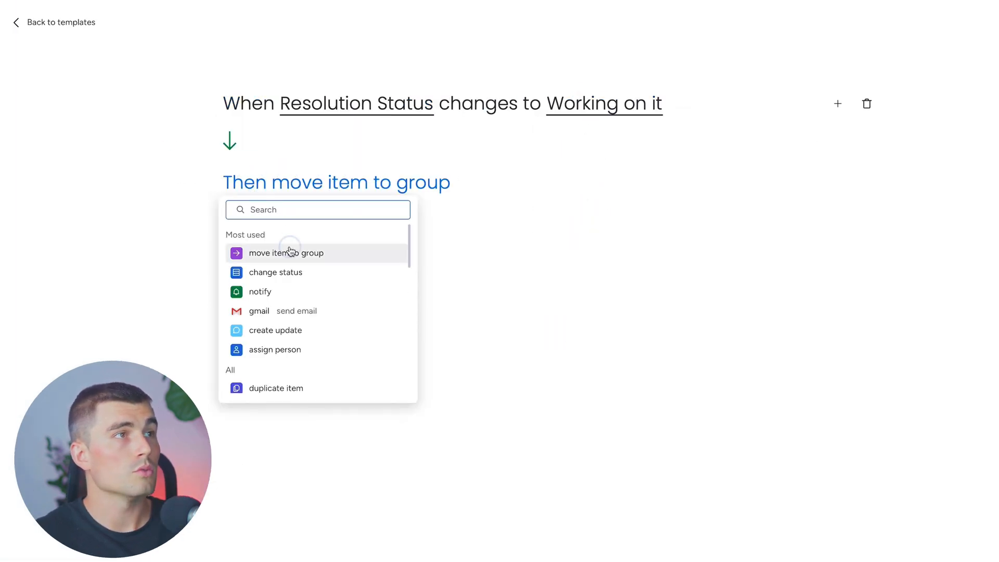
left_click(422, 194)
left_click(466, 273)
left_click(250, 238)
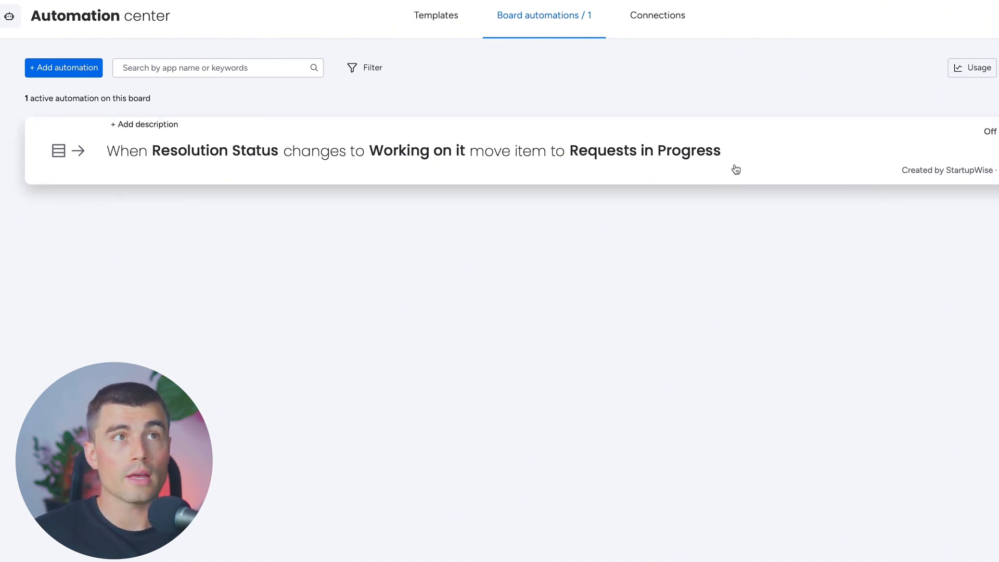
Duplicate the automation, changing its trigger status to Done and its target group to Finalized Requests, and create it
left_click(966, 136)
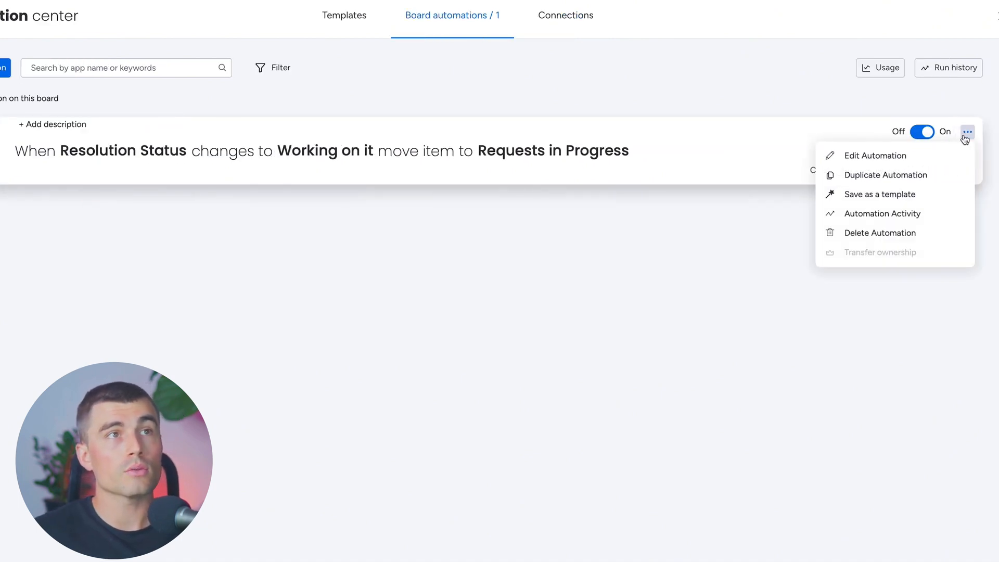
left_click(877, 181)
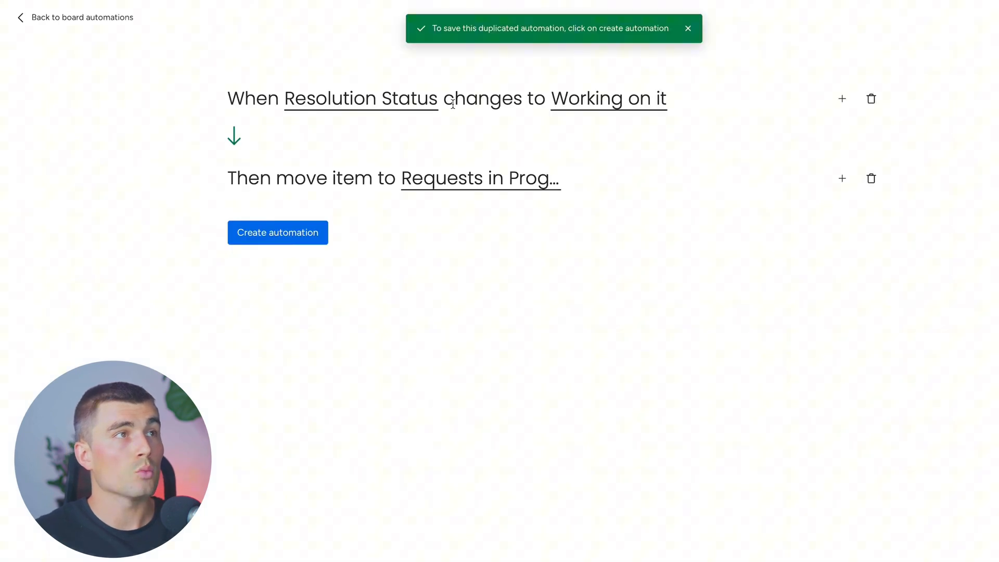
left_click(594, 102)
left_click(574, 170)
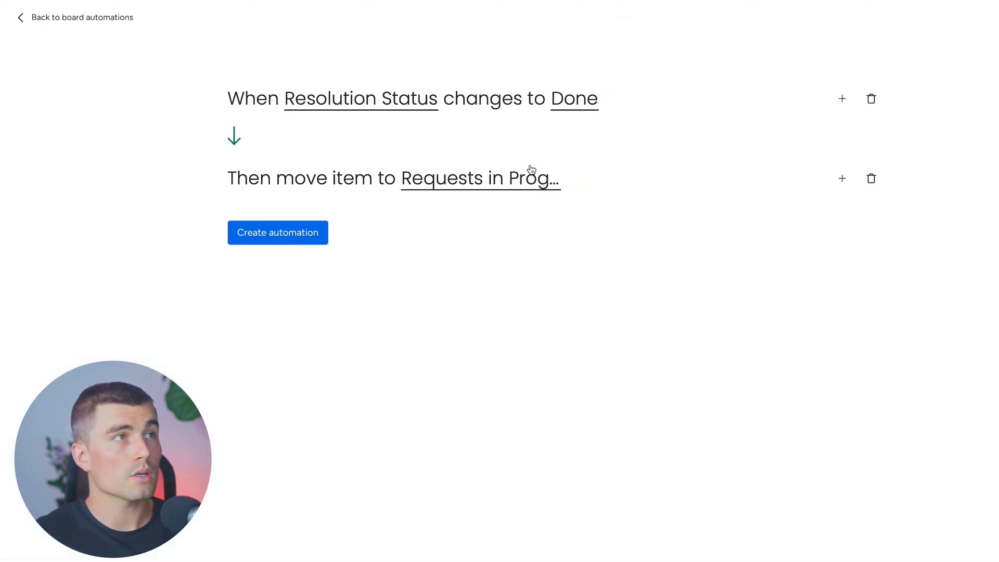
left_click(454, 176)
left_click(446, 286)
left_click(269, 242)
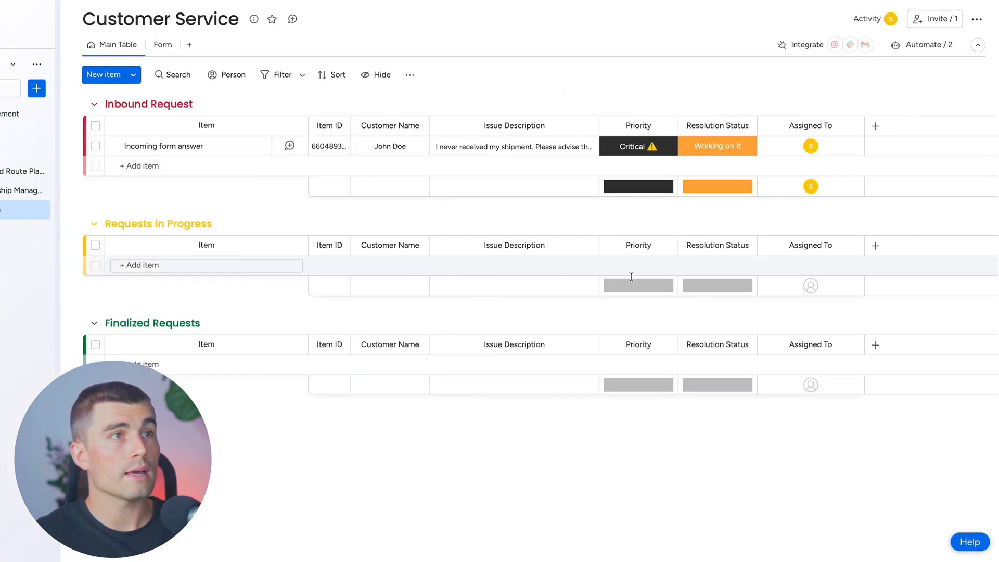
Test both automations by setting the incoming form answer's Resolution Status to Stuck, Working on it and Done in turn
left_click(723, 148)
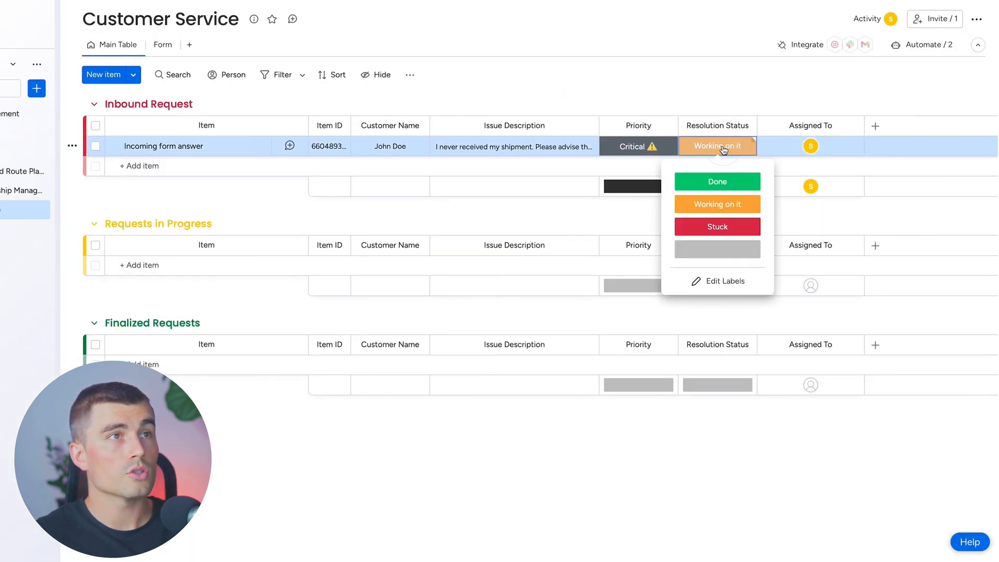
left_click(711, 225)
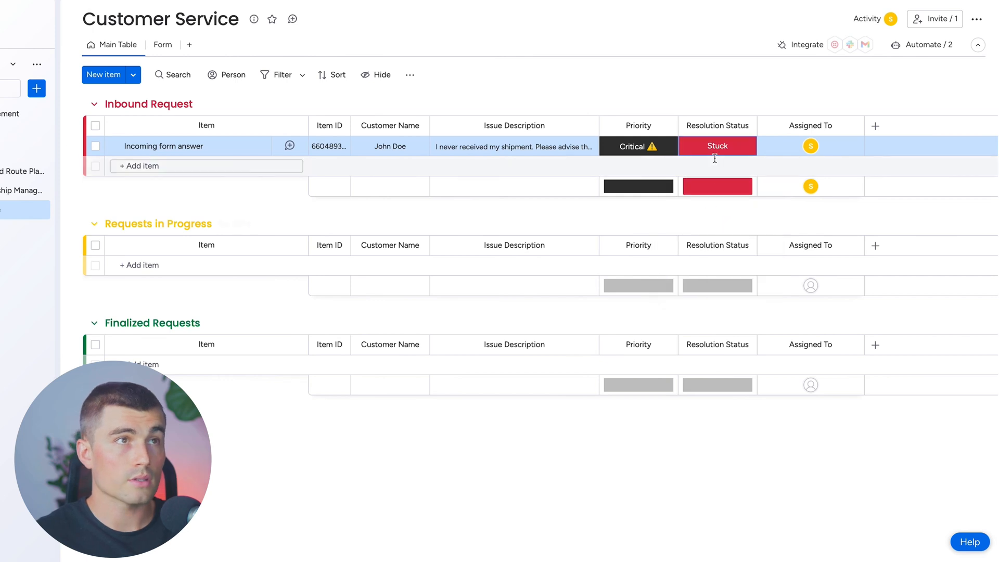
left_click(714, 150)
left_click(706, 206)
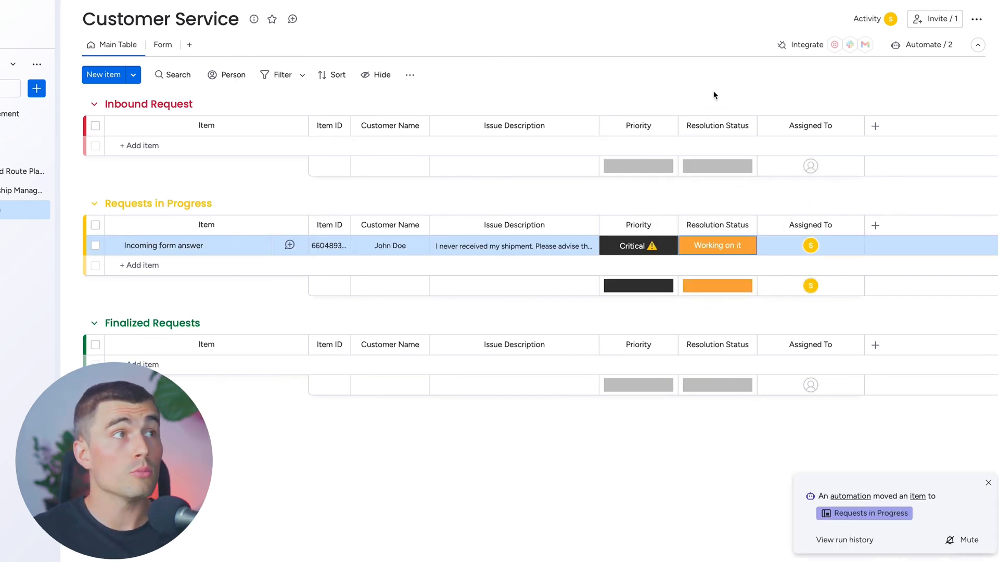
left_click(725, 244)
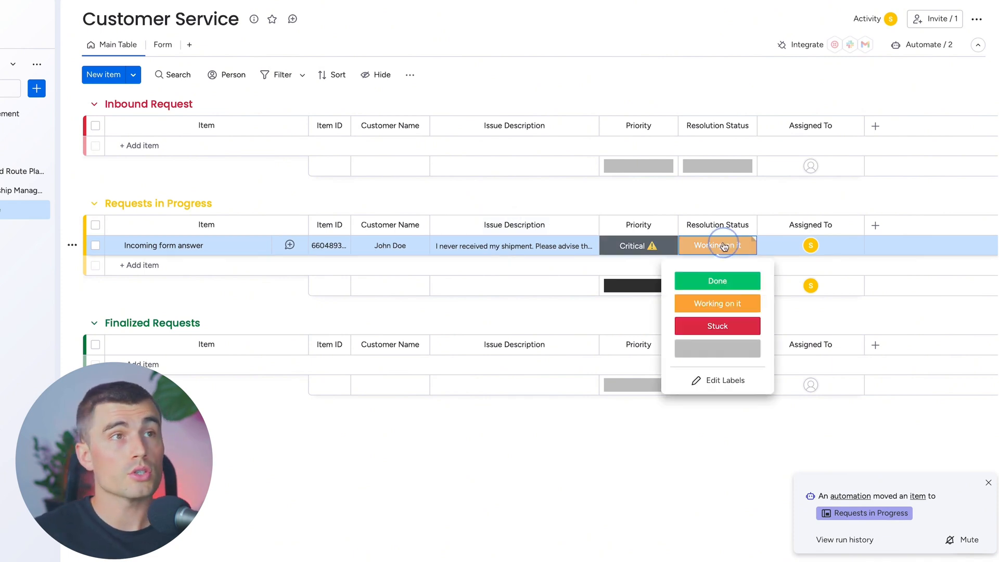
left_click(720, 281)
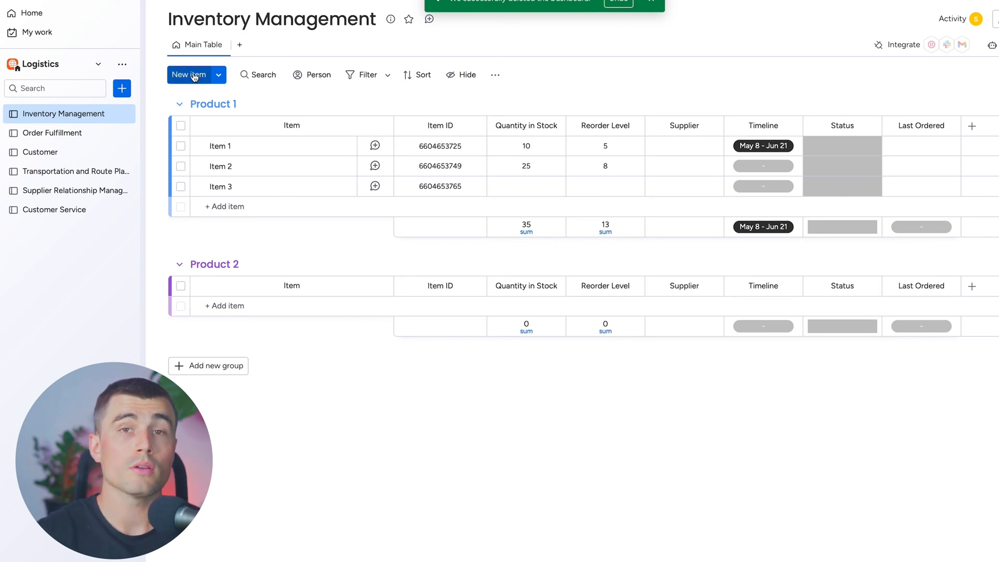
Create a new main-privacy dashboard named "Dashboard" in the Logistics workspace
left_click(123, 90)
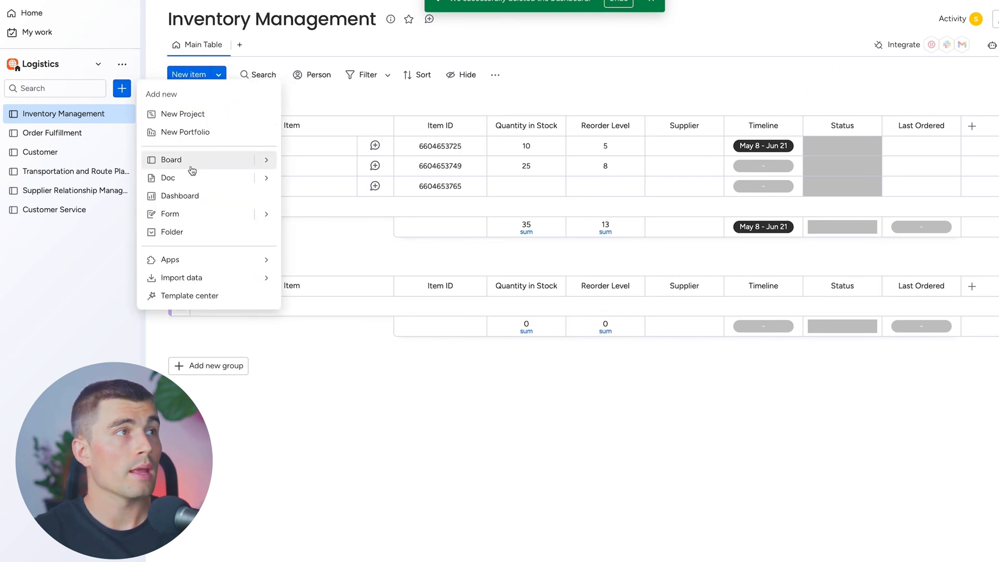
left_click(171, 196)
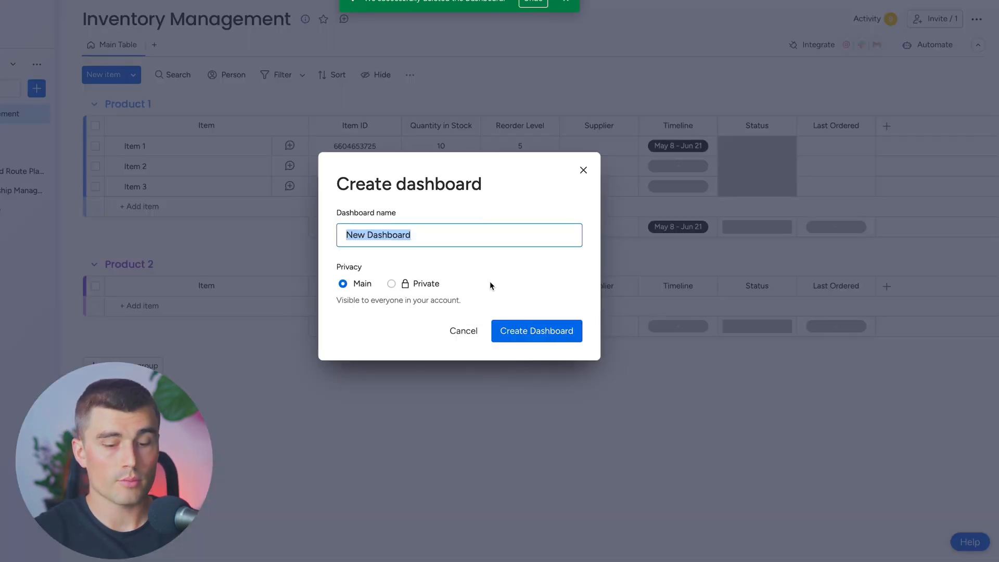
type("Dashboard")
left_click(527, 336)
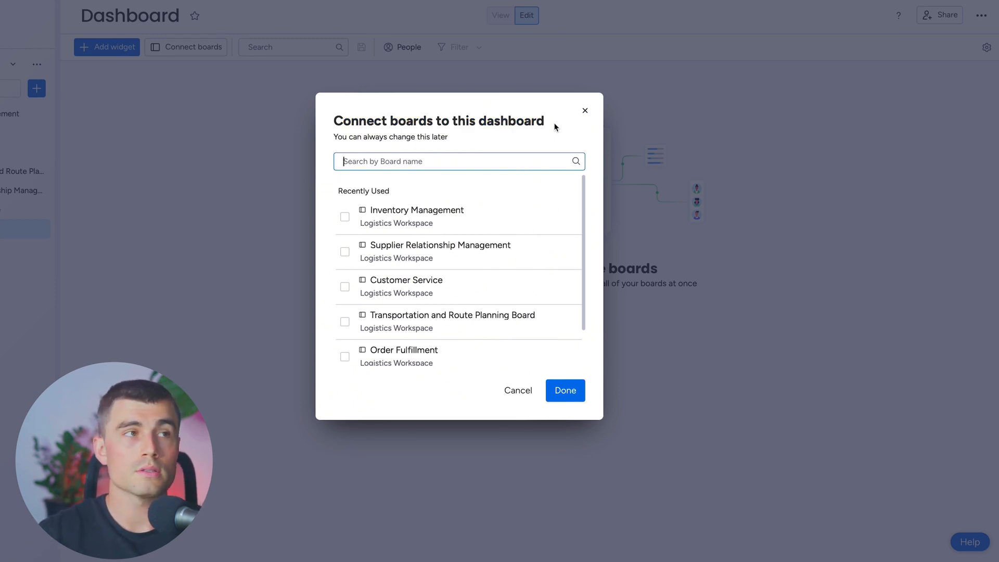
Connect the Inventory Management and Order Fulfillment boards to the new dashboard
left_click(344, 220)
scroll(351, 235, "down", 2)
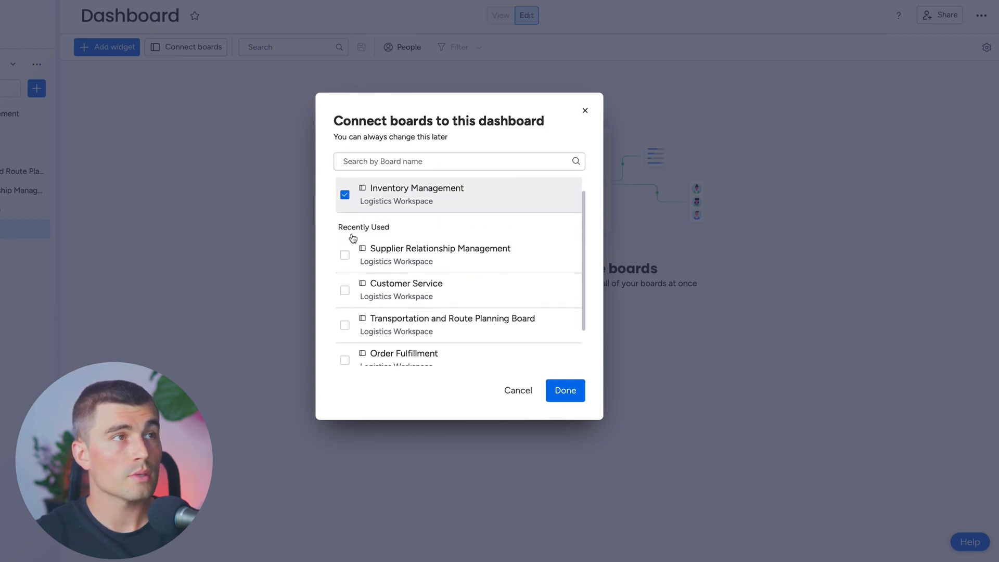
left_click(345, 313)
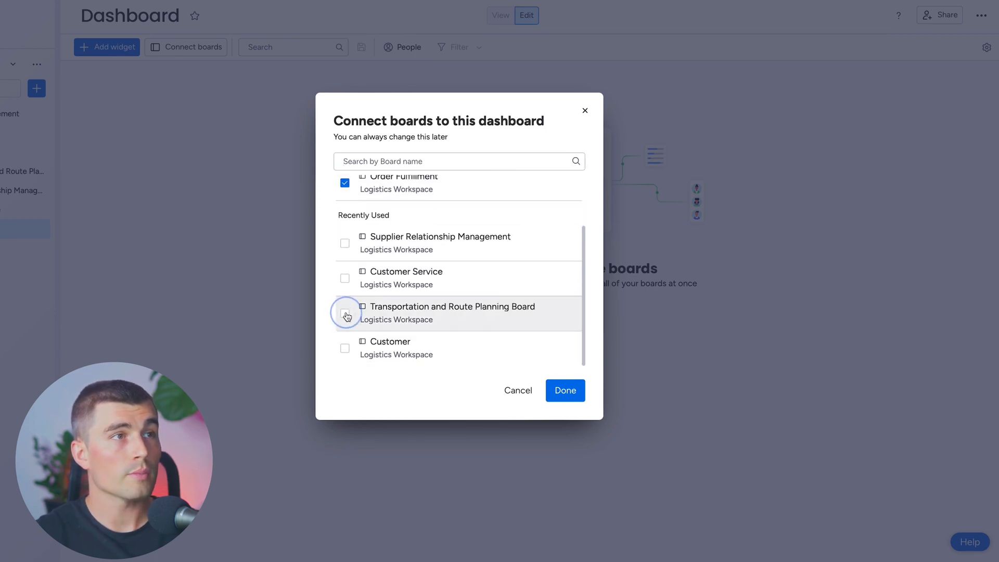
left_click(564, 392)
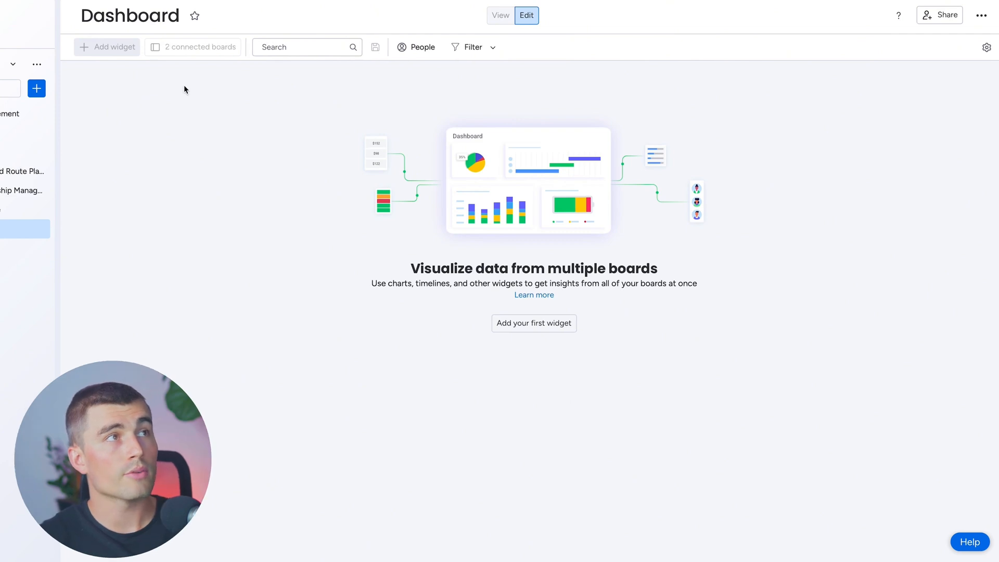
Add two widgets to the dashboard, the second being a Numbers widget
left_click(116, 48)
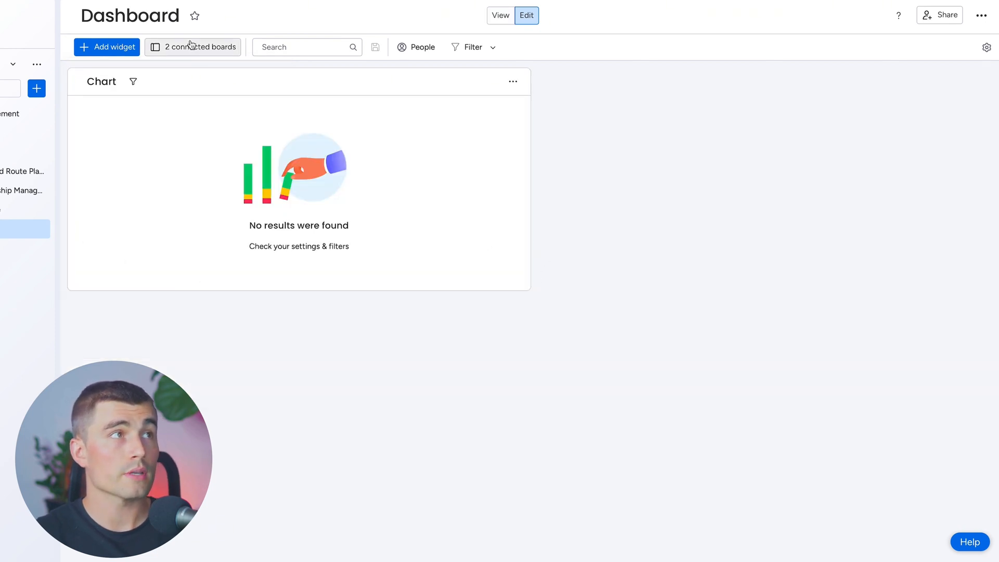
left_click(109, 47)
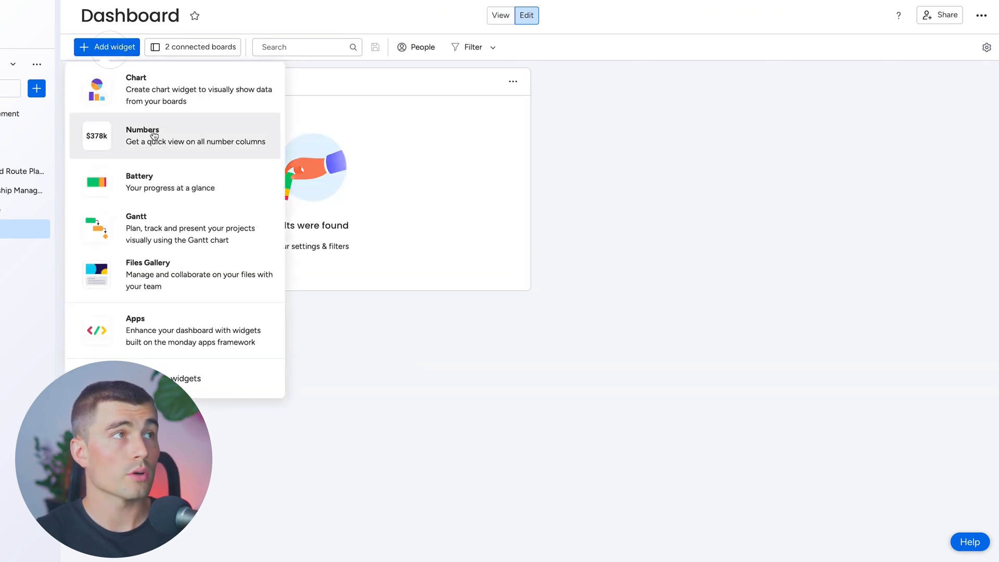
left_click(154, 140)
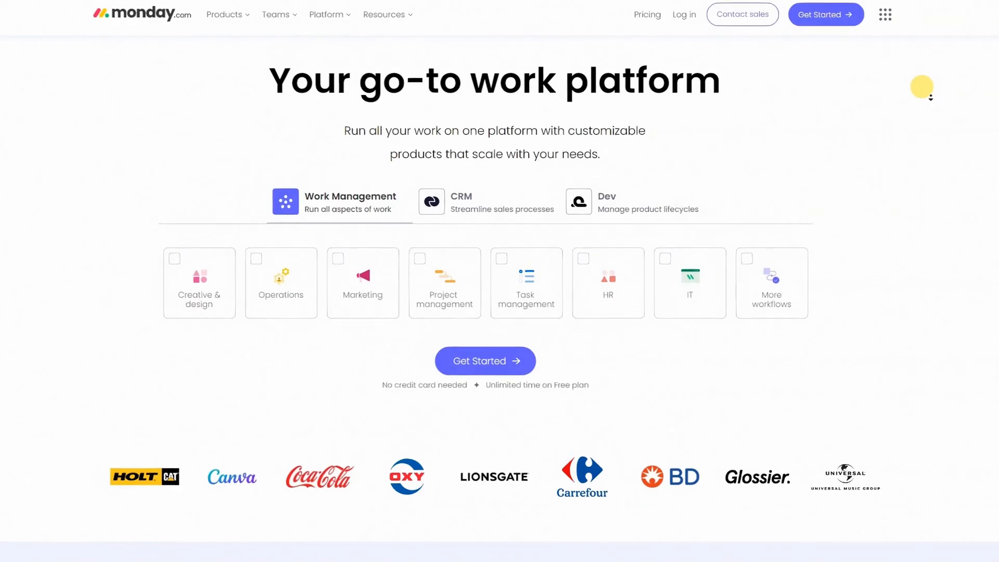
scroll(931, 97, "down", 1)
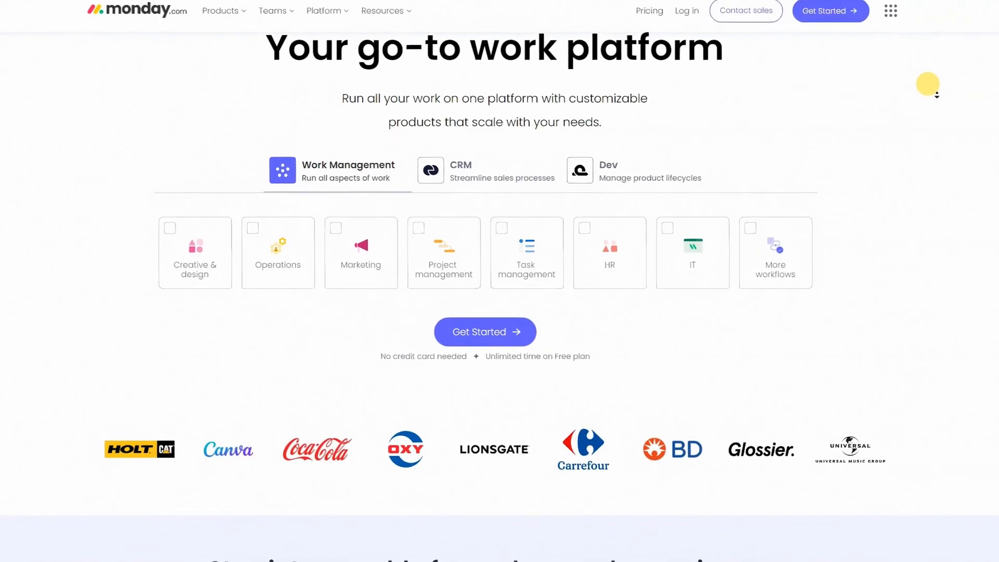
scroll(936, 94, "down", 1)
scroll(933, 81, "down", 2)
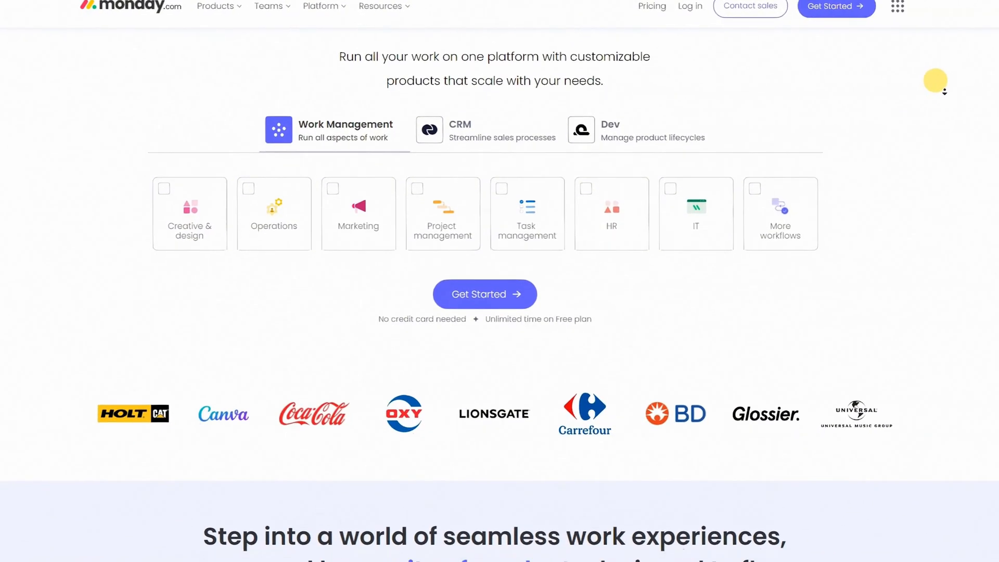